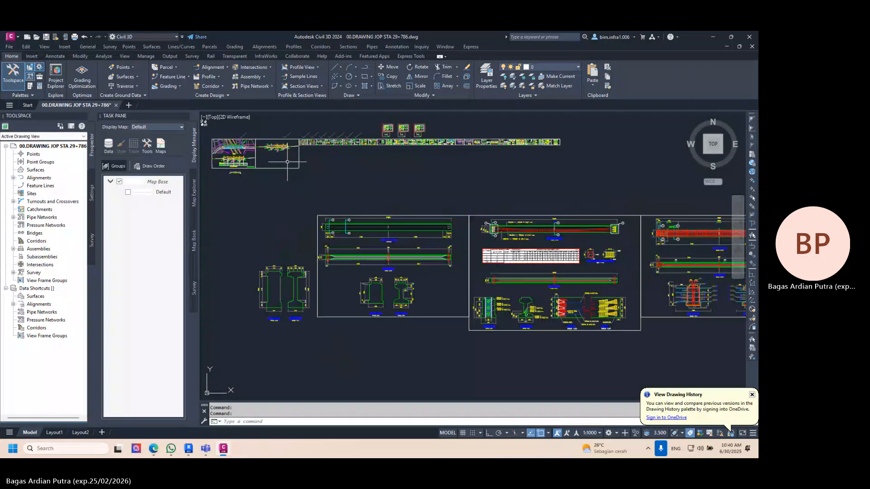
- Examine the pier front, side and top views on the detail sheets of the bridge drawing
{"action": "scroll", "coordinate": [337, 167], "scroll_direction": "up", "scroll_amount": 5}
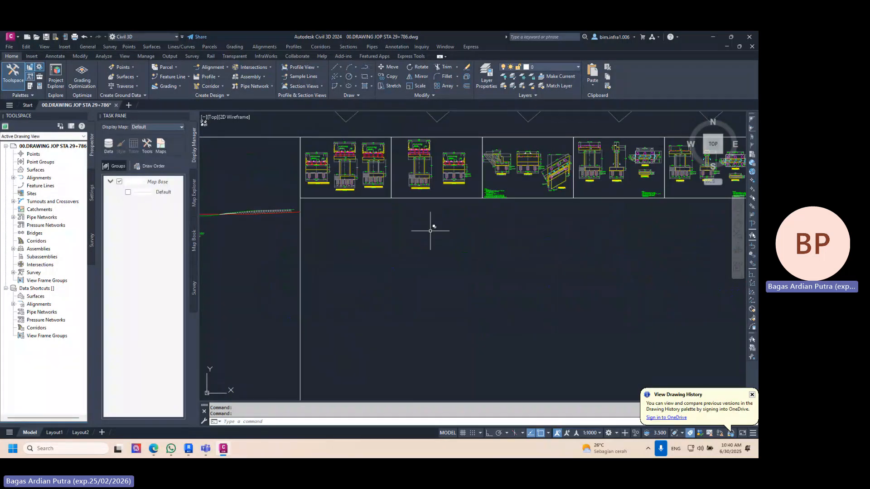
{"action": "middle_click_drag", "start_coordinate": [428, 226], "coordinate": [316, 305]}
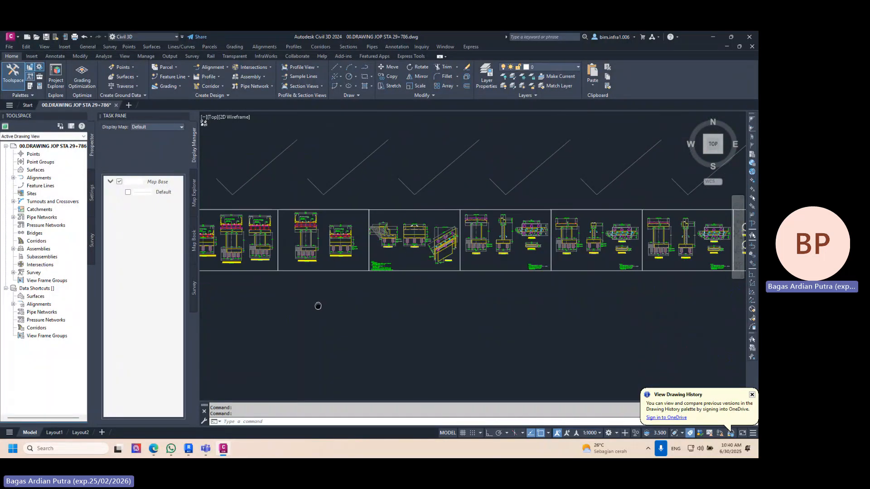
{"action": "middle_click_drag", "start_coordinate": [364, 292], "coordinate": [442, 291]}
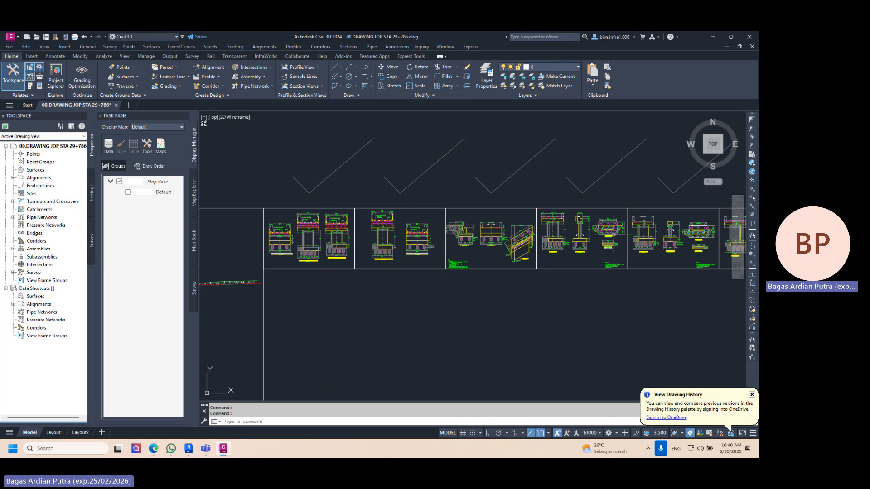
{"action": "scroll", "coordinate": [614, 235], "scroll_direction": "up", "scroll_amount": 5}
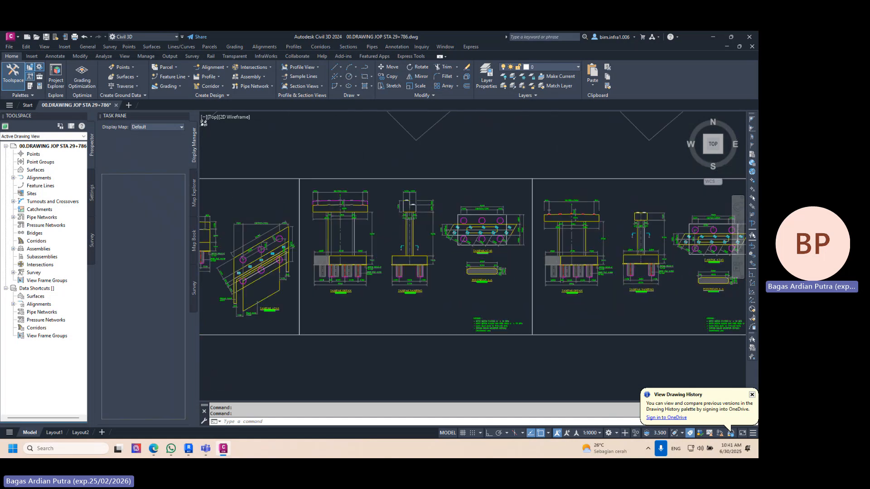
{"action": "scroll", "coordinate": [397, 201], "scroll_direction": "up", "scroll_amount": 4}
{"action": "scroll", "coordinate": [425, 223], "scroll_direction": "down", "scroll_amount": 4}
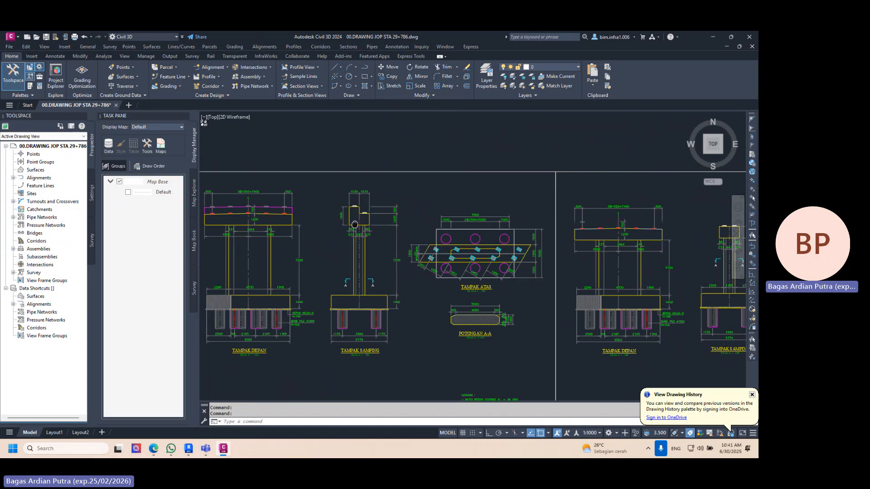
{"action": "scroll", "coordinate": [434, 198], "scroll_direction": "up", "scroll_amount": 4}
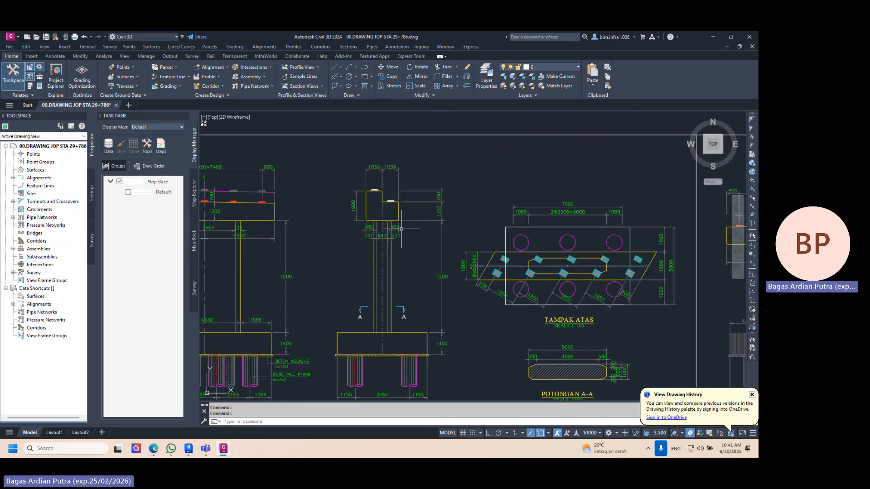
{"action": "scroll", "coordinate": [400, 229], "scroll_direction": "down", "scroll_amount": 6}
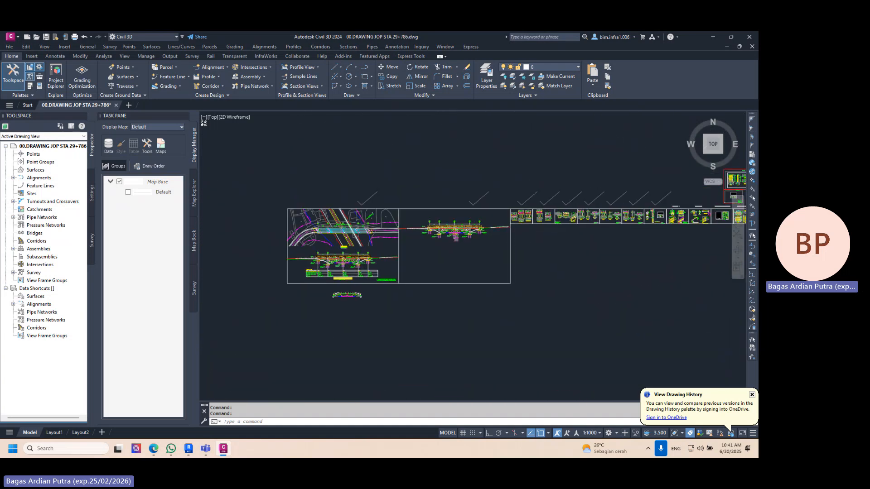
- Examine the bridge plan with its skewed piers and the longitudinal section from A1 to A2
{"action": "scroll", "coordinate": [338, 247], "scroll_direction": "up", "scroll_amount": 6}
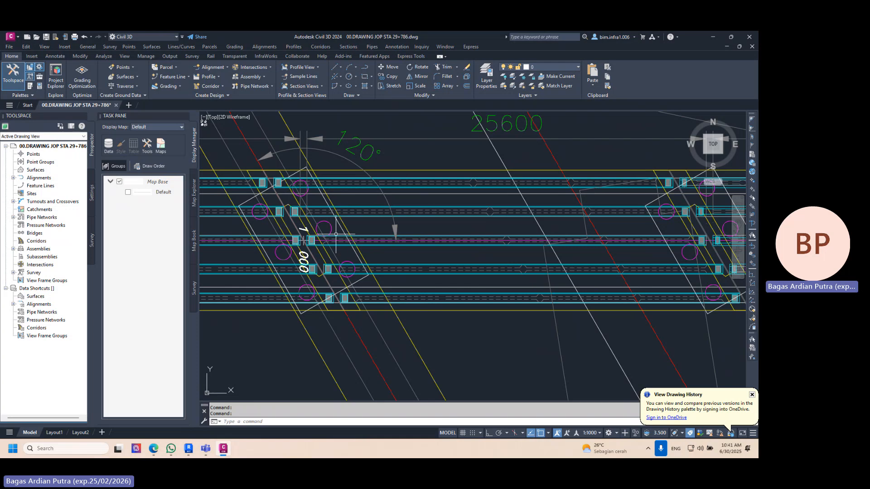
{"action": "scroll", "coordinate": [336, 234], "scroll_direction": "down", "scroll_amount": 5}
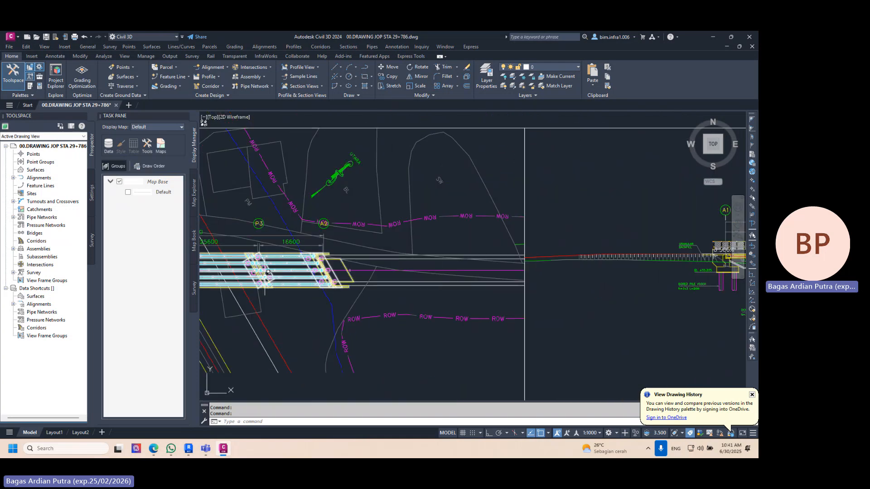
{"action": "scroll", "coordinate": [265, 273], "scroll_direction": "up", "scroll_amount": 4}
{"action": "scroll", "coordinate": [385, 310], "scroll_direction": "down", "scroll_amount": 6}
{"action": "middle_click_drag", "start_coordinate": [725, 335], "coordinate": [485, 340]}
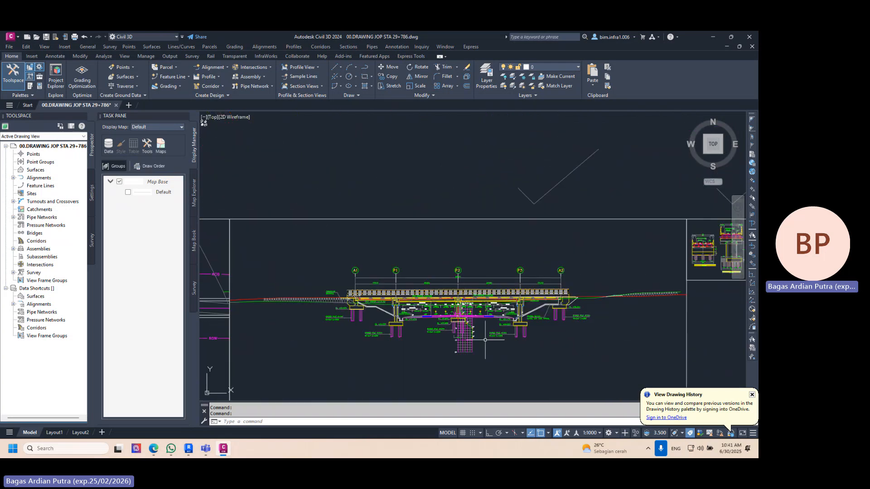
{"action": "scroll", "coordinate": [485, 340], "scroll_direction": "up", "scroll_amount": 6}
{"action": "mouse_move", "coordinate": [460, 243]}
{"action": "middle_mouse_down"}
{"action": "mouse_move", "coordinate": [513, 239]}
{"action": "mouse_move", "coordinate": [428, 265]}
{"action": "mouse_move", "coordinate": [203, 247]}
{"action": "middle_mouse_up"}
- Examine the pier sheet's TAMPAK DEPAN and TAMPAK SAMPING views, including the column, pile cap and bored pile dimensions
{"action": "scroll", "coordinate": [411, 270], "scroll_direction": "down", "scroll_amount": 3}
{"action": "scroll", "coordinate": [204, 247], "scroll_direction": "down", "scroll_amount": 3}
{"action": "scroll", "coordinate": [564, 175], "scroll_direction": "up", "scroll_amount": 6}
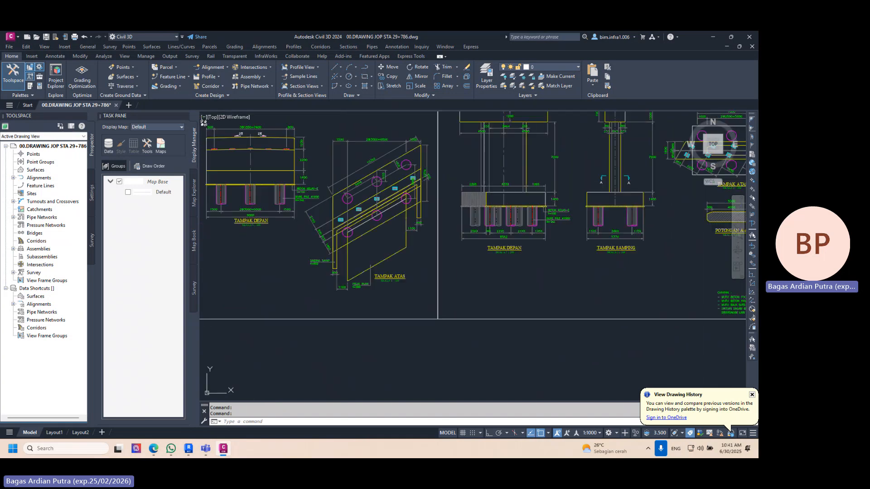
{"action": "middle_click_drag", "start_coordinate": [575, 186], "coordinate": [413, 243]}
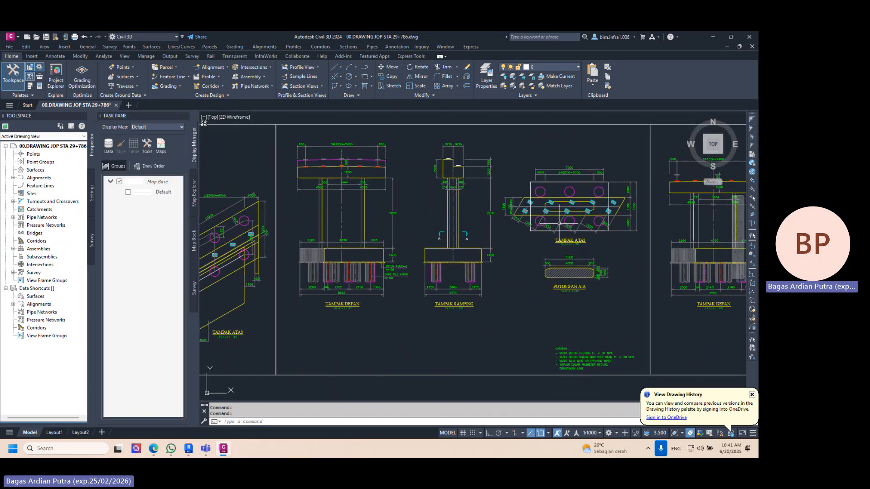
{"action": "scroll", "coordinate": [576, 219], "scroll_direction": "up", "scroll_amount": 5}
{"action": "scroll", "coordinate": [446, 281], "scroll_direction": "down", "scroll_amount": 3}
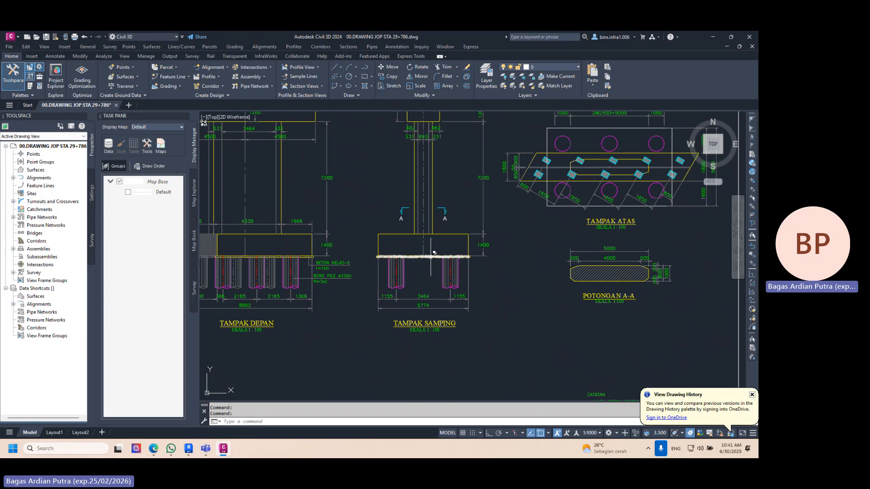
{"action": "mouse_move", "coordinate": [440, 313]}
{"action": "middle_mouse_down"}
{"action": "mouse_move", "coordinate": [525, 317]}
{"action": "mouse_move", "coordinate": [389, 296]}
{"action": "middle_mouse_up"}
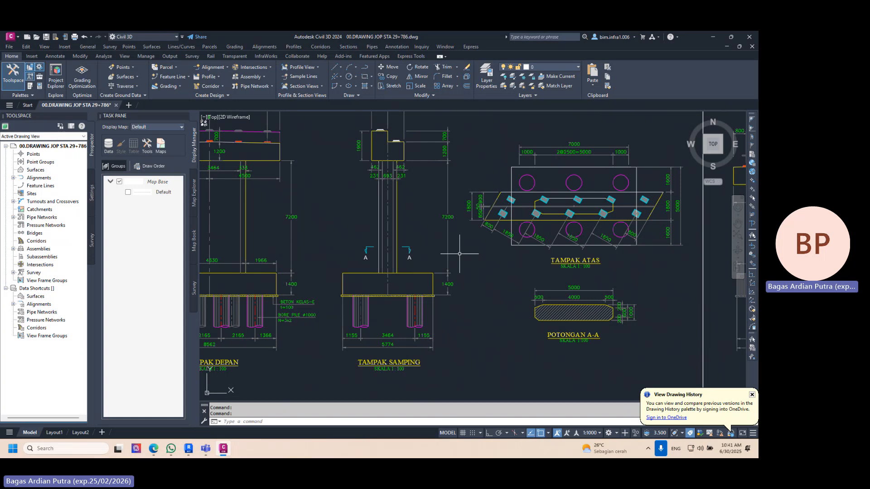
{"action": "scroll", "coordinate": [480, 303], "scroll_direction": "down", "scroll_amount": 2}
{"action": "scroll", "coordinate": [480, 303], "scroll_direction": "up", "scroll_amount": 4}
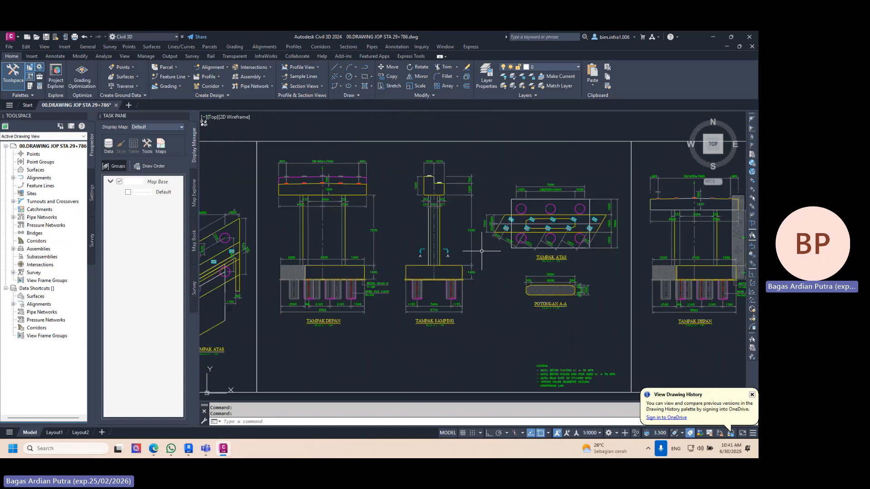
{"action": "middle_click_drag", "start_coordinate": [481, 252], "coordinate": [490, 254]}
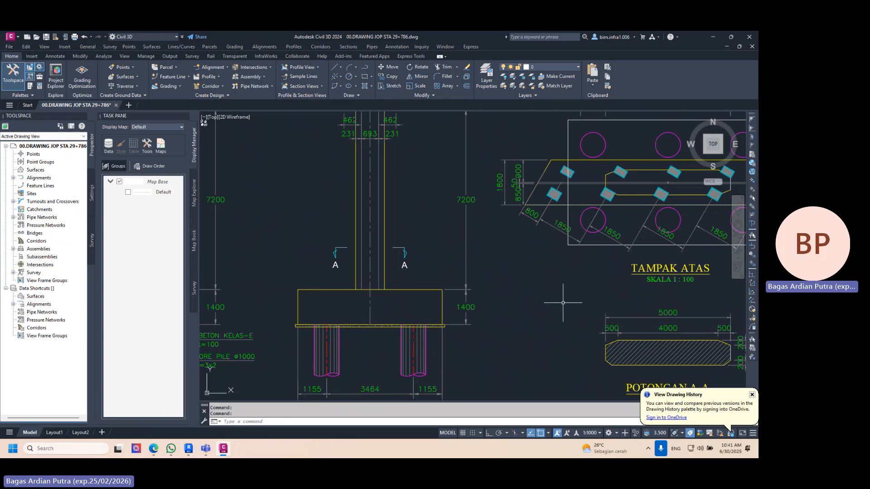
{"action": "scroll", "coordinate": [510, 273], "scroll_direction": "down", "scroll_amount": 2}
{"action": "mouse_move", "coordinate": [504, 272]}
{"action": "middle_mouse_down"}
{"action": "mouse_move", "coordinate": [545, 274]}
{"action": "mouse_move", "coordinate": [537, 274]}
{"action": "middle_mouse_up"}
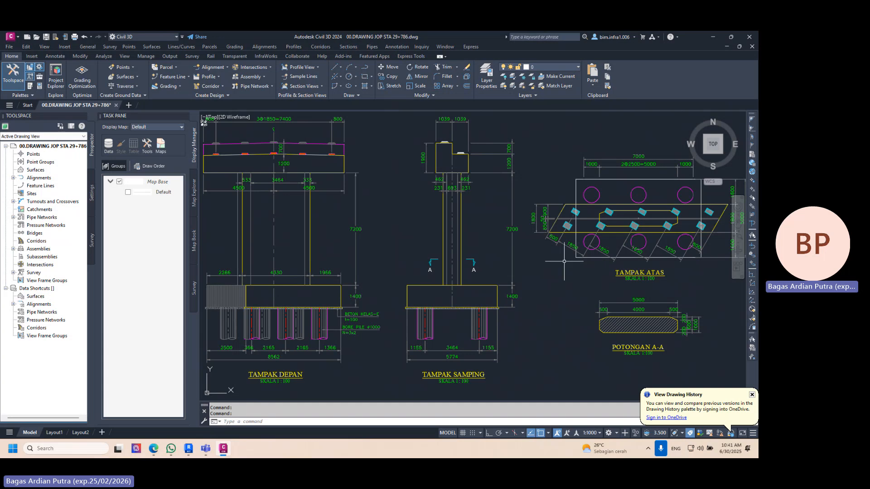
- Examine the skewed pier head, bearing pads and pile layout in the TAMPAK ATAS view
{"action": "scroll", "coordinate": [625, 217], "scroll_direction": "up", "scroll_amount": 4}
{"action": "middle_click_drag", "start_coordinate": [478, 228], "coordinate": [405, 248]}
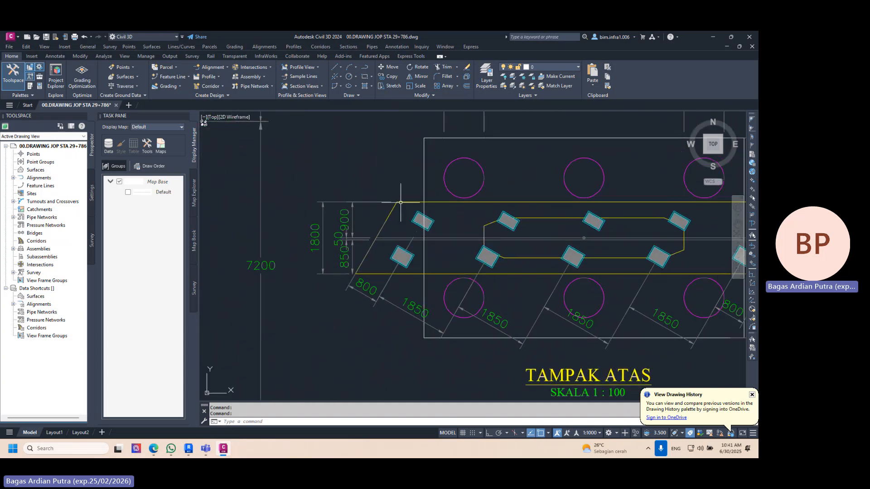
{"action": "scroll", "coordinate": [249, 257], "scroll_direction": "down", "scroll_amount": 2}
{"action": "middle_click_drag", "start_coordinate": [249, 258], "coordinate": [284, 234]}
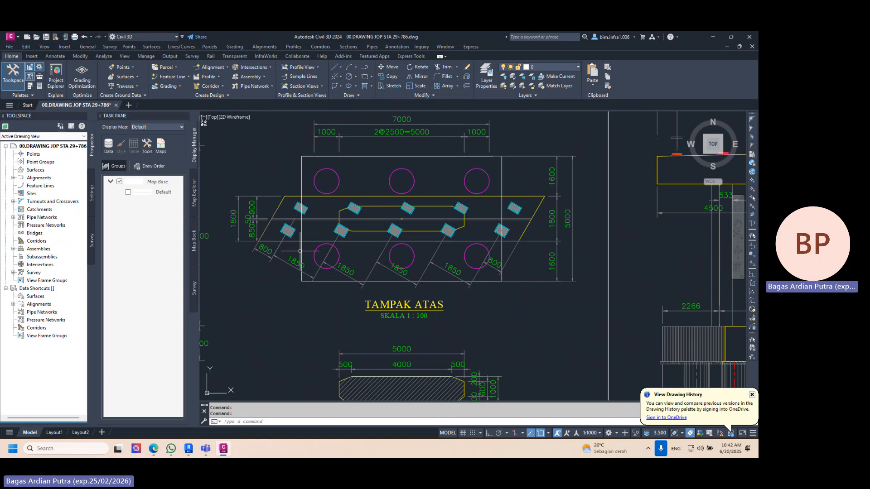
- Examine the pier head's shape and dimensions in the front view and compare it with the side view
{"action": "scroll", "coordinate": [326, 246], "scroll_direction": "down", "scroll_amount": 2}
{"action": "scroll", "coordinate": [293, 228], "scroll_direction": "up", "scroll_amount": 2}
{"action": "middle_click_drag", "start_coordinate": [340, 227], "coordinate": [645, 230]}
{"action": "middle_click_drag", "start_coordinate": [425, 207], "coordinate": [600, 232]}
{"action": "mouse_move", "coordinate": [374, 213]}
{"action": "middle_mouse_down"}
{"action": "mouse_move", "coordinate": [519, 259]}
{"action": "mouse_move", "coordinate": [445, 187]}
{"action": "mouse_move", "coordinate": [391, 163]}
{"action": "mouse_move", "coordinate": [400, 140]}
{"action": "mouse_move", "coordinate": [419, 262]}
{"action": "middle_mouse_up"}
{"action": "scroll", "coordinate": [402, 151], "scroll_direction": "down", "scroll_amount": 2}
{"action": "scroll", "coordinate": [403, 155], "scroll_direction": "up", "scroll_amount": 2}
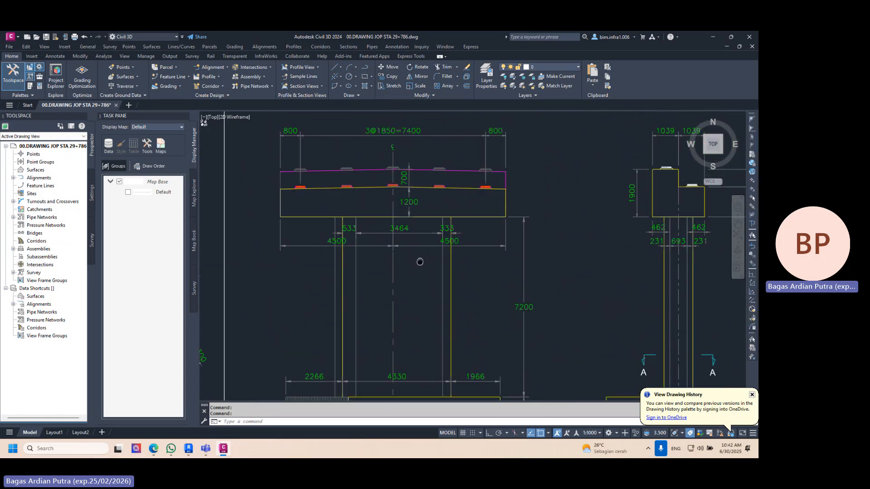
{"action": "scroll", "coordinate": [422, 199], "scroll_direction": "up", "scroll_amount": 4}
{"action": "scroll", "coordinate": [417, 208], "scroll_direction": "down", "scroll_amount": 5}
{"action": "middle_click_drag", "start_coordinate": [452, 200], "coordinate": [434, 194]}
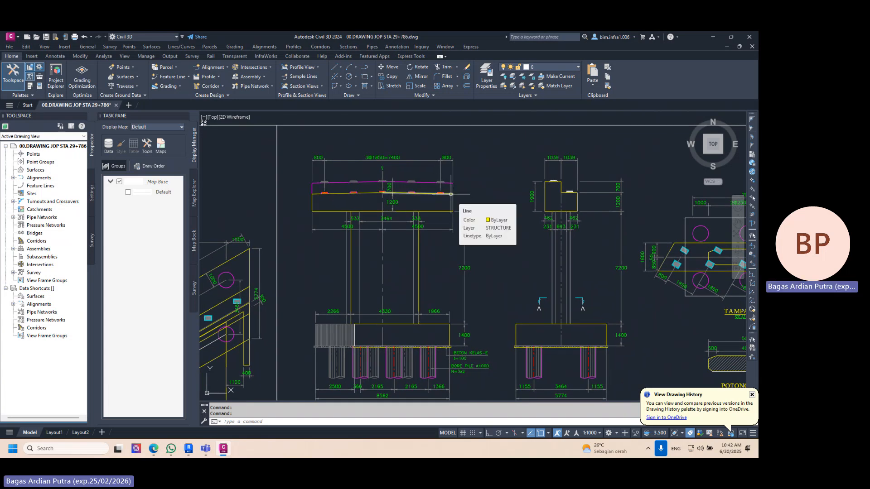
{"action": "middle_click_drag", "start_coordinate": [451, 194], "coordinate": [342, 241]}
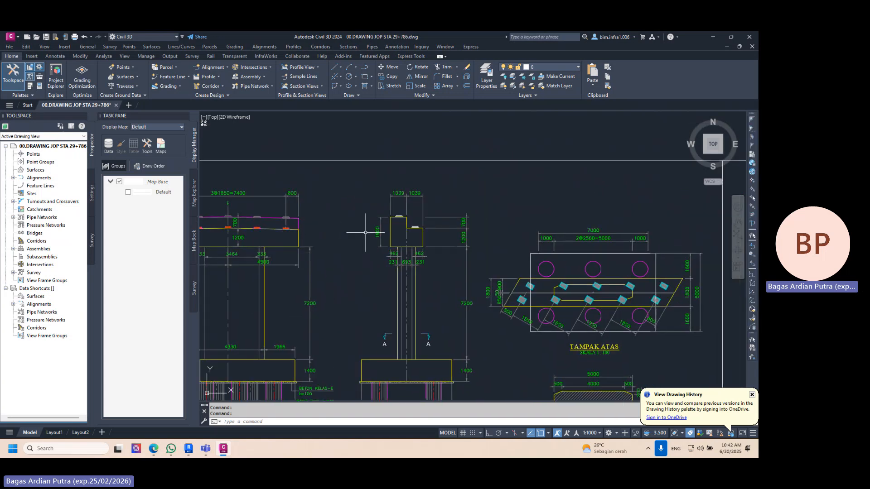
- Switch to Revit and create a new family from the English template Metric Generic Model Adaptive.rft
{"action": "left_click", "coordinate": [187, 449]}
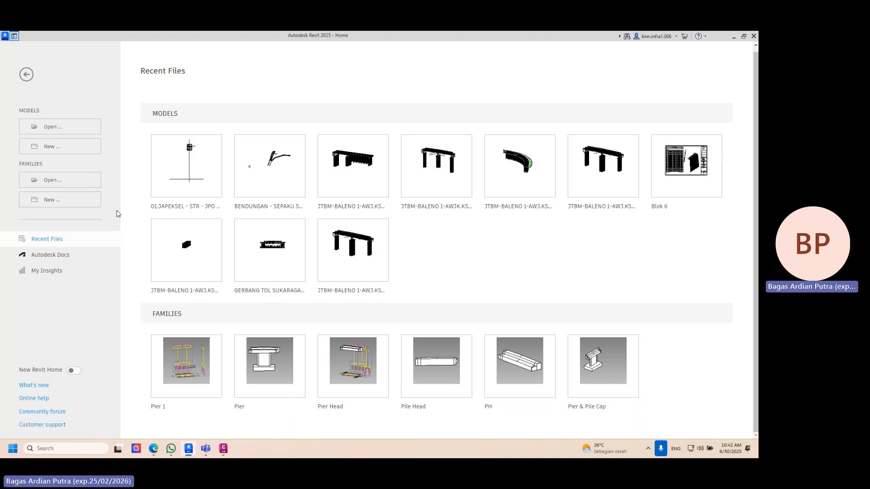
{"action": "left_click", "coordinate": [78, 199]}
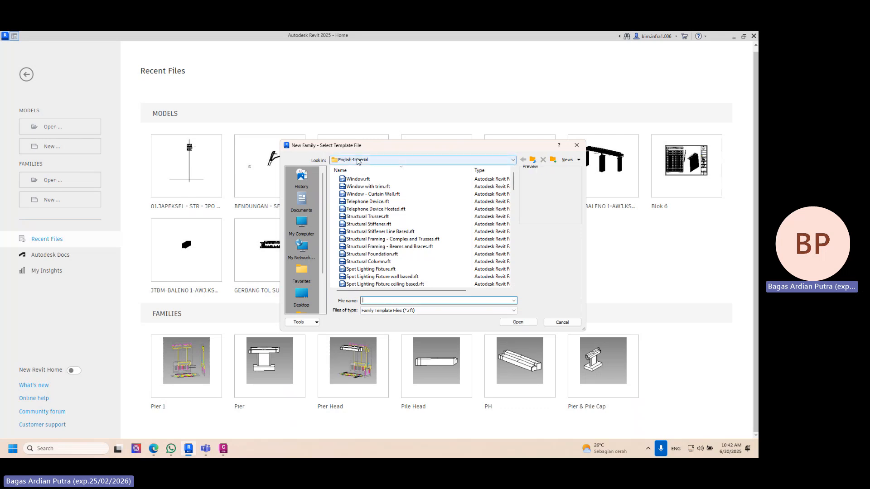
{"action": "left_click", "coordinate": [523, 160]}
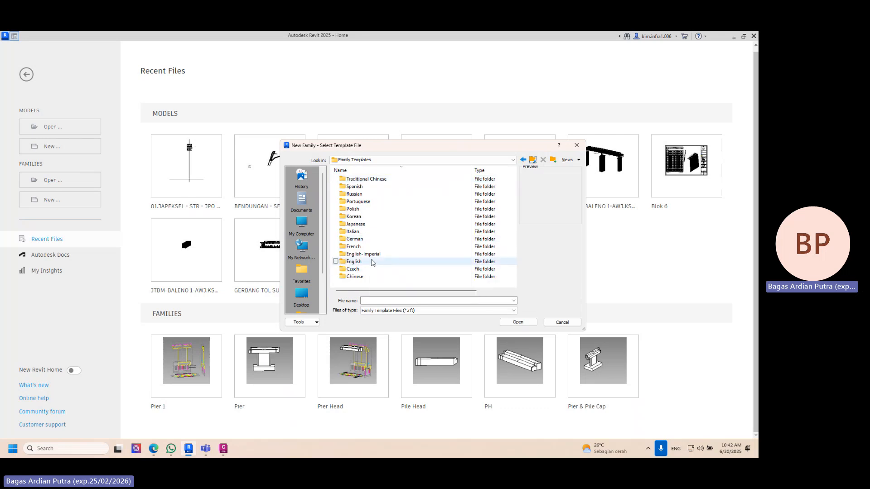
{"action": "double_click", "coordinate": [353, 261]}
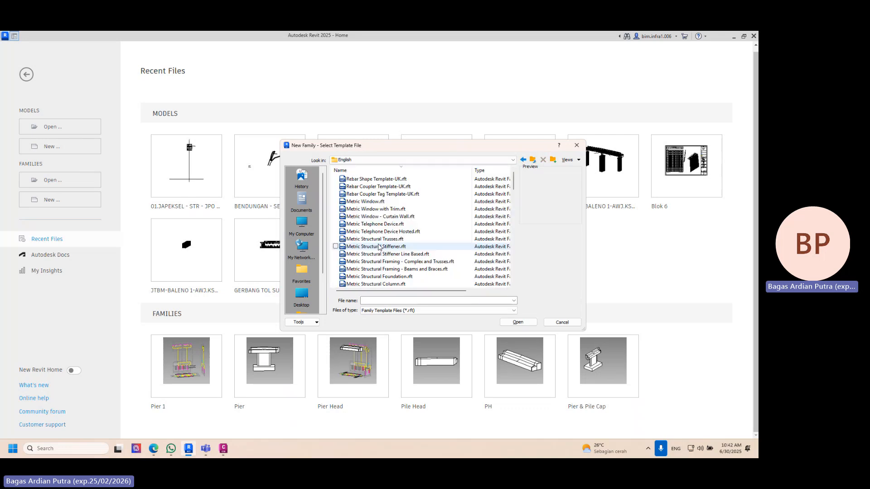
{"action": "scroll", "coordinate": [379, 253], "scroll_direction": "down", "scroll_amount": 5}
{"action": "scroll", "coordinate": [379, 258], "scroll_direction": "down", "scroll_amount": 10}
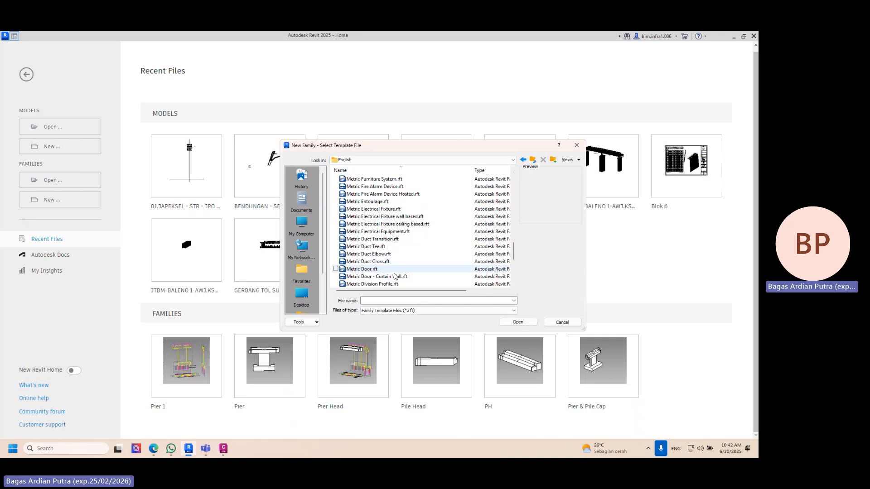
{"action": "scroll", "coordinate": [402, 244], "scroll_direction": "up", "scroll_amount": 8}
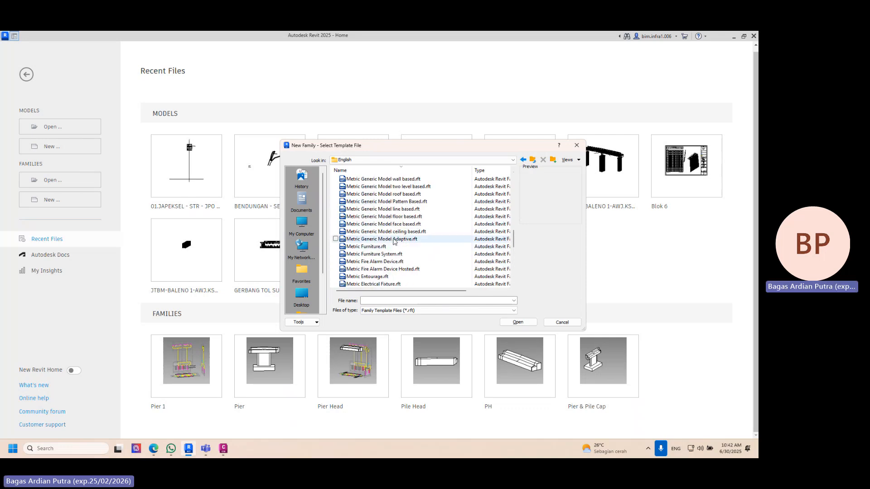
{"action": "left_click", "coordinate": [394, 239]}
{"action": "left_click", "coordinate": [517, 322]}
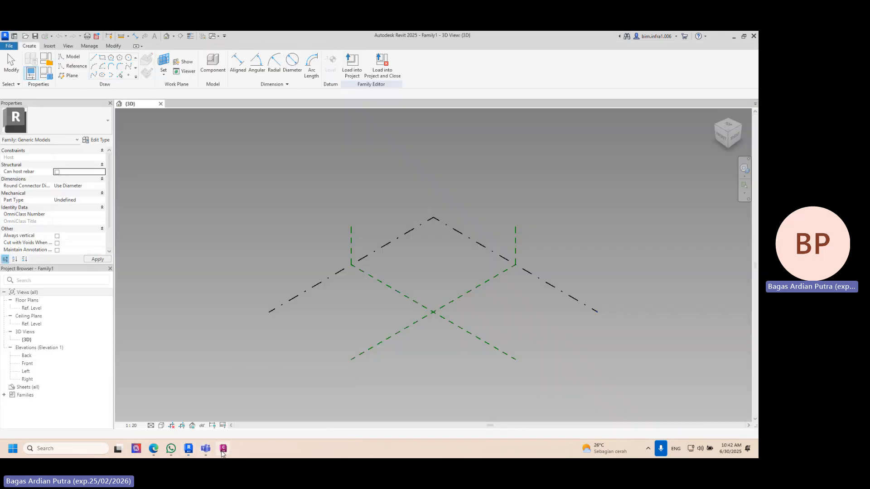
- Switch back to Civil 3D and review the pier's front and side views from pier head to pile cap
{"action": "left_click", "coordinate": [223, 448]}
{"action": "scroll", "coordinate": [398, 250], "scroll_direction": "up", "scroll_amount": 5}
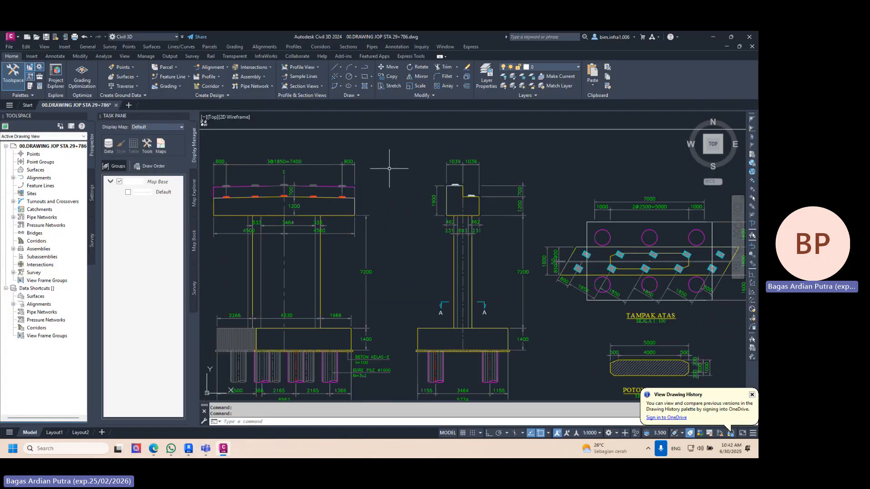
{"action": "mouse_move", "coordinate": [391, 168]}
{"action": "middle_mouse_down"}
{"action": "mouse_move", "coordinate": [417, 166]}
{"action": "mouse_move", "coordinate": [404, 200]}
{"action": "mouse_move", "coordinate": [368, 190]}
{"action": "mouse_move", "coordinate": [465, 204]}
{"action": "mouse_move", "coordinate": [452, 210]}
{"action": "middle_mouse_up"}
{"action": "scroll", "coordinate": [416, 173], "scroll_direction": "down", "scroll_amount": 5}
{"action": "scroll", "coordinate": [404, 201], "scroll_direction": "up", "scroll_amount": 5}
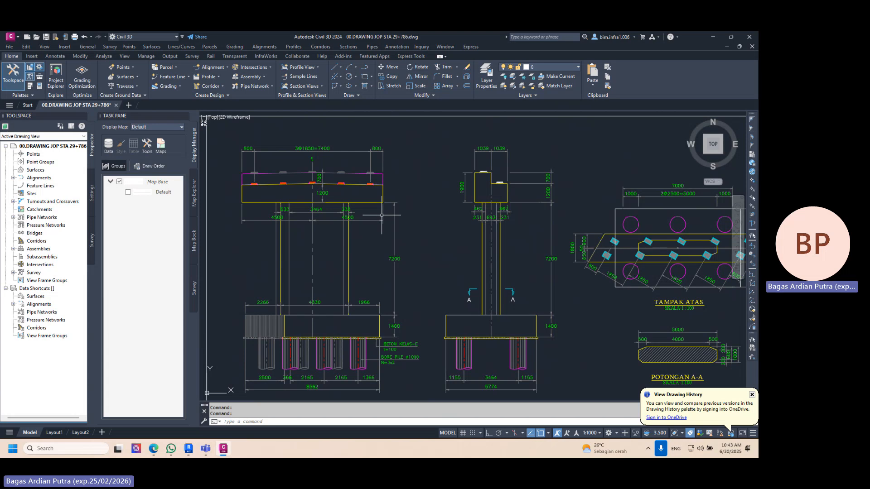
{"action": "middle_click_drag", "start_coordinate": [380, 215], "coordinate": [386, 197]}
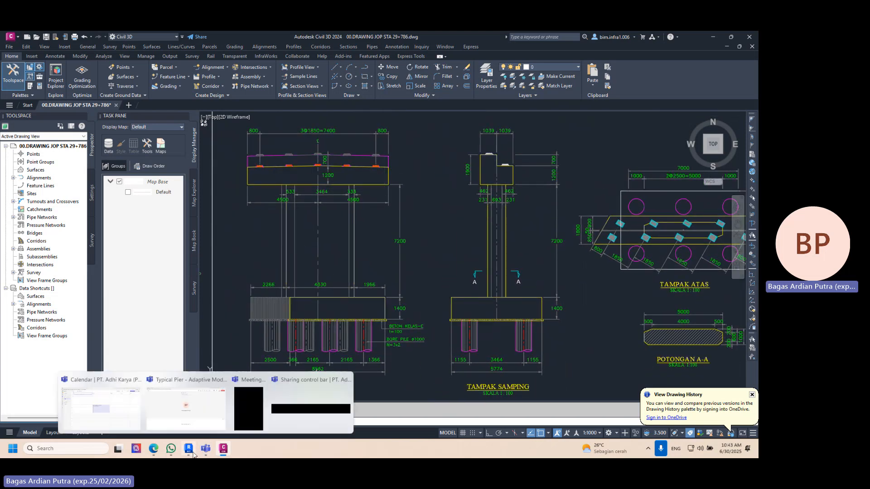
- Return to the new Revit family and inspect its reference planes and level from different angles in 3D
{"action": "mouse_move", "coordinate": [192, 452]}
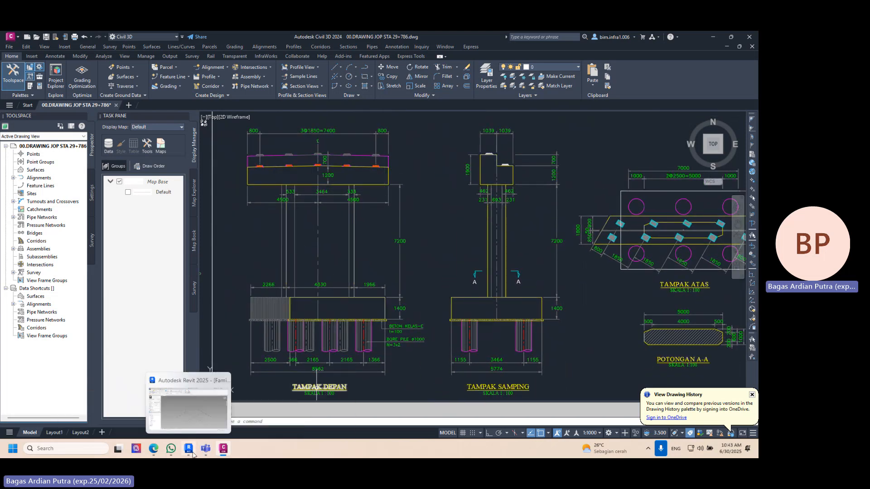
{"action": "left_click", "coordinate": [202, 417]}
{"action": "middle_click_drag", "start_coordinate": [455, 287], "coordinate": [331, 265], "text": "shift"}
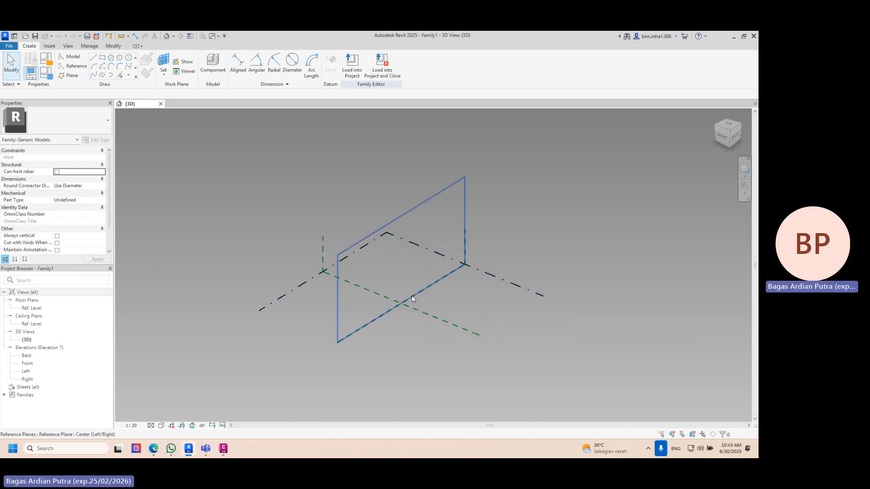
{"action": "middle_click_drag", "start_coordinate": [389, 273], "coordinate": [429, 304], "text": "shift"}
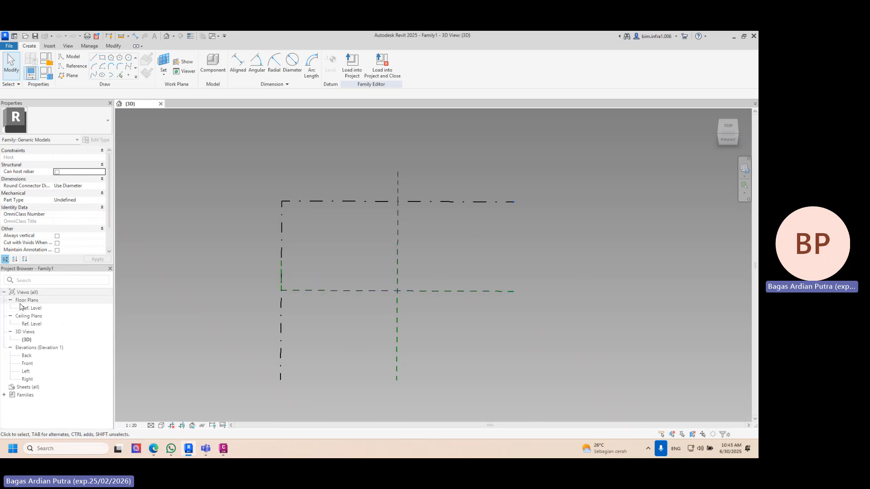
- Open the Ref. Level floor plan, start a CAD import and browse to the PIER 1 folder inside CAD REFERENCE
{"action": "double_click", "coordinate": [38, 309]}
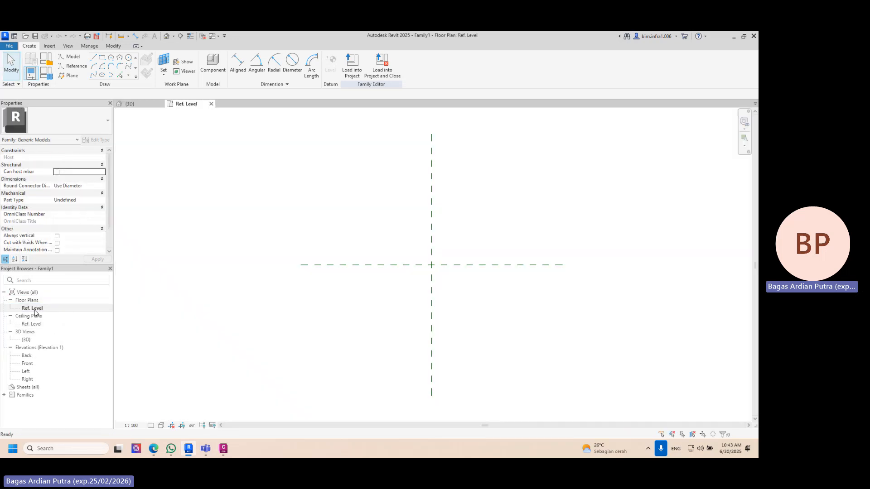
{"action": "left_click", "coordinate": [50, 46]}
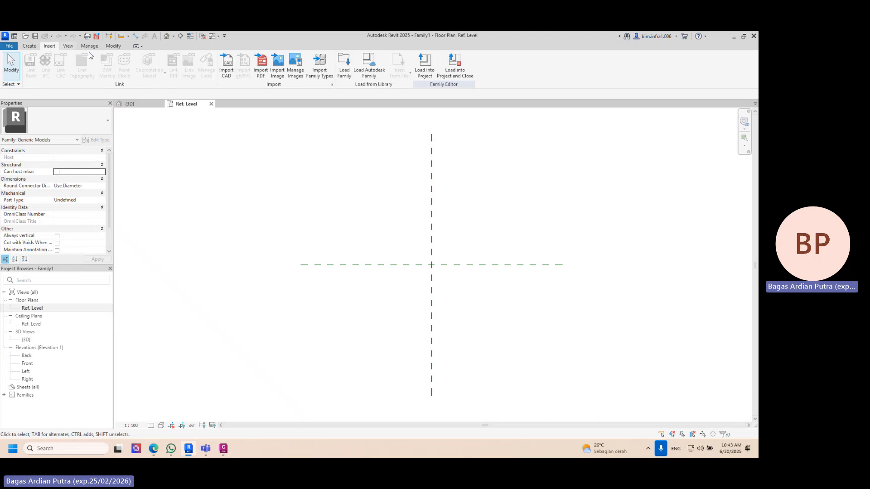
{"action": "left_click", "coordinate": [226, 66]}
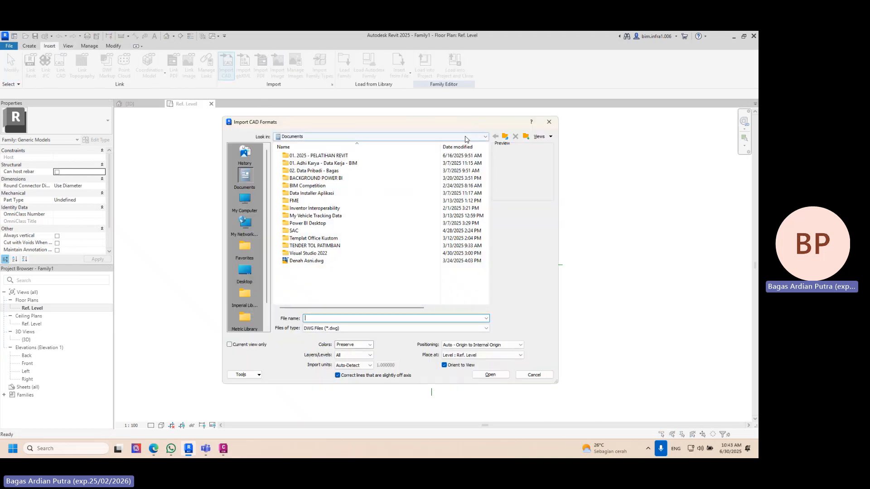
{"action": "double_click", "coordinate": [333, 155]}
{"action": "double_click", "coordinate": [326, 158]}
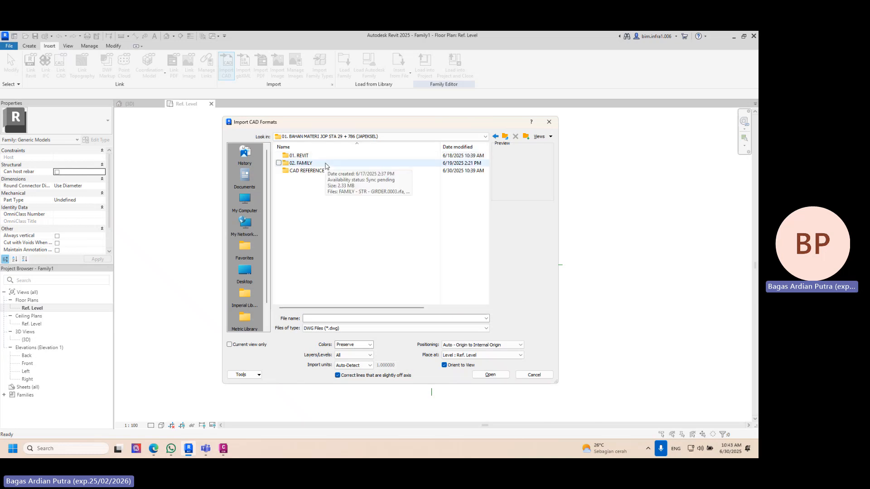
{"action": "double_click", "coordinate": [325, 164]}
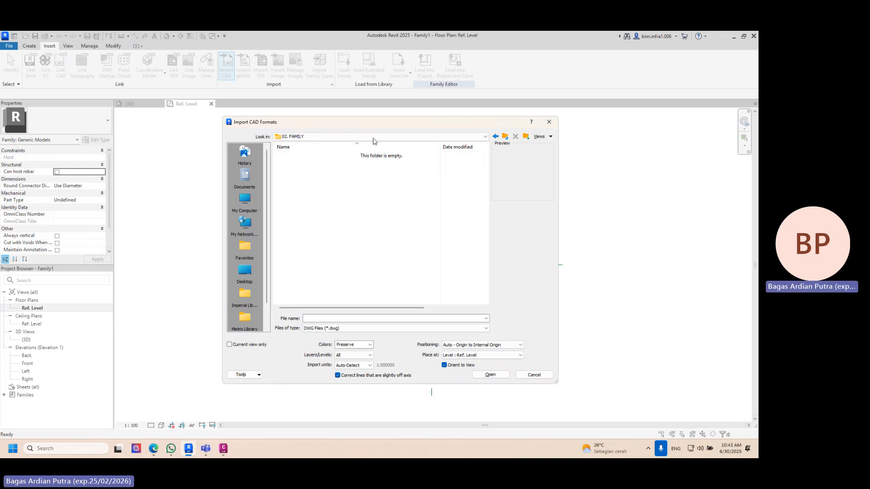
{"action": "left_click", "coordinate": [505, 136]}
{"action": "left_click", "coordinate": [326, 172]}
{"action": "double_click", "coordinate": [326, 171]}
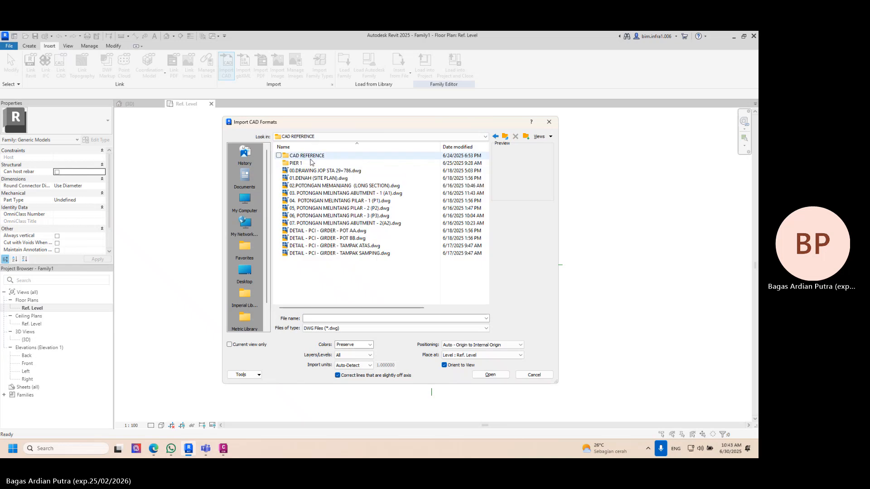
{"action": "double_click", "coordinate": [308, 163]}
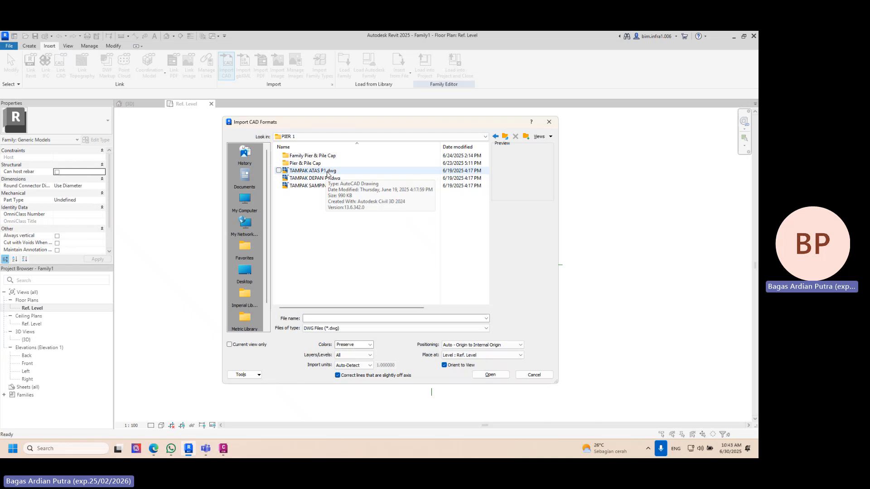
- Import TAMPAK ATAS P1.dwg with Manual - Center positioning and place it beside the reference plane intersection
{"action": "left_click", "coordinate": [498, 344]}
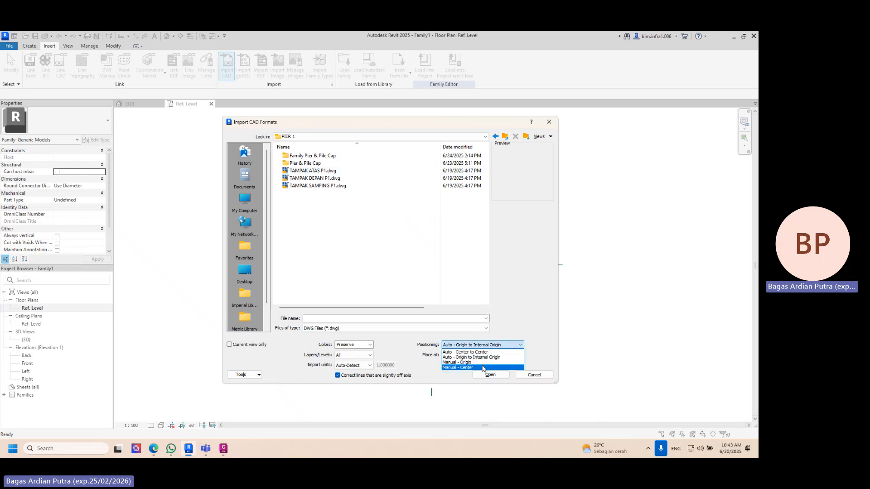
{"action": "left_click", "coordinate": [483, 368]}
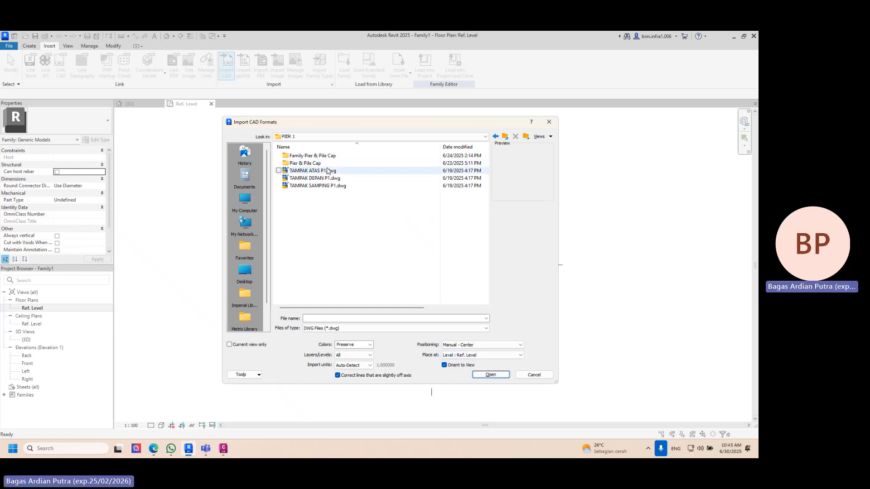
{"action": "left_click", "coordinate": [327, 171]}
{"action": "left_click", "coordinate": [490, 374]}
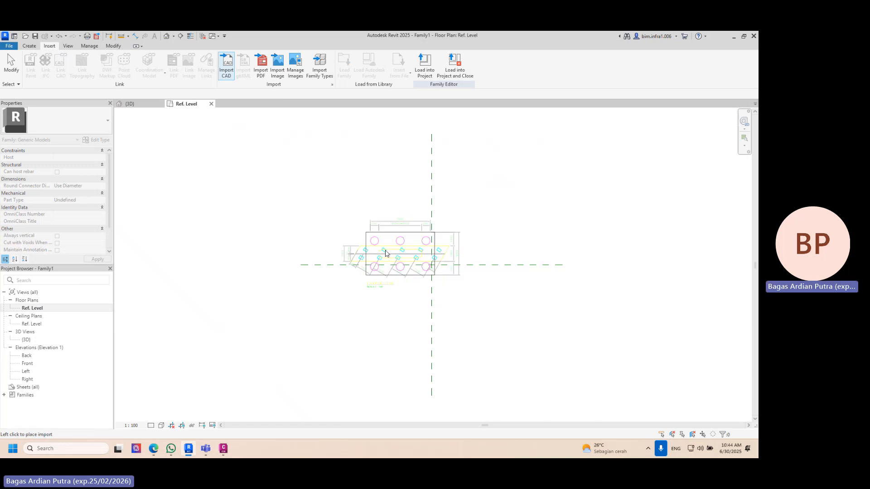
{"action": "left_click", "coordinate": [330, 195]}
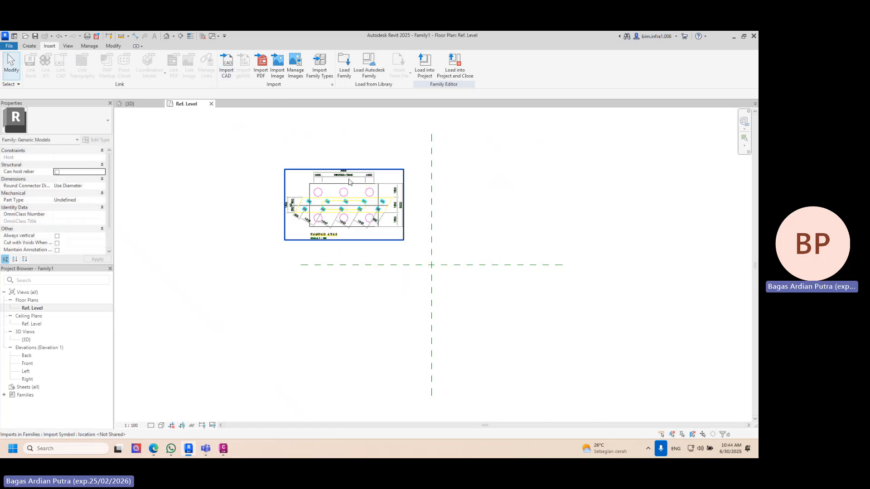
- Move the imported top view by its centre point onto the intersection of the reference planes and check it in 3D
{"action": "scroll", "coordinate": [345, 234], "scroll_direction": "up", "scroll_amount": 4}
{"action": "scroll", "coordinate": [344, 234], "scroll_direction": "up", "scroll_amount": 3}
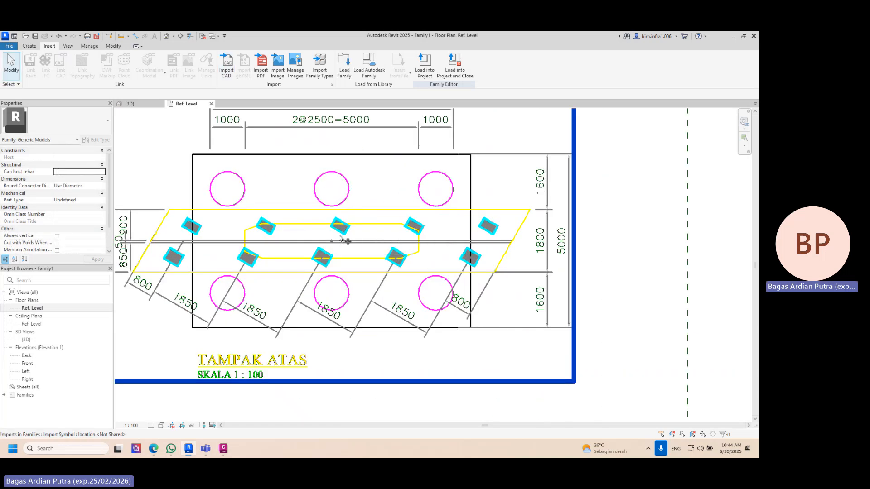
{"action": "scroll", "coordinate": [334, 244], "scroll_direction": "up", "scroll_amount": 2}
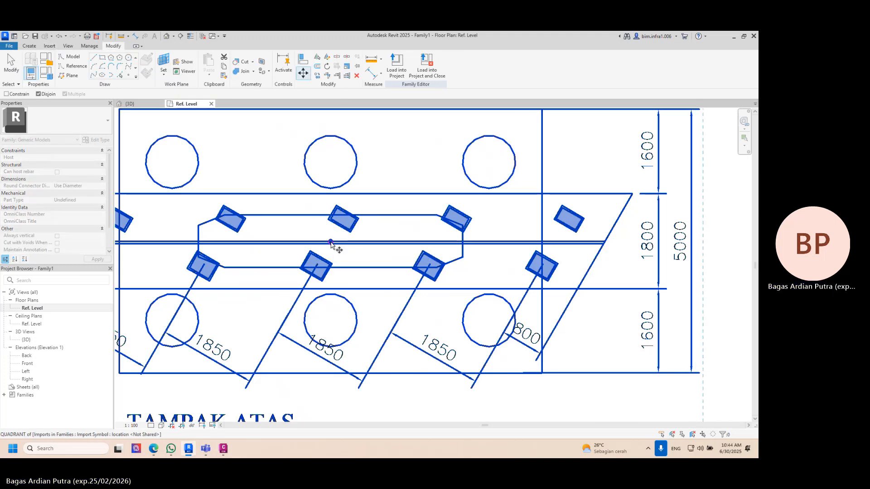
{"action": "scroll", "coordinate": [330, 244], "scroll_direction": "up", "scroll_amount": 6}
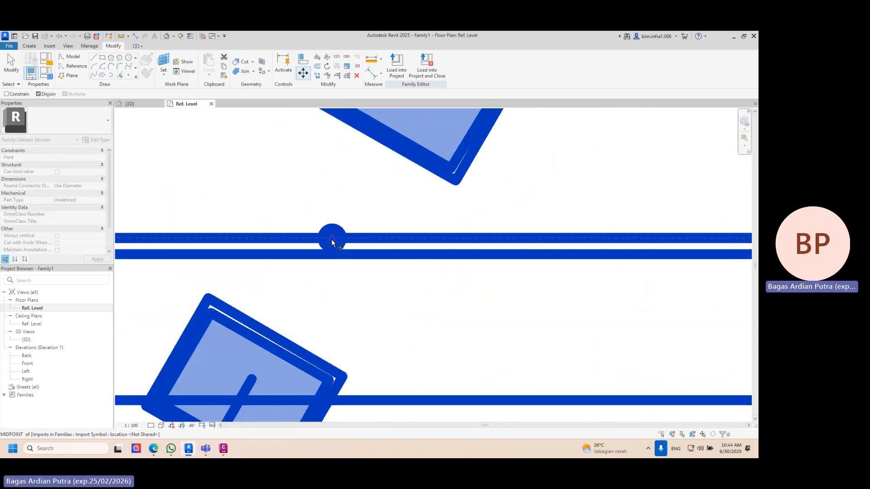
{"action": "left_click", "coordinate": [331, 242]}
{"action": "scroll", "coordinate": [331, 242], "scroll_direction": "down", "scroll_amount": 6}
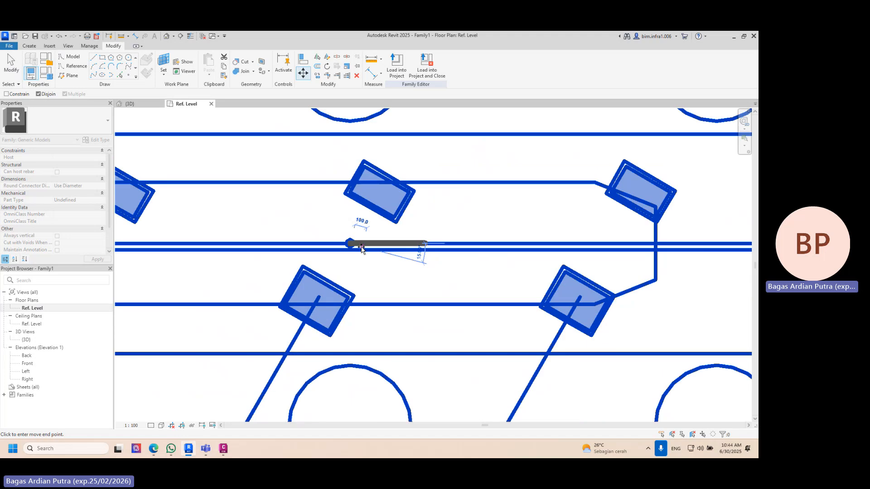
{"action": "middle_click_drag", "start_coordinate": [583, 373], "coordinate": [438, 226]}
{"action": "scroll", "coordinate": [449, 260], "scroll_direction": "up", "scroll_amount": 2}
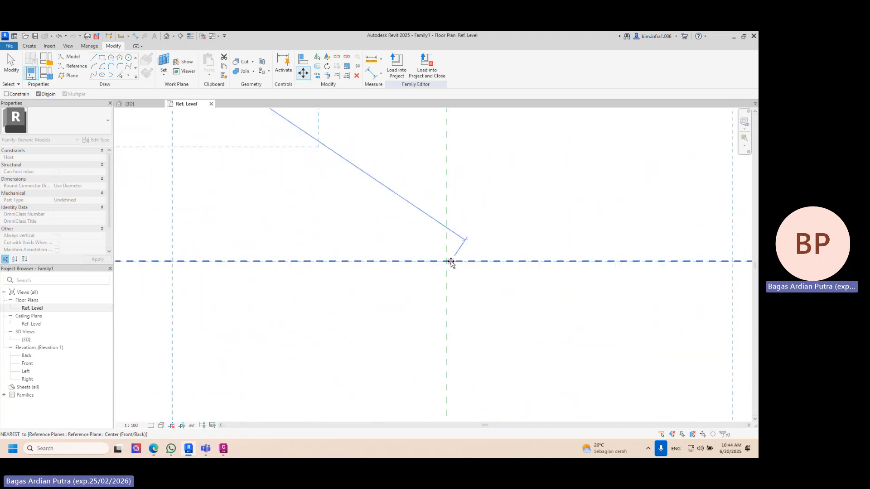
{"action": "left_click", "coordinate": [447, 261]}
{"action": "key", "text": "Escape"}
{"action": "scroll", "coordinate": [487, 250], "scroll_direction": "down", "scroll_amount": 5}
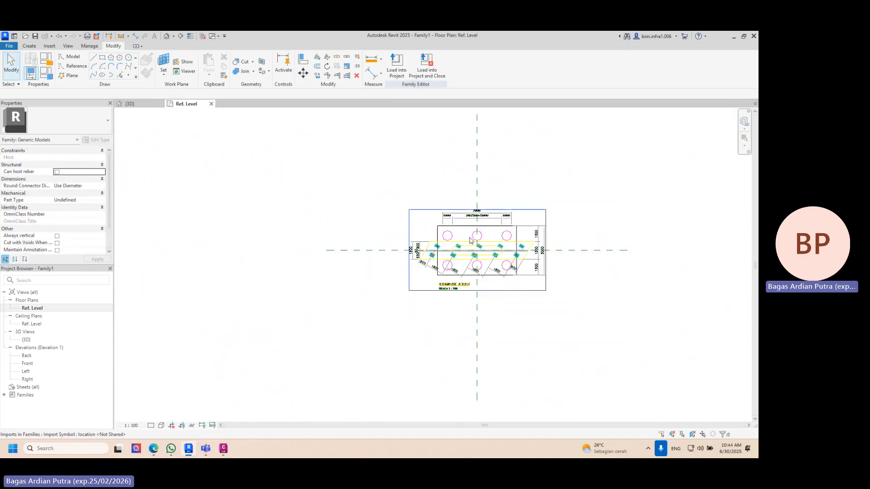
{"action": "mouse_move", "coordinate": [488, 251]}
{"action": "middle_mouse_down"}
{"action": "mouse_move", "coordinate": [368, 227]}
{"action": "mouse_move", "coordinate": [355, 198]}
{"action": "mouse_move", "coordinate": [371, 83]}
{"action": "mouse_move", "coordinate": [279, 80]}
{"action": "mouse_move", "coordinate": [274, 89]}
{"action": "mouse_move", "coordinate": [434, 171]}
{"action": "mouse_move", "coordinate": [372, 190]}
{"action": "mouse_move", "coordinate": [266, 198]}
{"action": "mouse_move", "coordinate": [369, 194]}
{"action": "mouse_move", "coordinate": [377, 202]}
{"action": "mouse_move", "coordinate": [336, 198]}
{"action": "mouse_move", "coordinate": [480, 138]}
{"action": "mouse_move", "coordinate": [433, 351]}
{"action": "mouse_move", "coordinate": [405, 362]}
{"action": "middle_mouse_up"}
{"action": "left_click", "coordinate": [146, 104]}
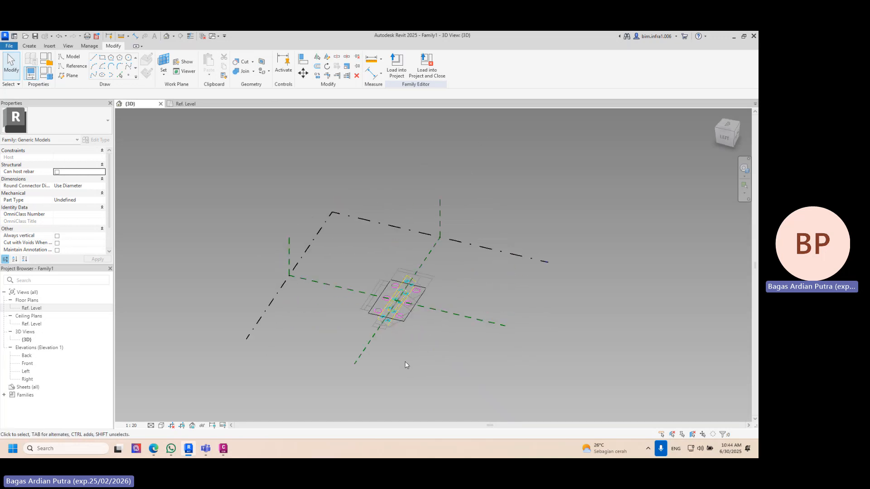
- Open the Left elevation, import TAMPAK SAMPING P1.dwg and place it beside the vertical reference plane
{"action": "double_click", "coordinate": [63, 372]}
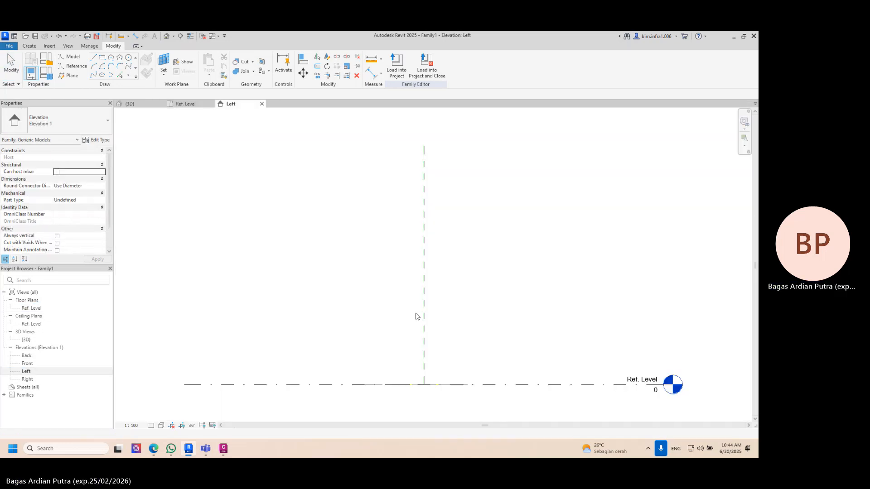
{"action": "left_click", "coordinate": [52, 46]}
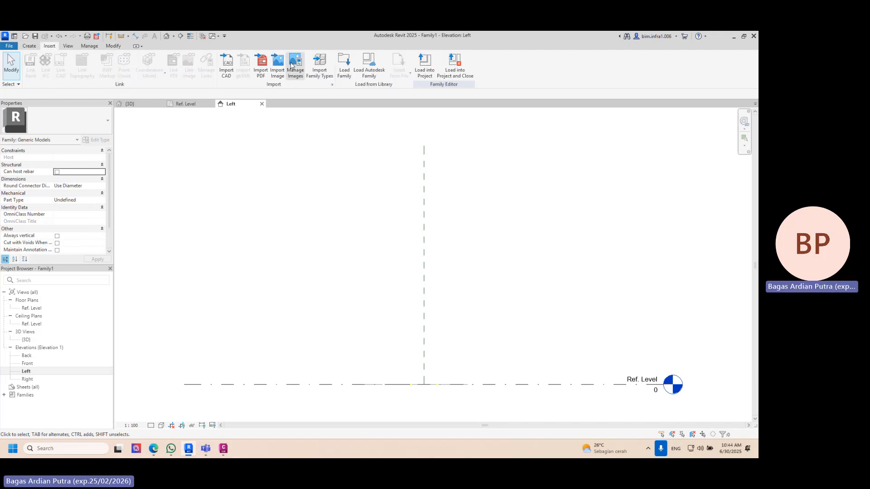
{"action": "left_click", "coordinate": [226, 68]}
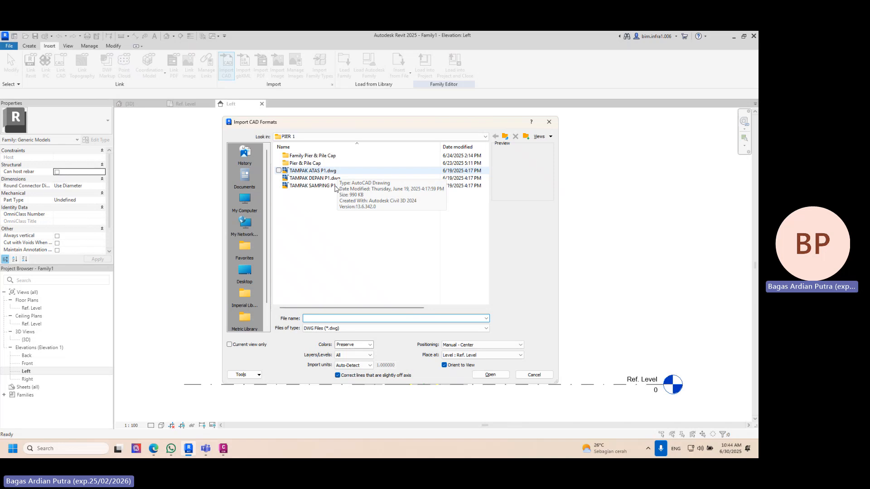
{"action": "left_click", "coordinate": [336, 186]}
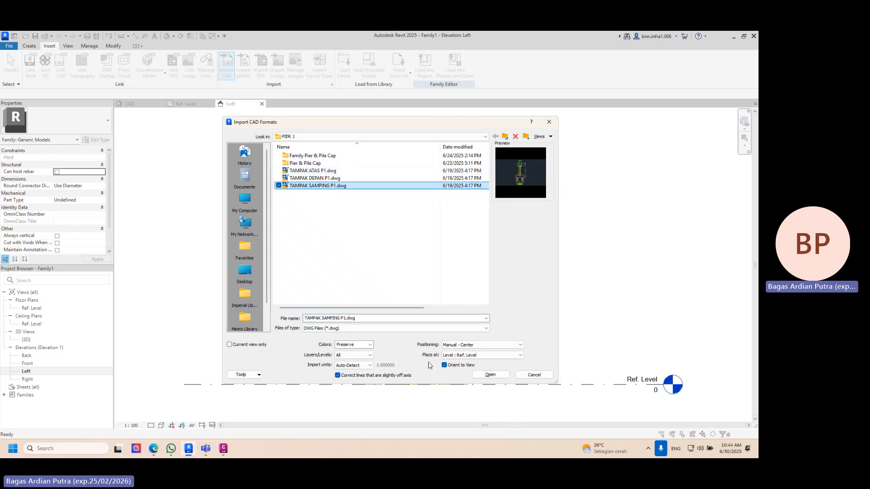
{"action": "left_click", "coordinate": [493, 376]}
{"action": "left_click", "coordinate": [516, 264]}
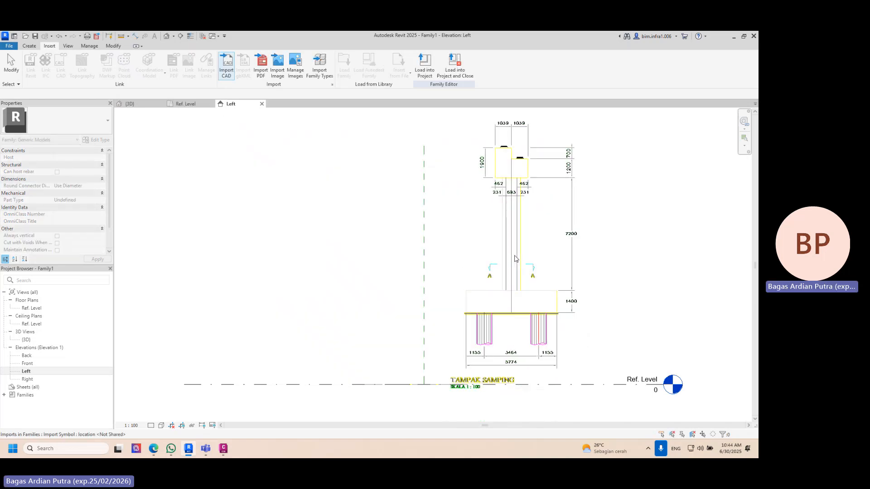
- Move the side view by the midpoint of its 5774 dimension line onto the vertical reference plane at Ref. Level and check it in 3D
{"action": "scroll", "coordinate": [514, 367], "scroll_direction": "up", "scroll_amount": 3}
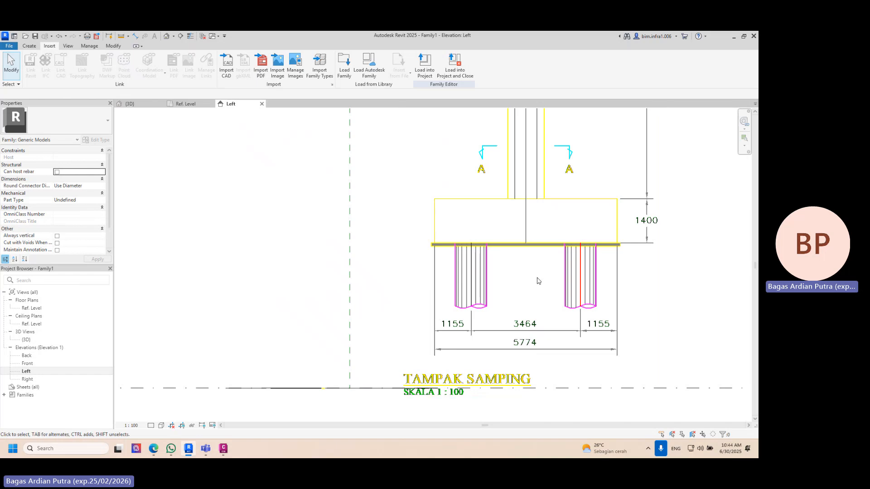
{"action": "left_click", "coordinate": [527, 352]}
{"action": "key", "text": "m"}
{"action": "key", "text": "v"}
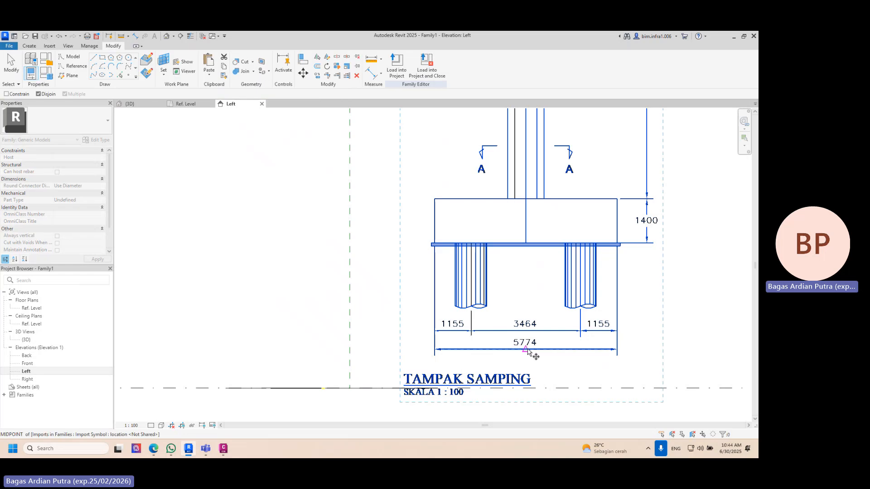
{"action": "scroll", "coordinate": [526, 353], "scroll_direction": "up", "scroll_amount": 2}
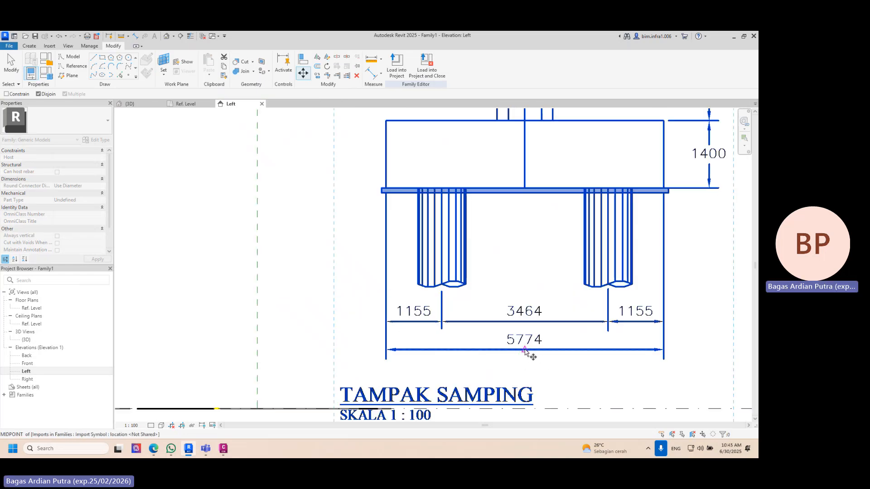
{"action": "left_click", "coordinate": [524, 349]}
{"action": "scroll", "coordinate": [499, 305], "scroll_direction": "down", "scroll_amount": 2}
{"action": "scroll", "coordinate": [412, 287], "scroll_direction": "up", "scroll_amount": 4}
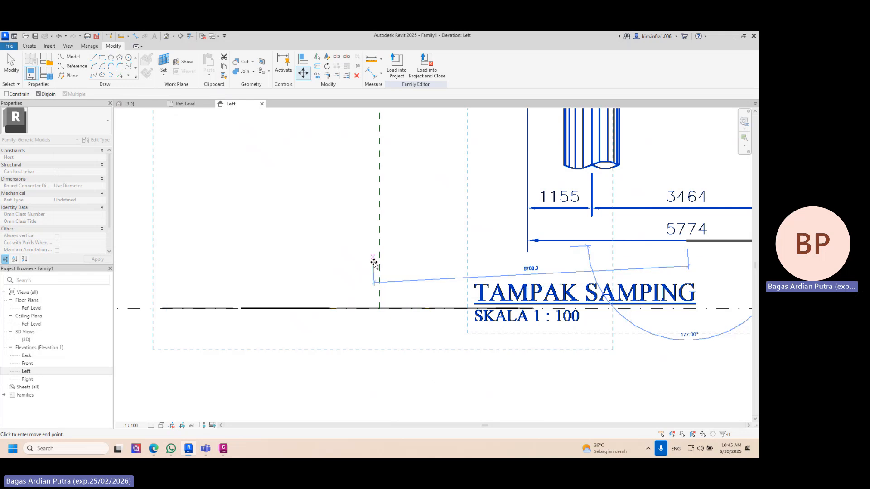
{"action": "left_click", "coordinate": [379, 309]}
{"action": "scroll", "coordinate": [379, 308], "scroll_direction": "down", "scroll_amount": 3}
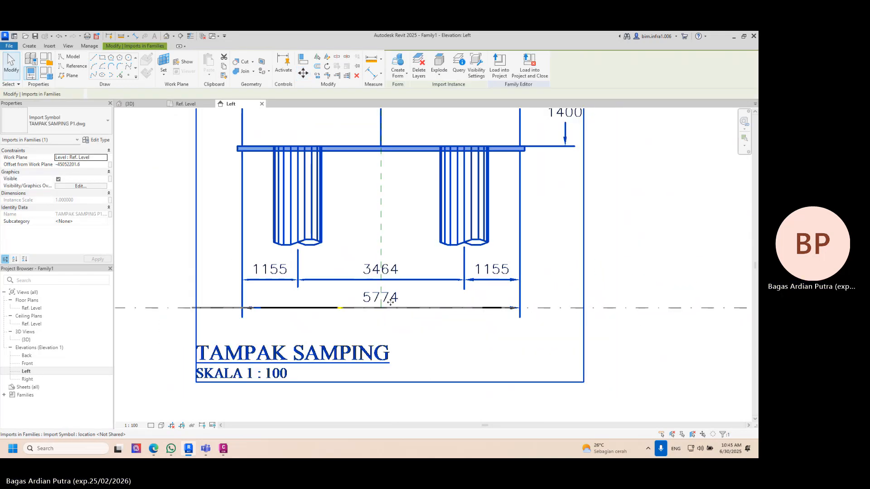
{"action": "left_click", "coordinate": [141, 104]}
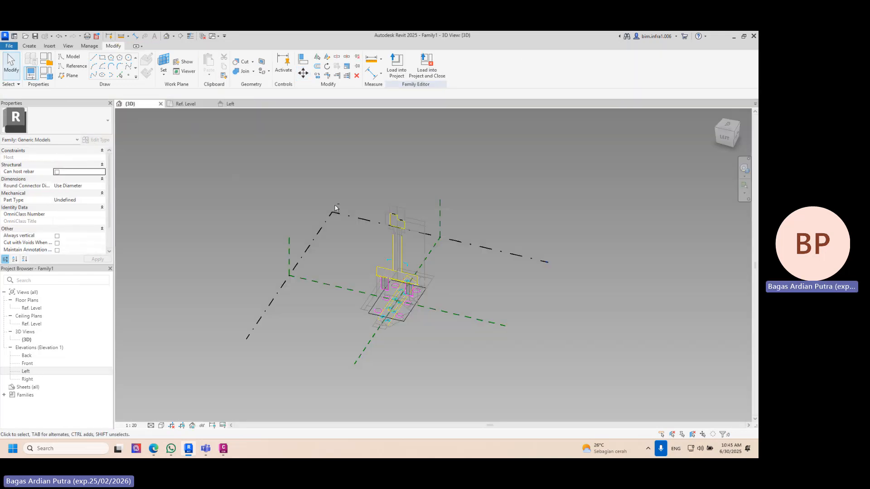
{"action": "middle_click_drag", "start_coordinate": [334, 208], "coordinate": [376, 272], "text": "shift"}
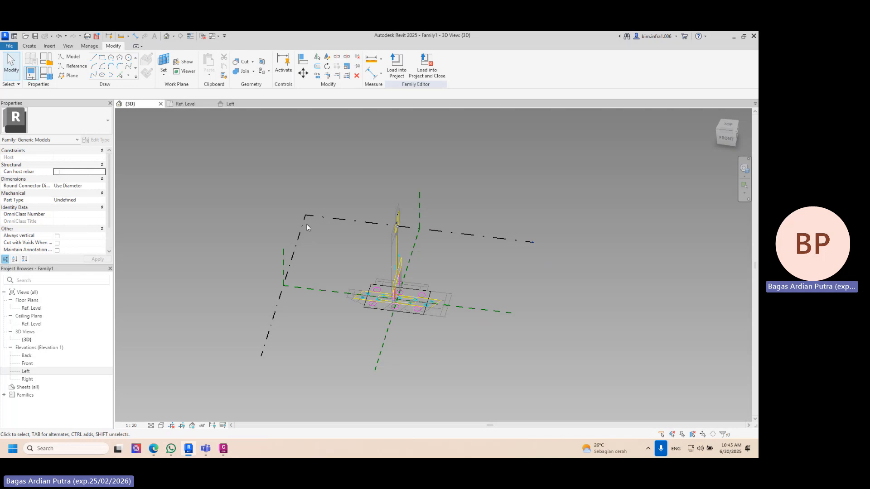
{"action": "middle_click_drag", "start_coordinate": [305, 228], "coordinate": [436, 302], "text": "shift"}
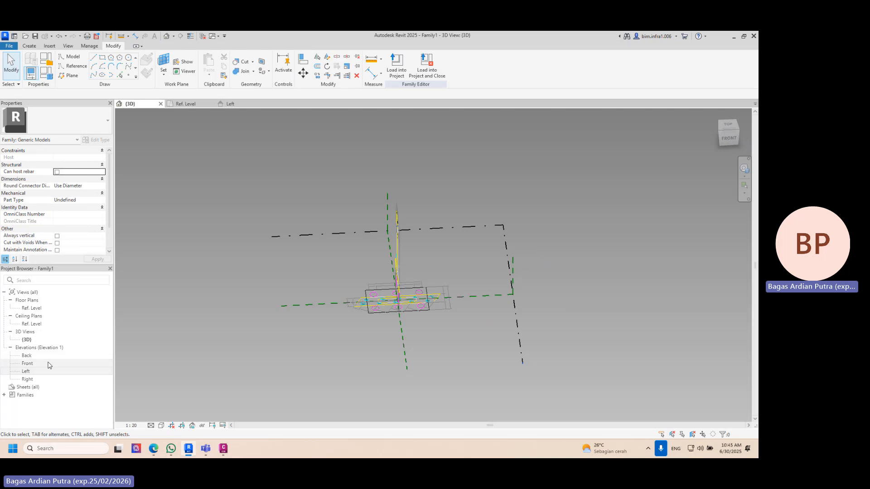
- Open the Front elevation, import TAMPAK DEPAN P1.dwg with Manual - Center positioning and place it beside the vertical reference plane
{"action": "double_click", "coordinate": [27, 363]}
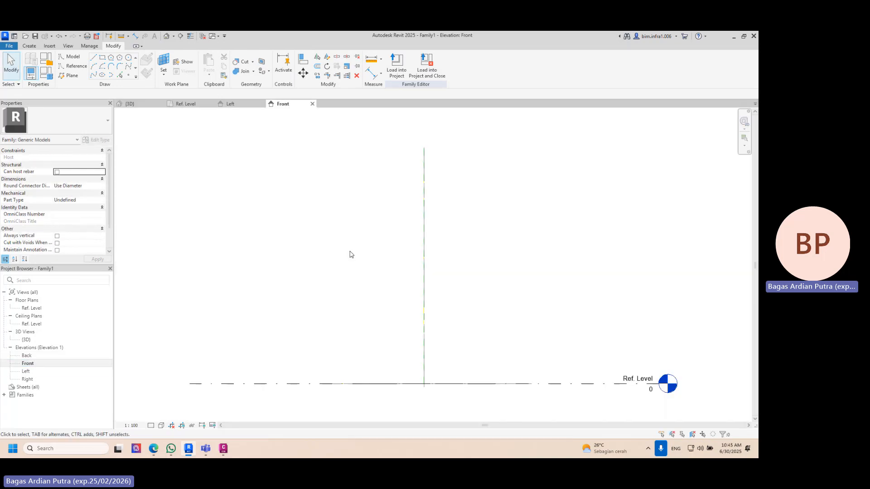
{"action": "left_click", "coordinate": [51, 48]}
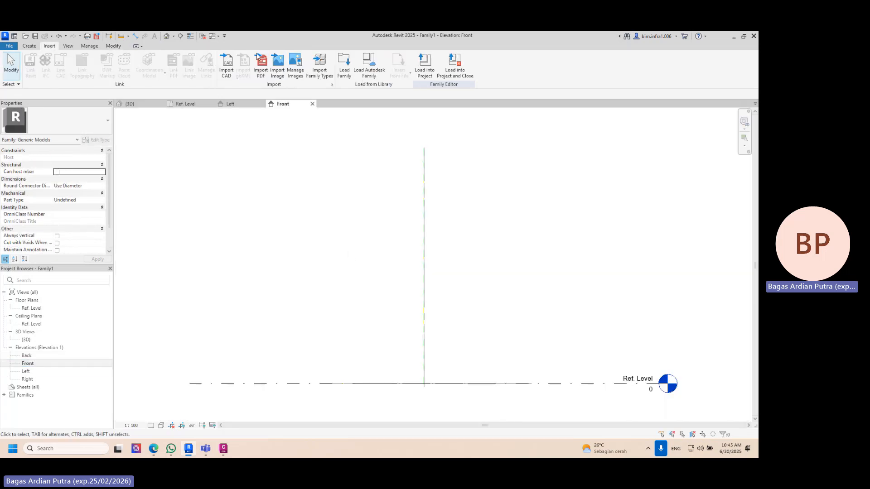
{"action": "left_click", "coordinate": [227, 66]}
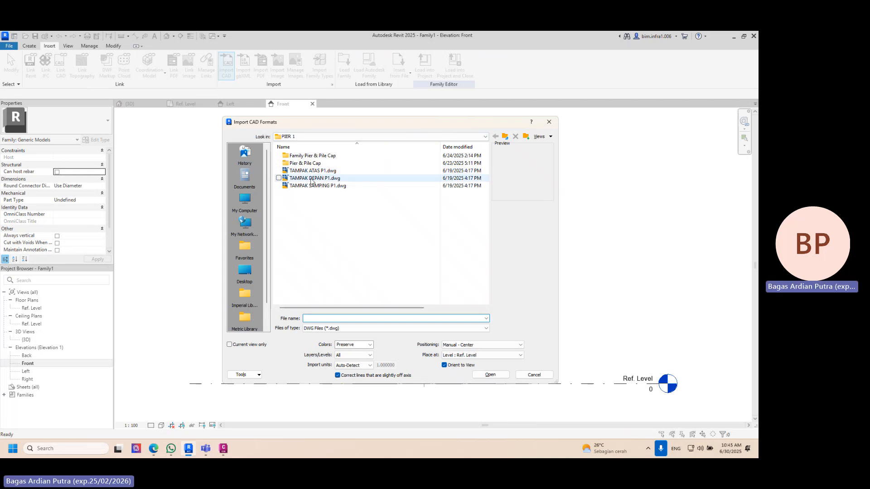
{"action": "left_click", "coordinate": [312, 179]}
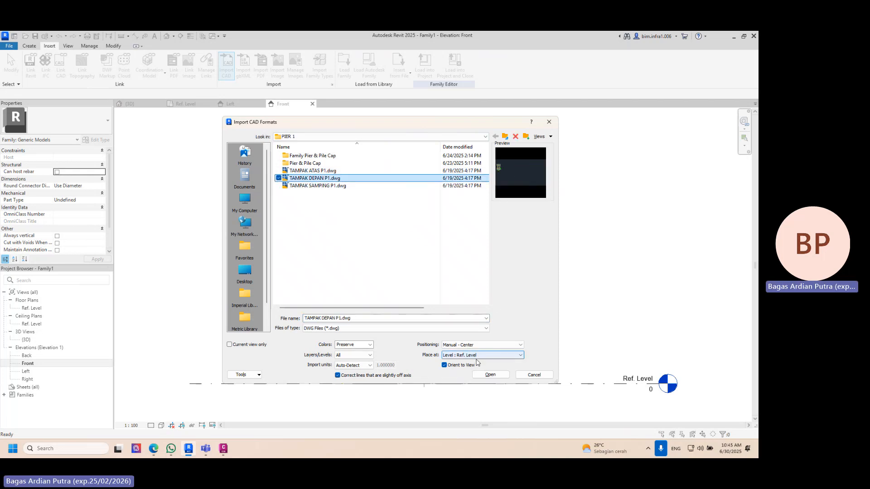
{"action": "left_click", "coordinate": [491, 374]}
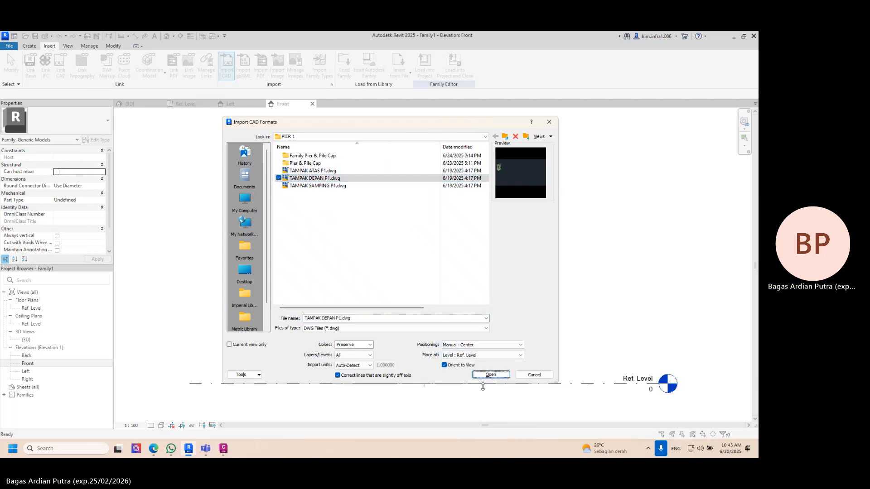
{"action": "left_click", "coordinate": [491, 375]}
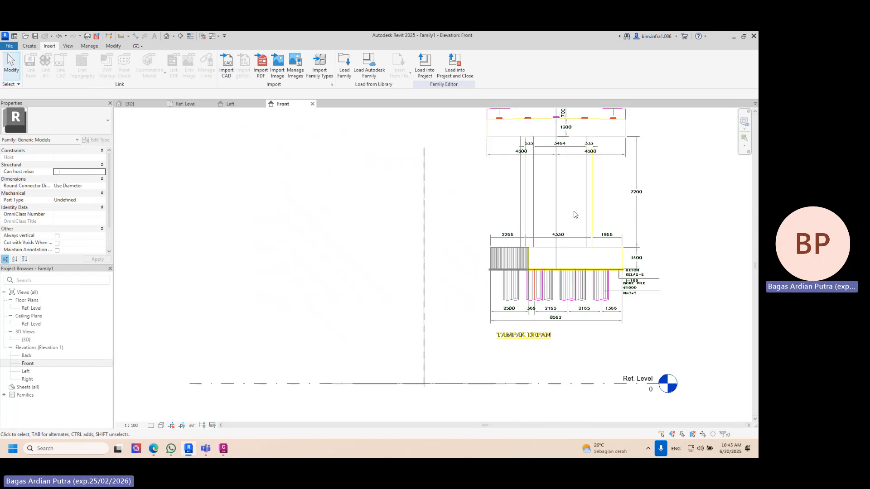
- Move the front view by the midpoint of its 8562 dimension line onto the vertical reference plane at Ref. Level and check it in 3D
{"action": "scroll", "coordinate": [561, 301], "scroll_direction": "up", "scroll_amount": 3}
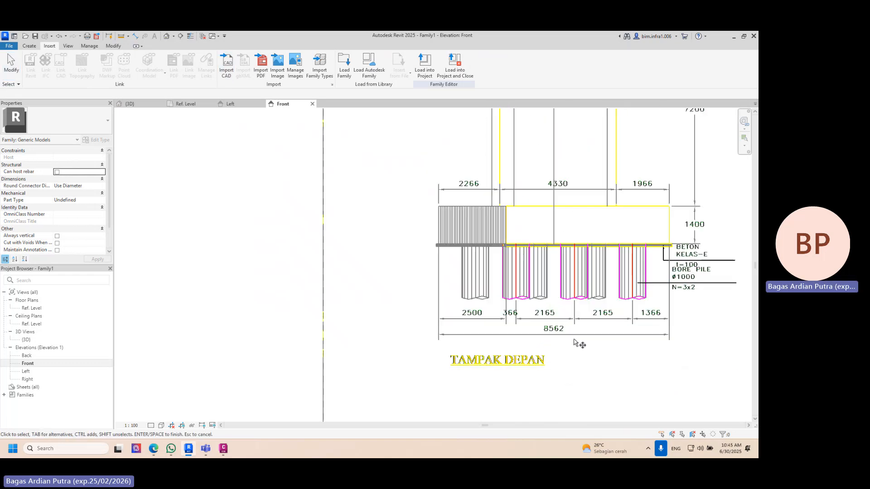
{"action": "scroll", "coordinate": [570, 335], "scroll_direction": "up", "scroll_amount": 3}
{"action": "left_click", "coordinate": [570, 335]}
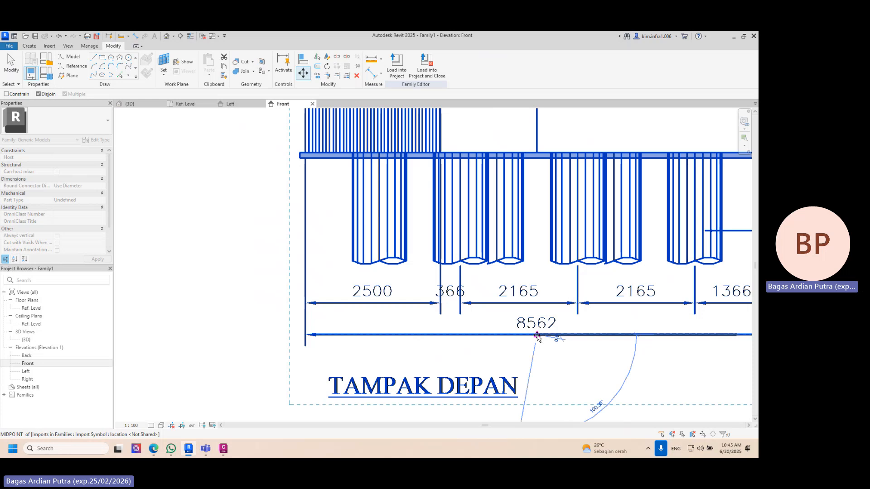
{"action": "left_click", "coordinate": [537, 335]}
{"action": "scroll", "coordinate": [537, 336], "scroll_direction": "down", "scroll_amount": 4}
{"action": "scroll", "coordinate": [583, 281], "scroll_direction": "up", "scroll_amount": 3}
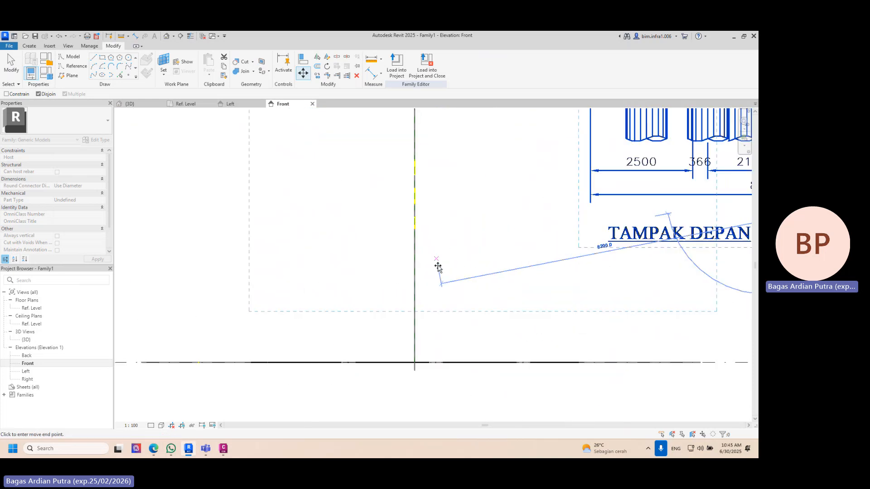
{"action": "left_click", "coordinate": [414, 363]}
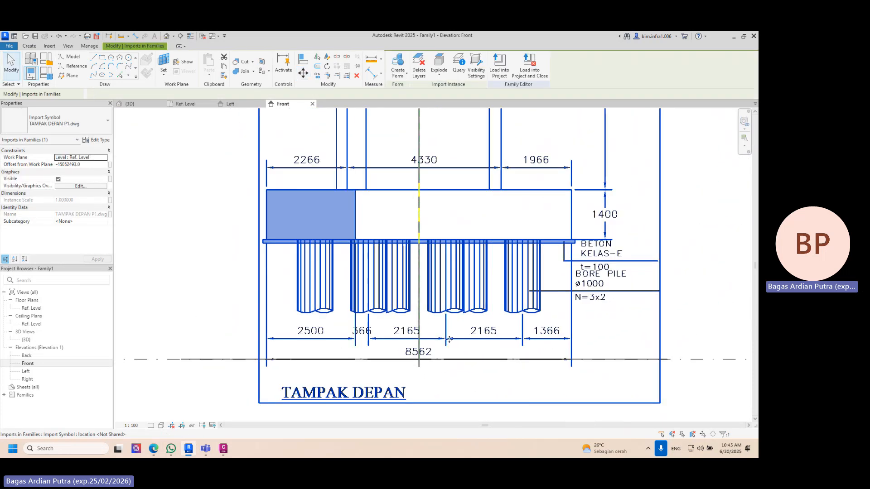
{"action": "scroll", "coordinate": [414, 363], "scroll_direction": "down", "scroll_amount": 3}
{"action": "left_click", "coordinate": [122, 106]}
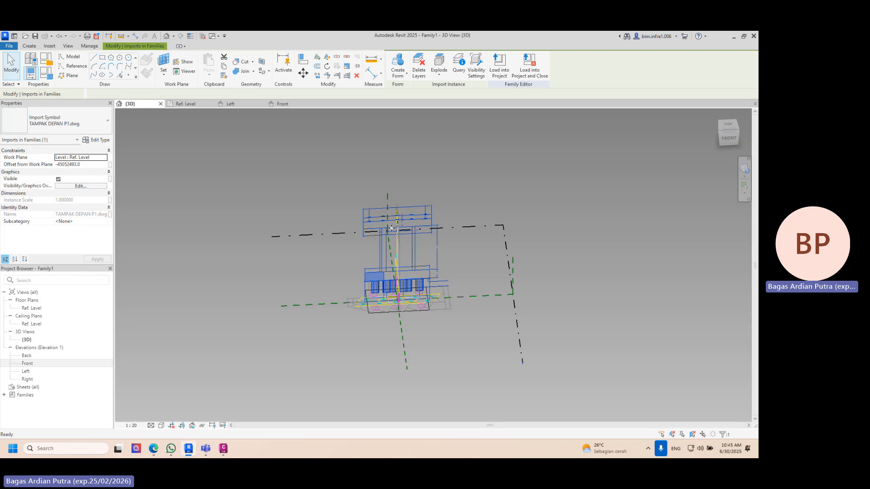
{"action": "middle_click_drag", "start_coordinate": [396, 291], "coordinate": [457, 290], "text": "shift"}
{"action": "key", "text": "Escape"}
{"action": "scroll", "coordinate": [423, 292], "scroll_direction": "up", "scroll_amount": 3}
{"action": "middle_click_drag", "start_coordinate": [433, 319], "coordinate": [325, 314], "text": "shift"}
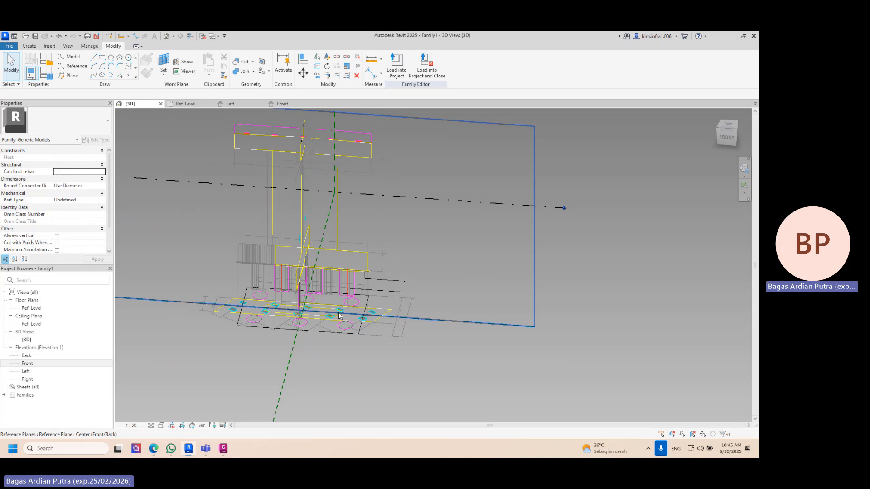
{"action": "middle_click_drag", "start_coordinate": [384, 309], "coordinate": [476, 297], "text": "shift"}
- Copy the Center (Left/Right) reference plane about 9200 mm to the left of the pier, working from the 3D view's top orientation
{"action": "left_click", "coordinate": [467, 282]}
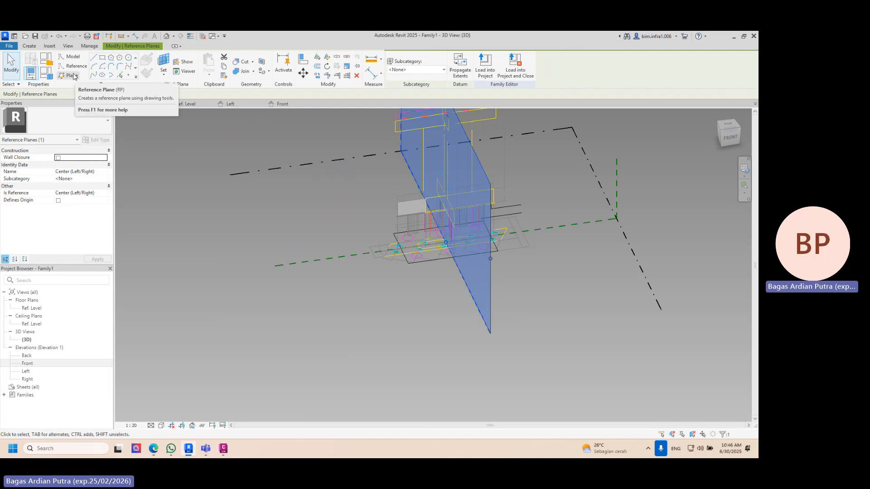
{"action": "left_click_drag", "start_coordinate": [730, 134], "coordinate": [724, 135]}
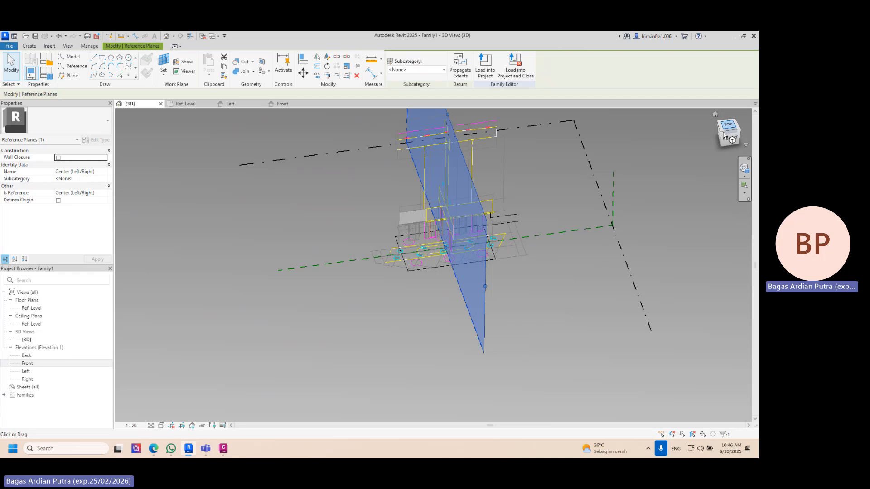
{"action": "left_click", "coordinate": [724, 129]}
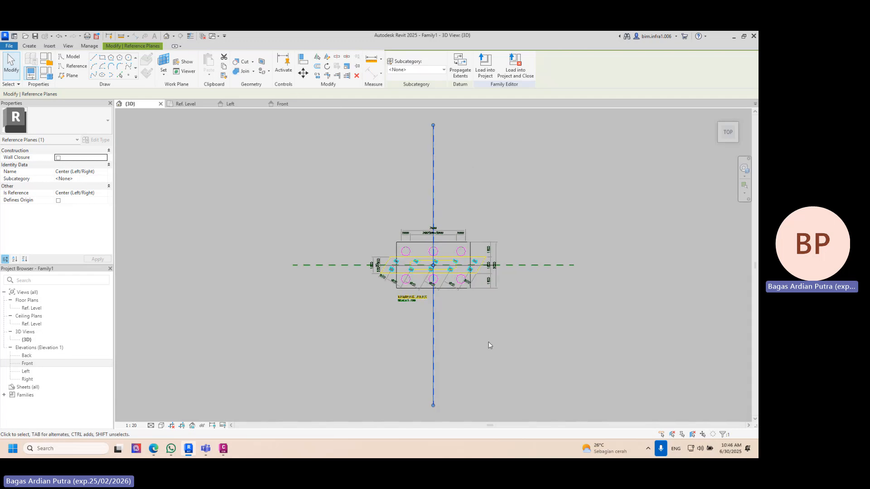
{"action": "middle_click_drag", "start_coordinate": [530, 332], "coordinate": [584, 272], "text": "shift"}
{"action": "left_click", "coordinate": [560, 313]}
{"action": "left_click", "coordinate": [359, 220]}
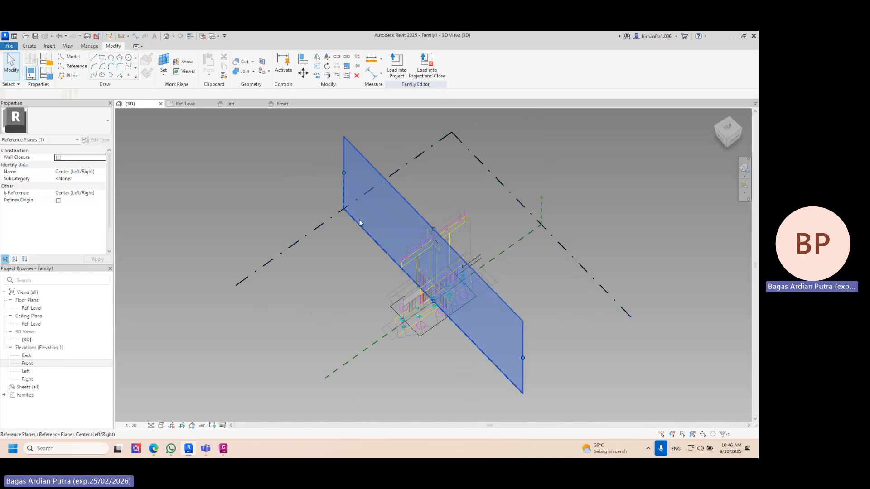
{"action": "left_click", "coordinate": [727, 129]}
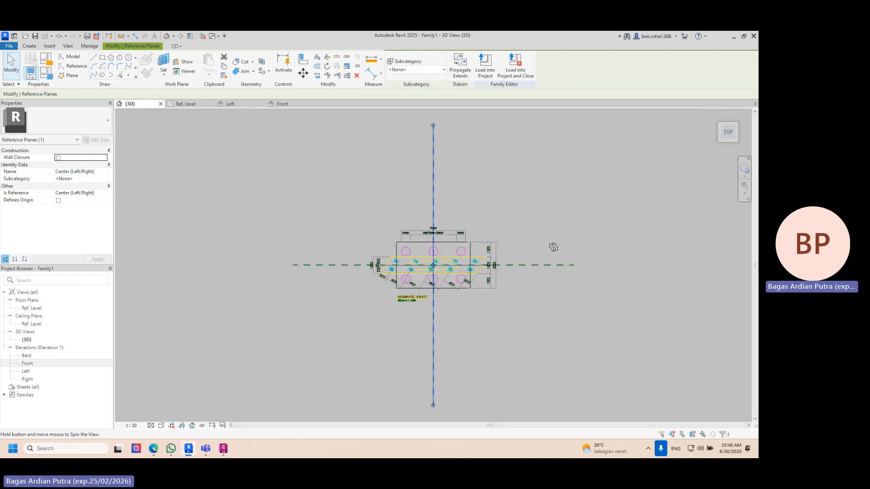
{"action": "middle_click_drag", "start_coordinate": [553, 248], "coordinate": [622, 125], "text": "shift"}
{"action": "left_click", "coordinate": [621, 124]}
{"action": "left_click", "coordinate": [339, 248]}
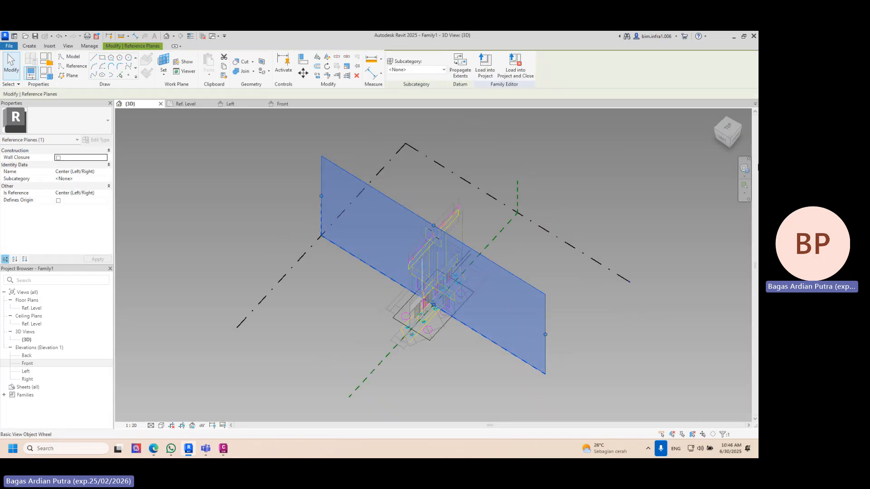
{"action": "left_click", "coordinate": [732, 130]}
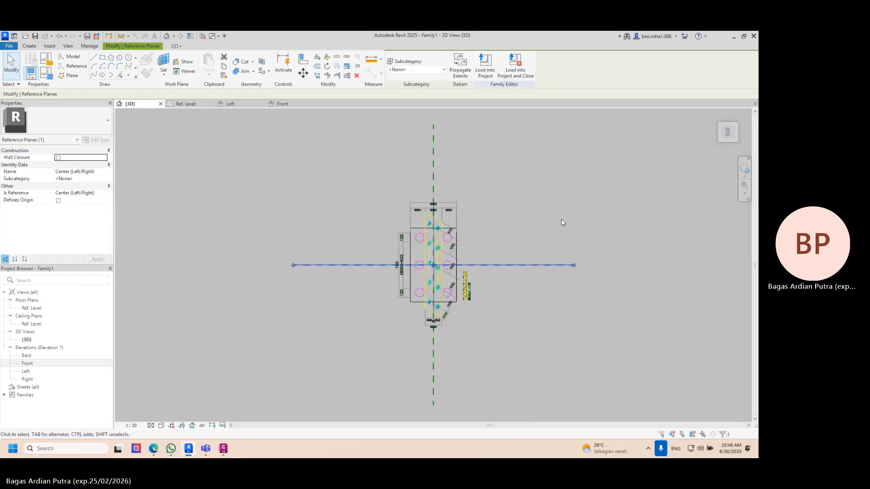
{"action": "left_click", "coordinate": [317, 75]}
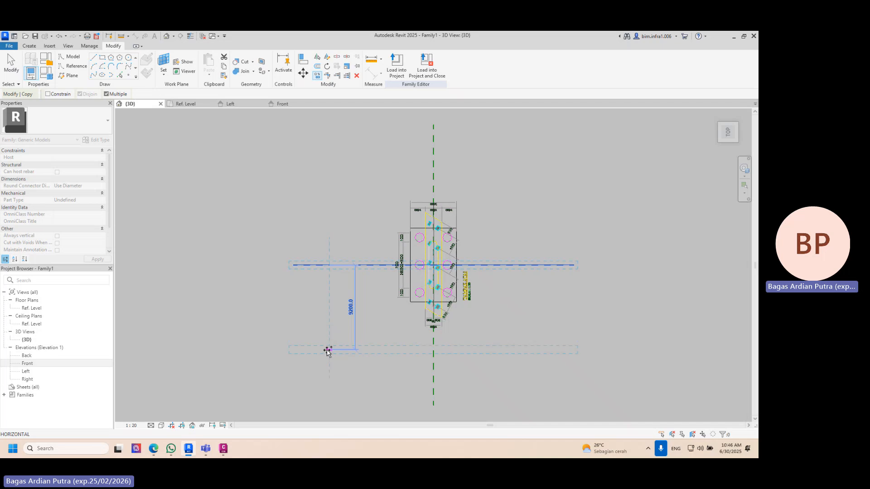
{"action": "left_click", "coordinate": [327, 350]}
{"action": "key", "text": "Escape"}
- Move the imported side view TAMPAK SAMPING P1.dwg from the Center (Left/Right) plane onto its copied reference plane and inspect it in 3D
{"action": "middle_click_drag", "start_coordinate": [332, 298], "coordinate": [252, 219], "text": "shift"}
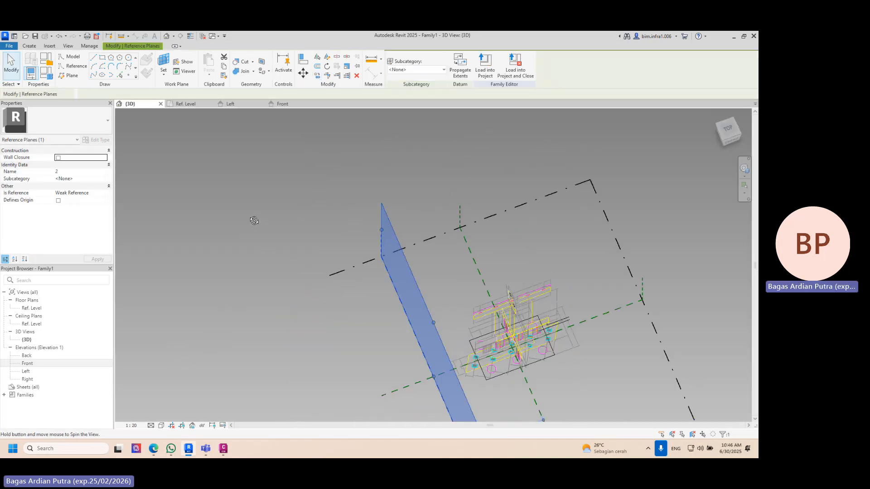
{"action": "scroll", "coordinate": [426, 338], "scroll_direction": "up", "scroll_amount": 3}
{"action": "middle_click_drag", "start_coordinate": [432, 340], "coordinate": [619, 249], "text": "shift"}
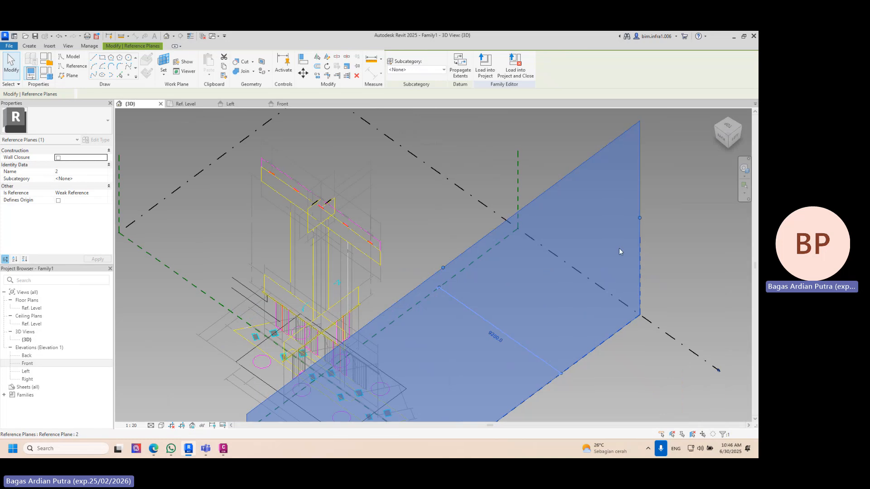
{"action": "key", "text": "Escape"}
{"action": "left_click", "coordinate": [311, 221]}
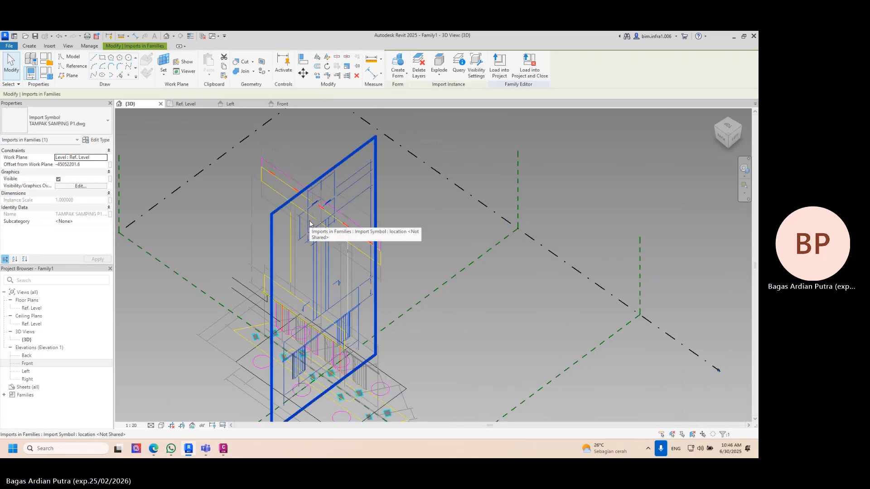
{"action": "left_click", "coordinate": [442, 231]}
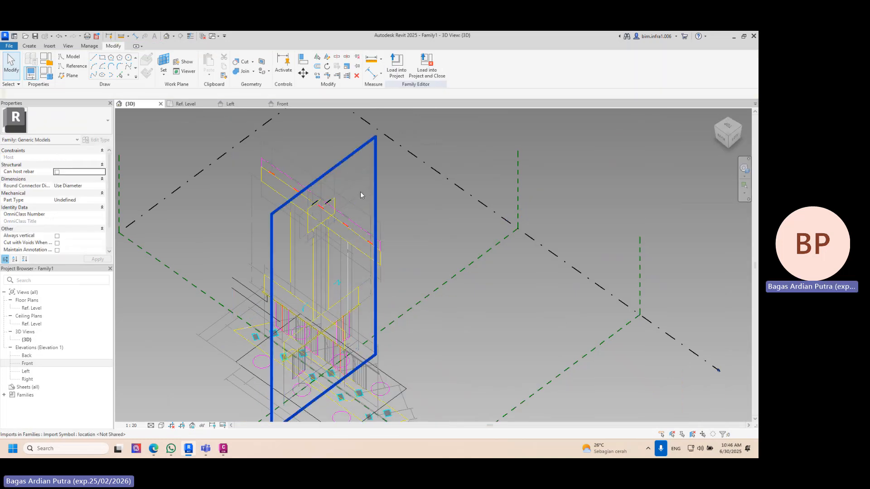
{"action": "left_click", "coordinate": [360, 192]}
{"action": "left_click", "coordinate": [734, 128]}
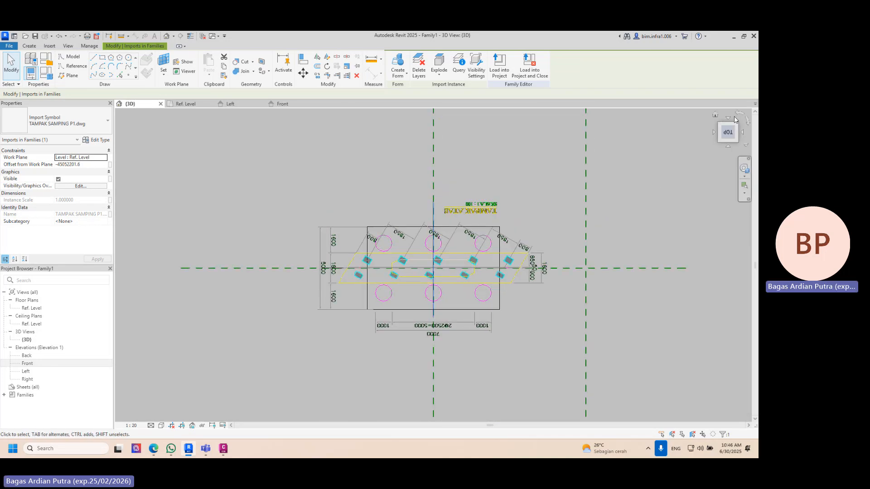
{"action": "middle_click_drag", "start_coordinate": [679, 195], "coordinate": [467, 209], "text": "shift"}
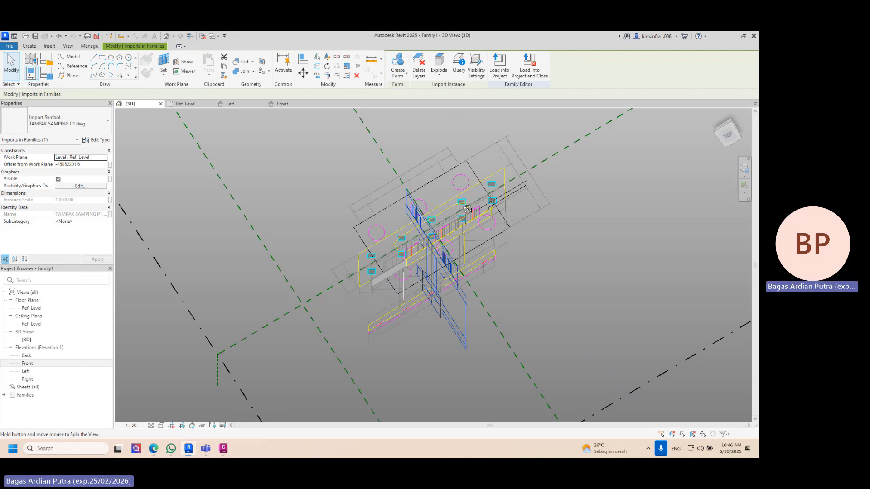
{"action": "left_click", "coordinate": [727, 135]}
{"action": "left_click", "coordinate": [303, 74]}
{"action": "left_click", "coordinate": [433, 221]}
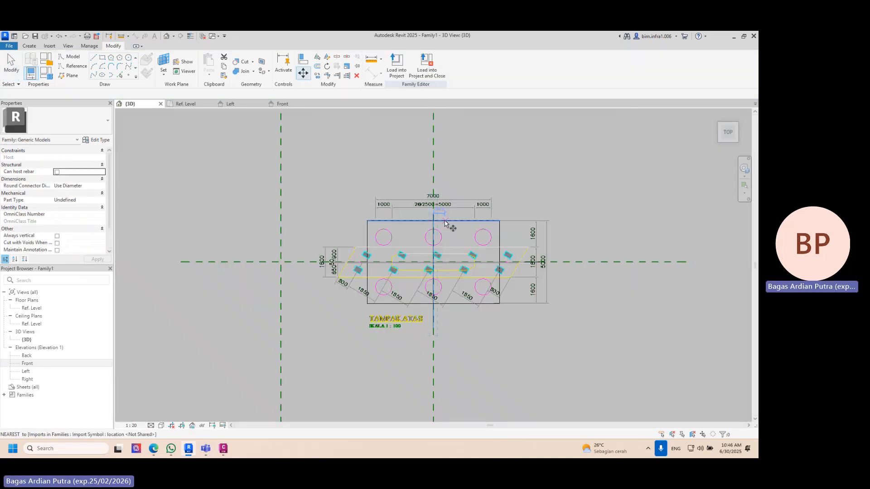
{"action": "left_click", "coordinate": [444, 223]}
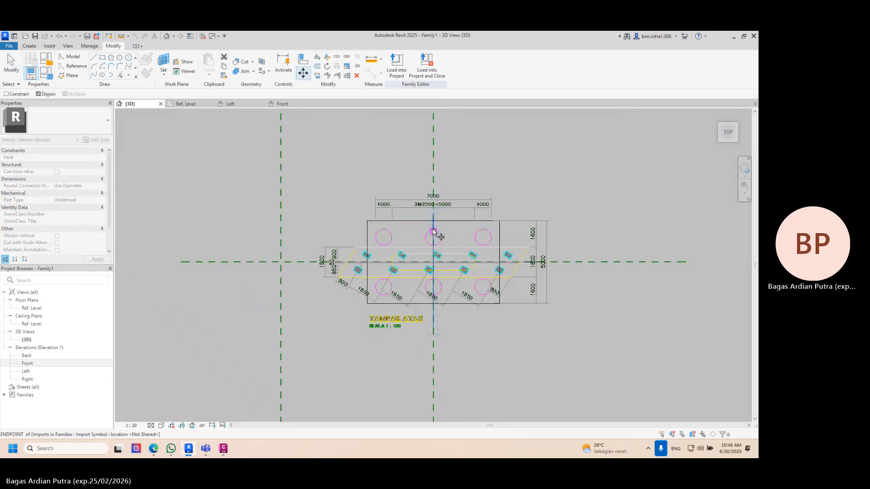
{"action": "left_click", "coordinate": [280, 231]}
{"action": "middle_click_drag", "start_coordinate": [335, 206], "coordinate": [474, 166], "text": "shift"}
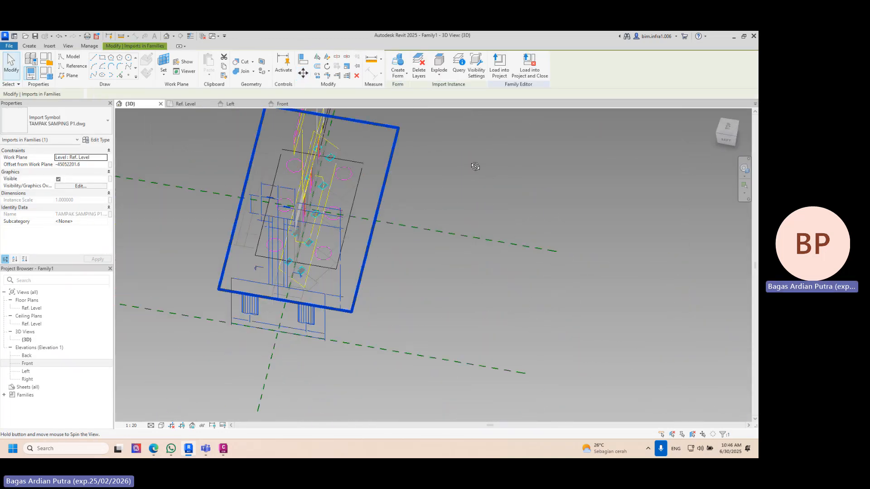
{"action": "left_click", "coordinate": [467, 176]}
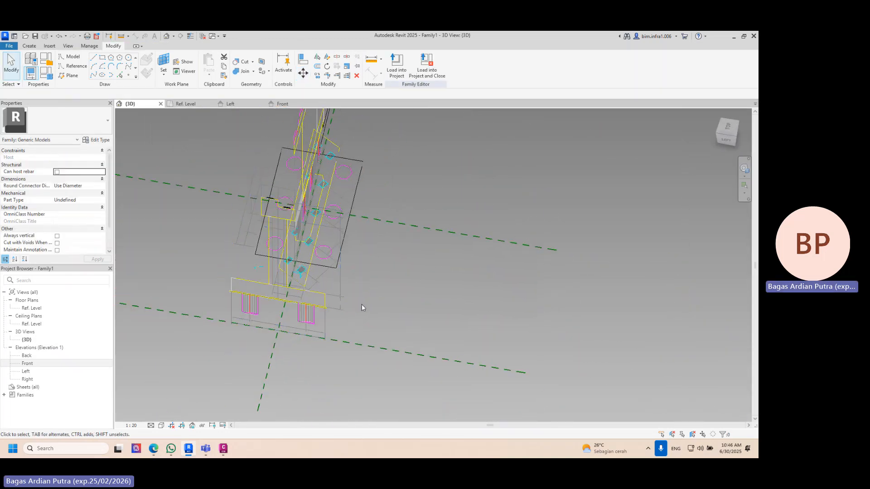
- Copy the Center (Front/Back) reference plane about 8900 mm behind the pier, working from the top orientation
{"action": "left_click", "coordinate": [268, 358]}
{"action": "left_click", "coordinate": [733, 132]}
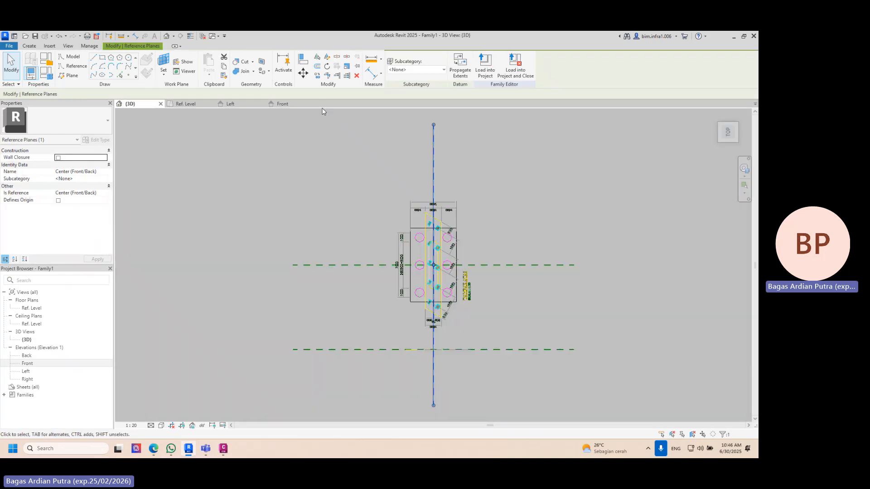
{"action": "left_click", "coordinate": [316, 75]}
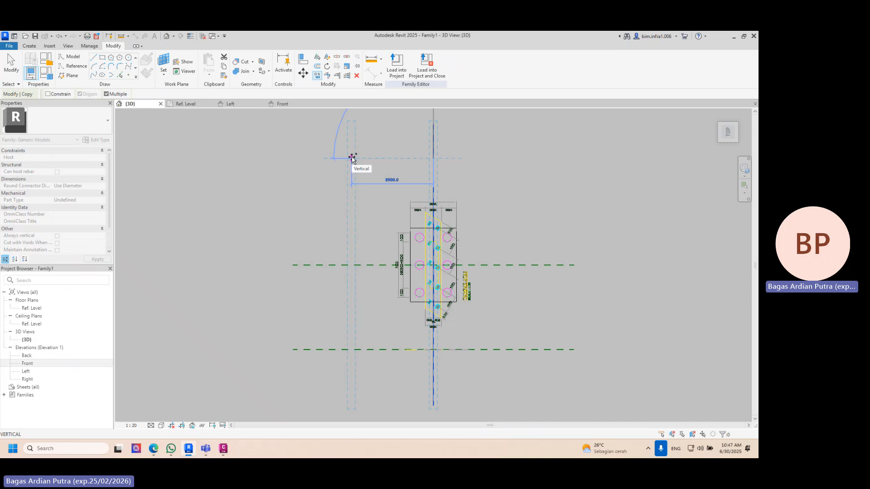
{"action": "left_click", "coordinate": [353, 159]}
{"action": "key", "text": "Escape"}
{"action": "key", "text": "Escape"}
- Move the imported front view TAMPAK DEPAN P1.dwg from the Center (Front/Back) plane onto the copied reference plane behind the pier
{"action": "middle_click_drag", "start_coordinate": [414, 276], "coordinate": [441, 181], "text": "shift"}
{"action": "left_click", "coordinate": [434, 229]}
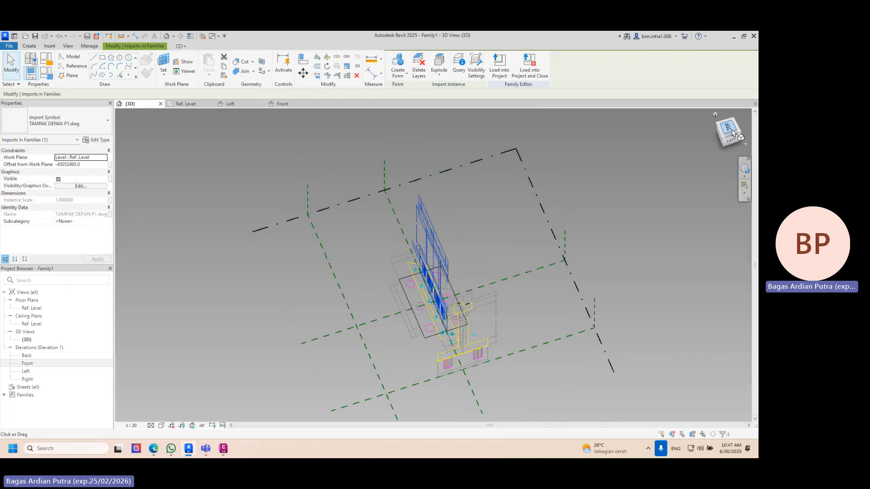
{"action": "left_click", "coordinate": [732, 131]}
{"action": "left_click", "coordinate": [303, 73]}
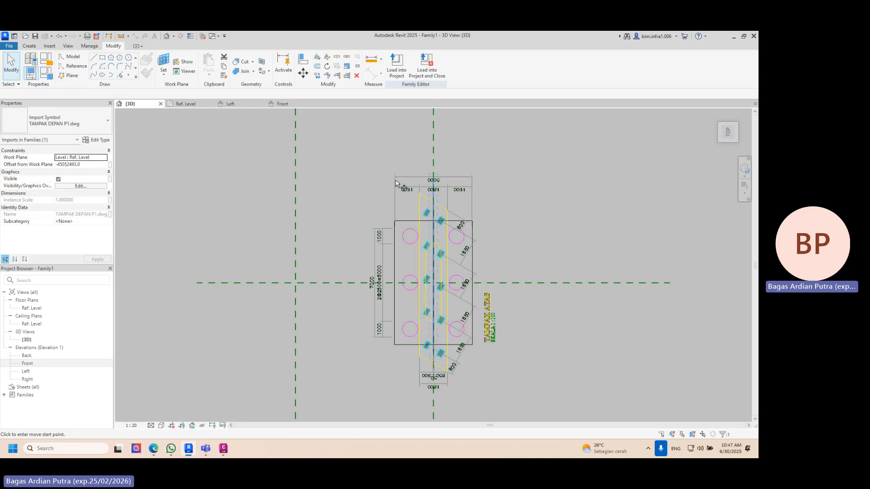
{"action": "left_click", "coordinate": [433, 222]}
{"action": "left_click", "coordinate": [296, 222]}
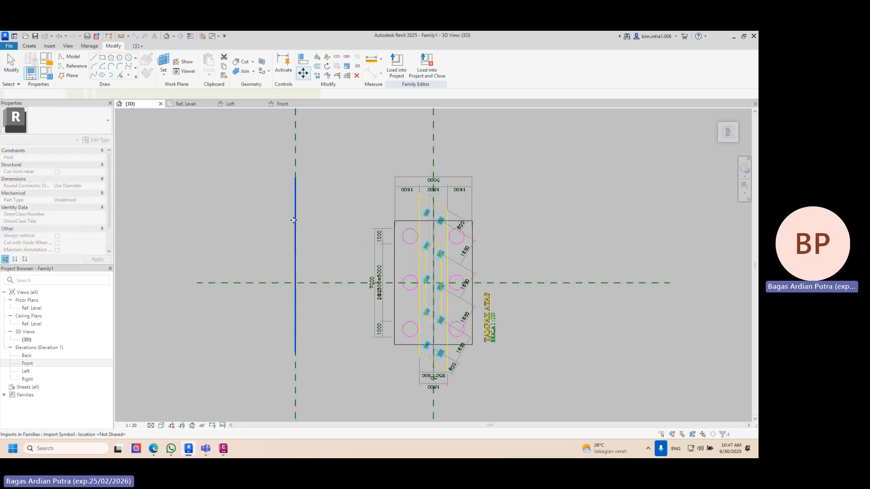
- Inspect how the imported top, side and front drawings sit around the pier in 3D
{"action": "middle_click_drag", "start_coordinate": [296, 220], "coordinate": [543, 317], "text": "shift"}
{"action": "left_click", "coordinate": [617, 210]}
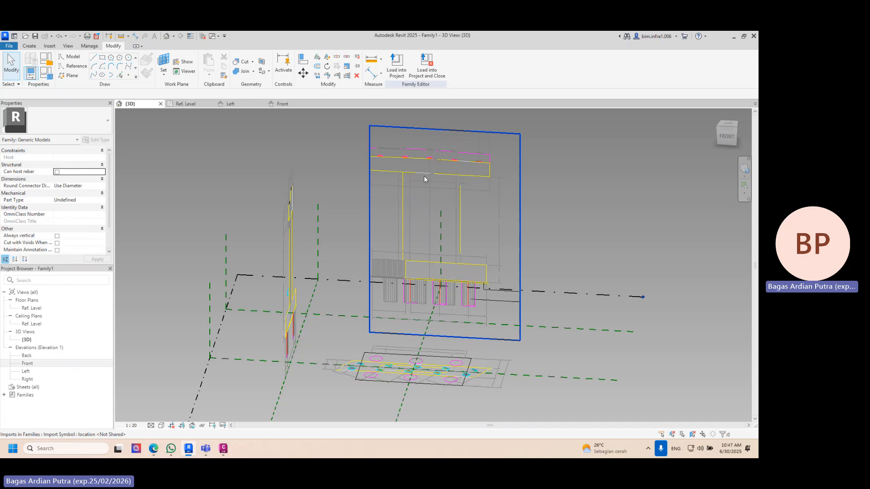
{"action": "middle_click_drag", "start_coordinate": [424, 179], "coordinate": [426, 306], "text": "shift"}
{"action": "scroll", "coordinate": [363, 373], "scroll_direction": "up", "scroll_amount": 3}
{"action": "middle_click_drag", "start_coordinate": [384, 265], "coordinate": [393, 215]}
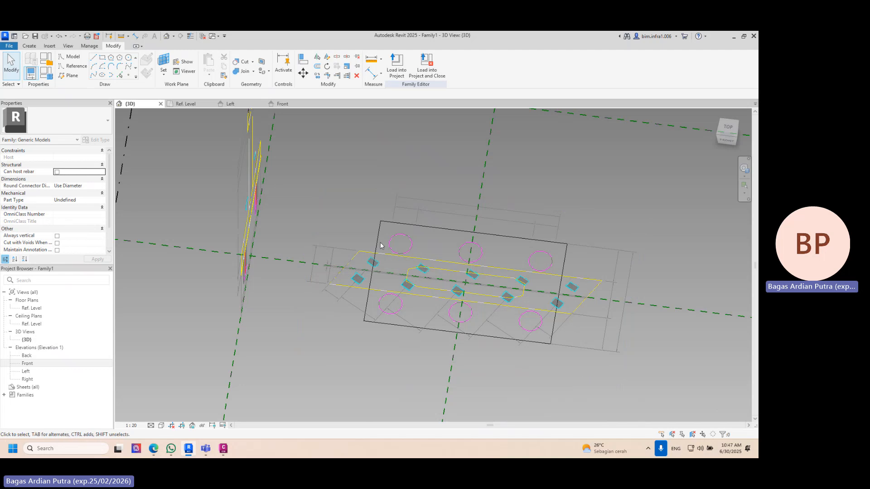
{"action": "scroll", "coordinate": [381, 245], "scroll_direction": "down", "scroll_amount": 3}
{"action": "middle_click_drag", "start_coordinate": [382, 246], "coordinate": [405, 333]}
{"action": "scroll", "coordinate": [414, 335], "scroll_direction": "down", "scroll_amount": 1}
{"action": "scroll", "coordinate": [405, 350], "scroll_direction": "up", "scroll_amount": 1}
{"action": "scroll", "coordinate": [404, 350], "scroll_direction": "up", "scroll_amount": 1}
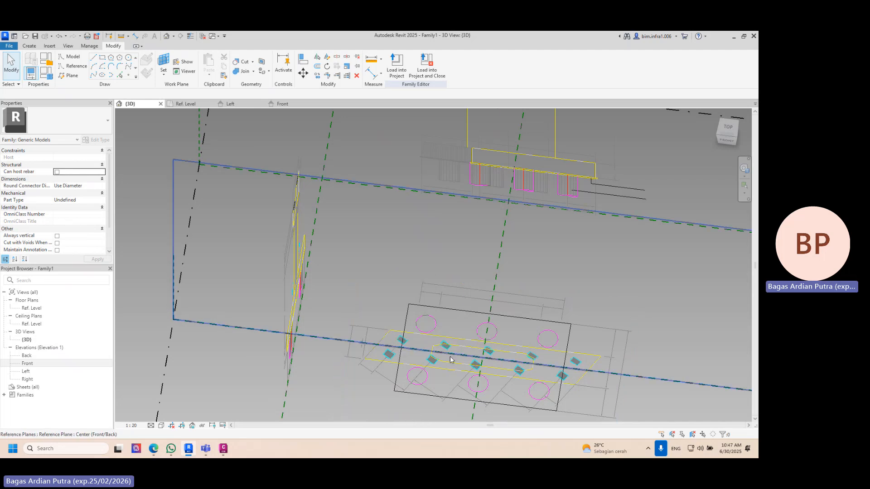
{"action": "middle_click_drag", "start_coordinate": [558, 394], "coordinate": [262, 159], "text": "shift"}
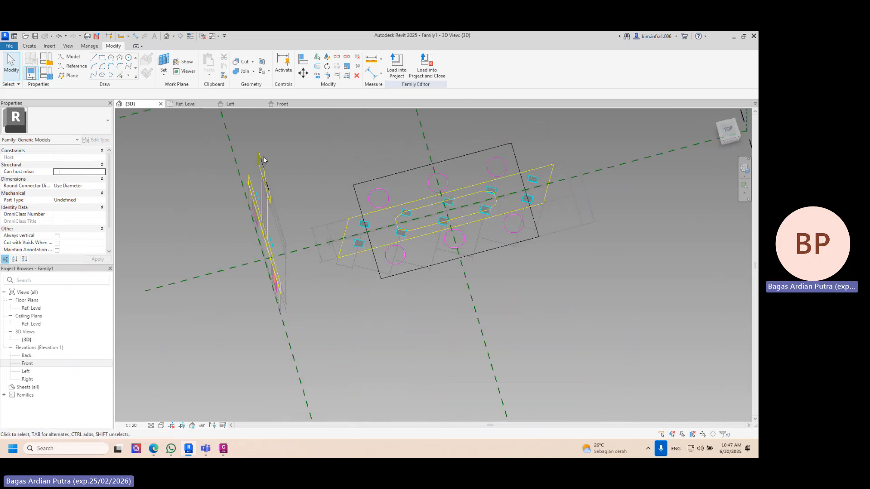
{"action": "scroll", "coordinate": [380, 241], "scroll_direction": "up", "scroll_amount": 3}
{"action": "key", "text": "l"}
{"action": "key", "text": "i"}
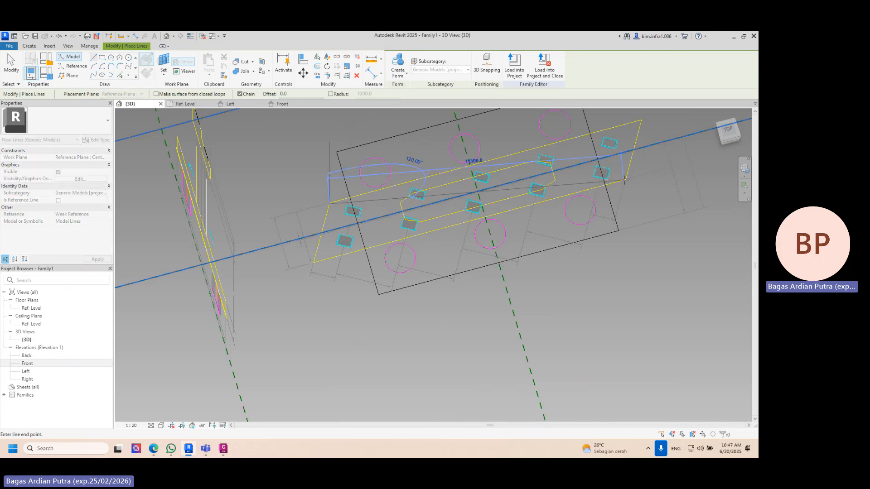
{"action": "key", "text": "Escape"}
- Examine the pile cap in the front drawing and compare it with the source drawing 00.DRAWING JOP STA 29+786.dwg in Civil 3D
{"action": "middle_click_drag", "start_coordinate": [625, 181], "coordinate": [570, 357], "text": "shift"}
{"action": "scroll", "coordinate": [413, 328], "scroll_direction": "up", "scroll_amount": 5}
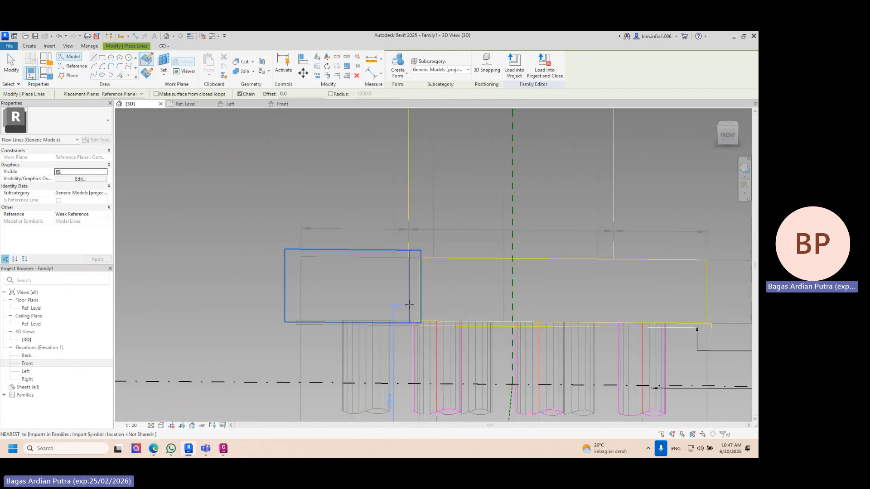
{"action": "middle_click_drag", "start_coordinate": [404, 299], "coordinate": [425, 310], "text": "shift"}
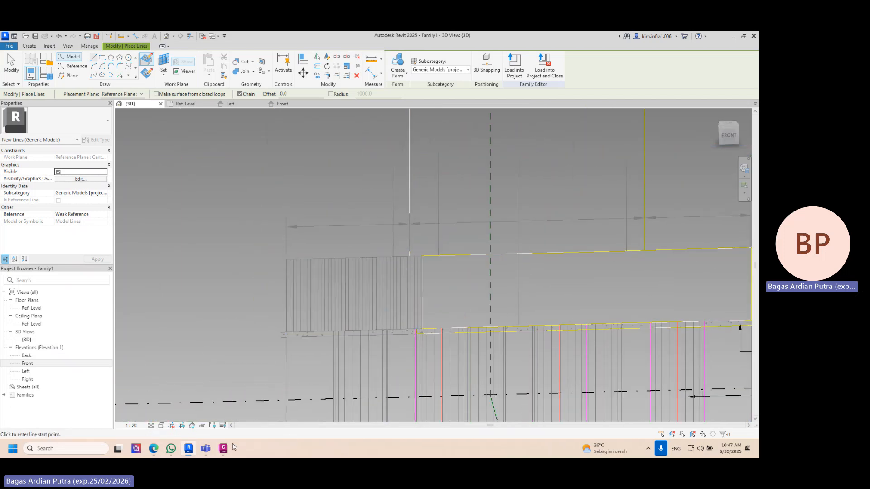
{"action": "left_click", "coordinate": [207, 449]}
{"action": "left_click", "coordinate": [223, 449]}
{"action": "scroll", "coordinate": [282, 301], "scroll_direction": "up", "scroll_amount": 5}
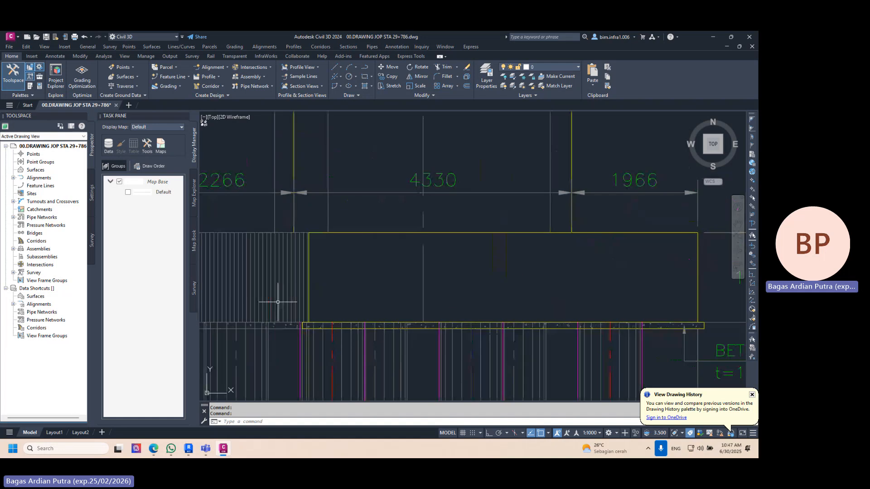
{"action": "middle_click_drag", "start_coordinate": [282, 300], "coordinate": [445, 302]}
{"action": "scroll", "coordinate": [445, 302], "scroll_direction": "down", "scroll_amount": 3}
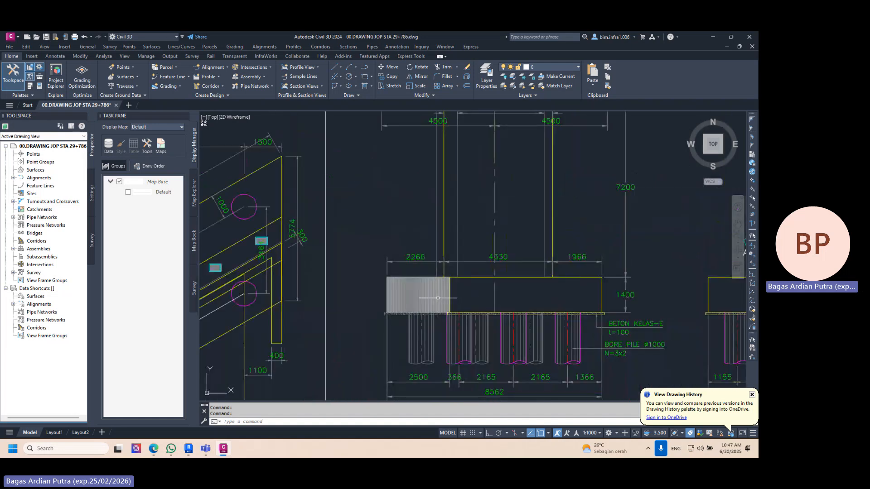
{"action": "scroll", "coordinate": [446, 296], "scroll_direction": "down", "scroll_amount": 3}
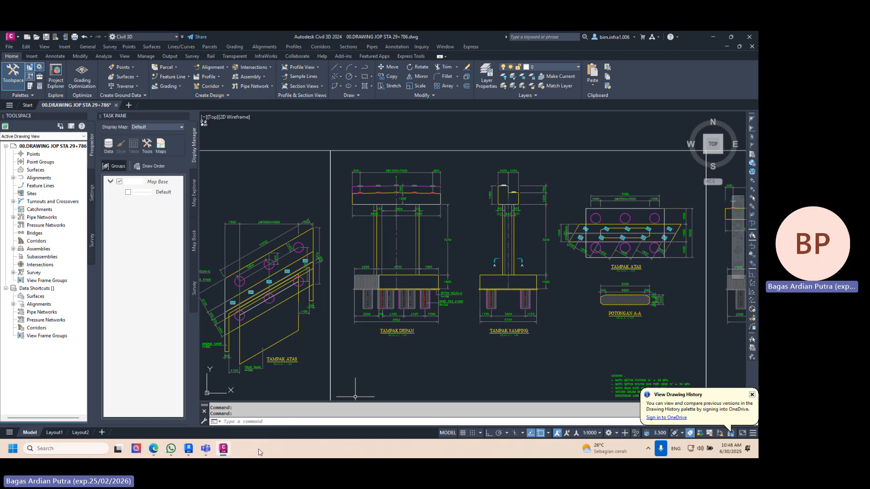
- Switch back to Revit and compare the pier head in the front drawing with its outline in the top drawing
{"action": "left_click", "coordinate": [226, 453]}
{"action": "scroll", "coordinate": [422, 298], "scroll_direction": "down", "scroll_amount": 3}
{"action": "middle_click_drag", "start_coordinate": [411, 299], "coordinate": [463, 359], "text": "shift"}
{"action": "middle_click_drag", "start_coordinate": [422, 181], "coordinate": [417, 176], "text": "shift"}
{"action": "scroll", "coordinate": [415, 175], "scroll_direction": "up", "scroll_amount": 6}
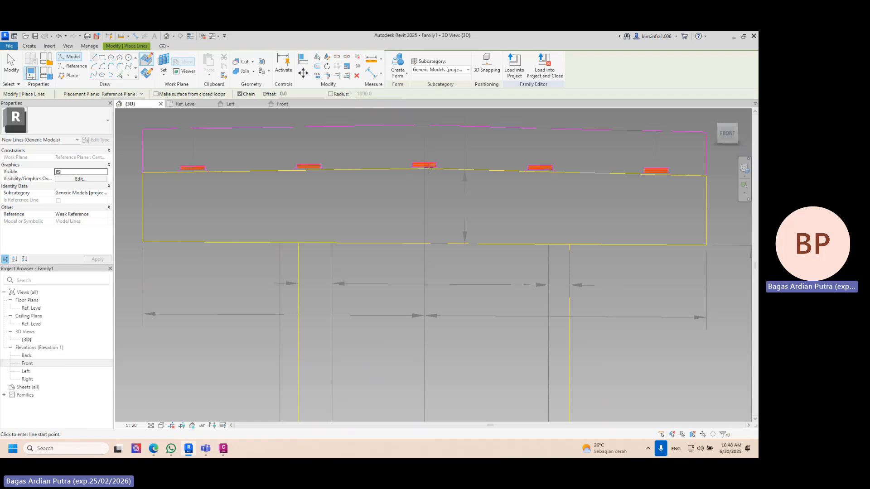
{"action": "scroll", "coordinate": [657, 223], "scroll_direction": "down", "scroll_amount": 1}
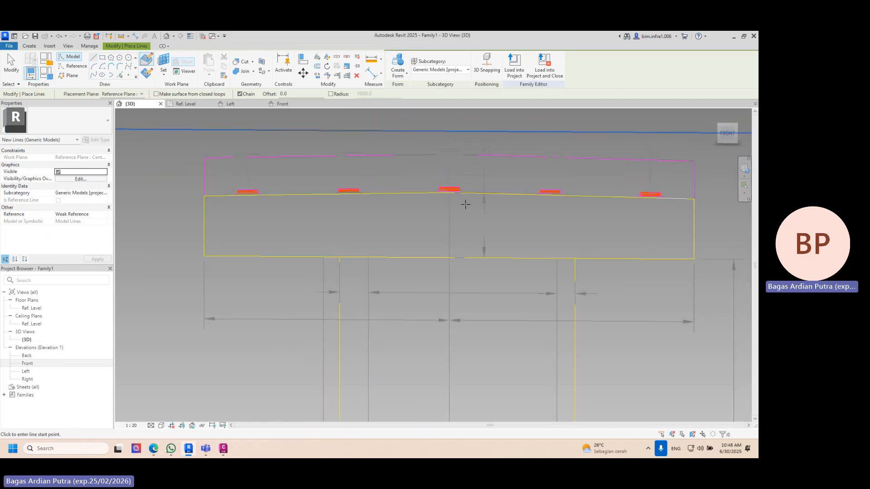
{"action": "middle_click_drag", "start_coordinate": [452, 227], "coordinate": [323, 381], "text": "shift"}
{"action": "scroll", "coordinate": [426, 241], "scroll_direction": "down", "scroll_amount": 5}
{"action": "scroll", "coordinate": [347, 343], "scroll_direction": "up", "scroll_amount": 5}
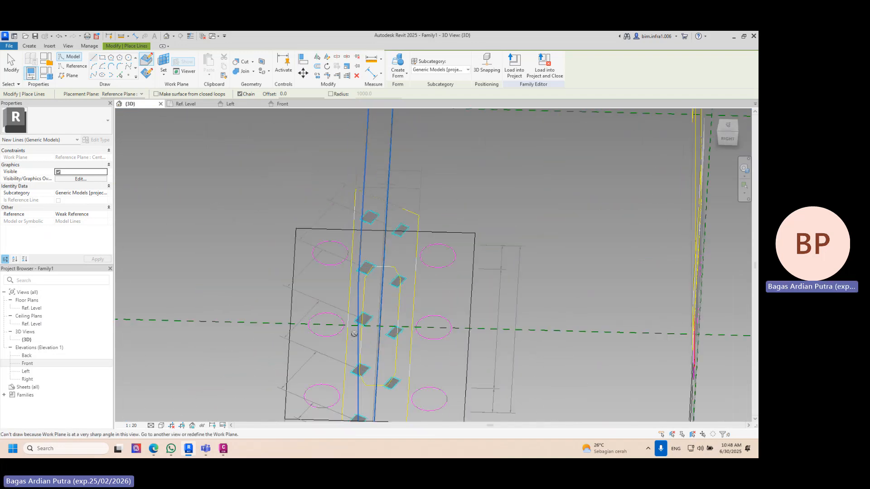
{"action": "key", "text": "Escape"}
{"action": "scroll", "coordinate": [373, 311], "scroll_direction": "up", "scroll_amount": 2}
{"action": "middle_click_drag", "start_coordinate": [387, 310], "coordinate": [485, 381], "text": "shift"}
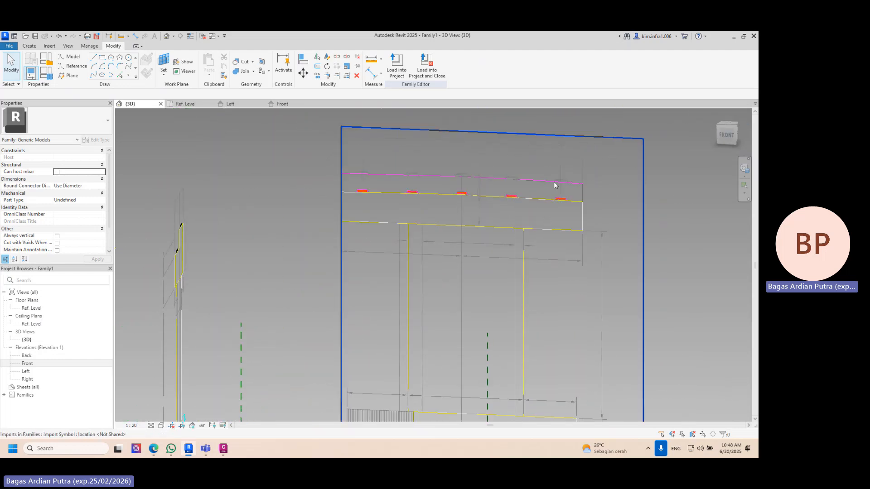
{"action": "middle_click_drag", "start_coordinate": [555, 214], "coordinate": [445, 237], "text": "shift"}
{"action": "scroll", "coordinate": [429, 336], "scroll_direction": "up", "scroll_amount": 5}
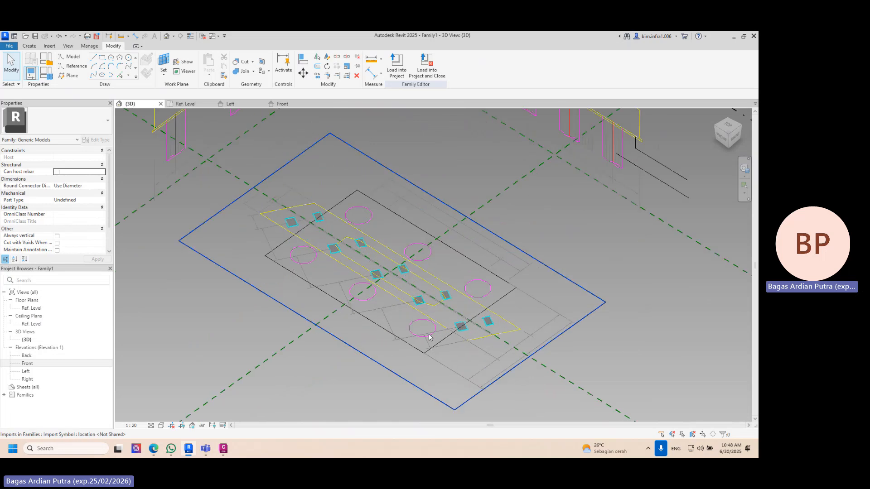
{"action": "middle_click_drag", "start_coordinate": [429, 334], "coordinate": [389, 231], "text": "shift"}
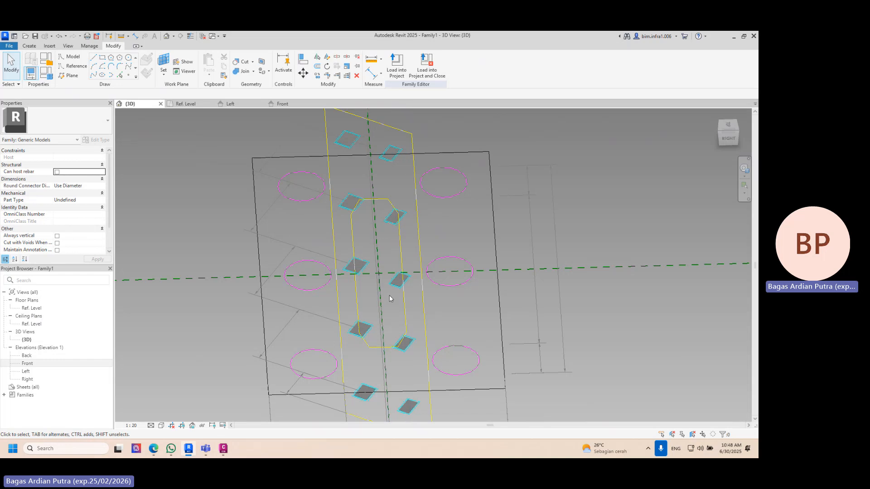
{"action": "middle_click_drag", "start_coordinate": [389, 294], "coordinate": [424, 317], "text": "shift"}
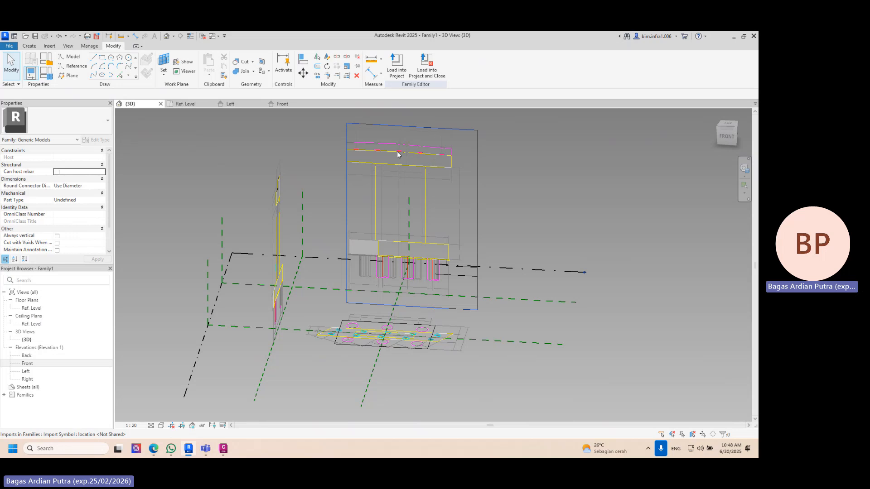
{"action": "middle_click_drag", "start_coordinate": [400, 196], "coordinate": [392, 194], "text": "shift"}
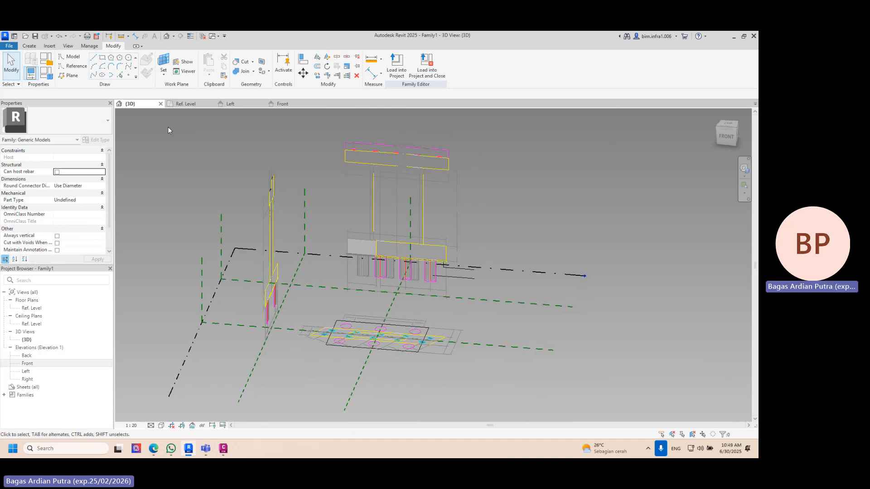
- Set the Center (Front/Back) reference plane as the active work plane
{"action": "left_click", "coordinate": [168, 66]}
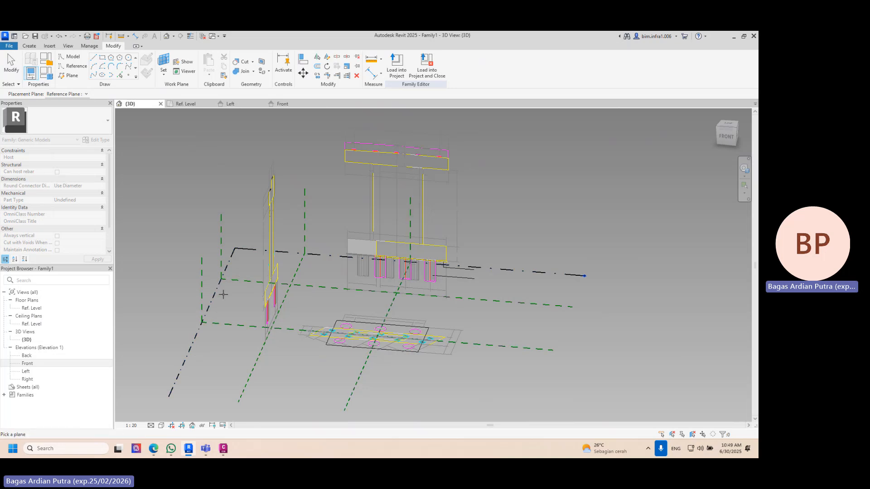
{"action": "left_click", "coordinate": [200, 261]}
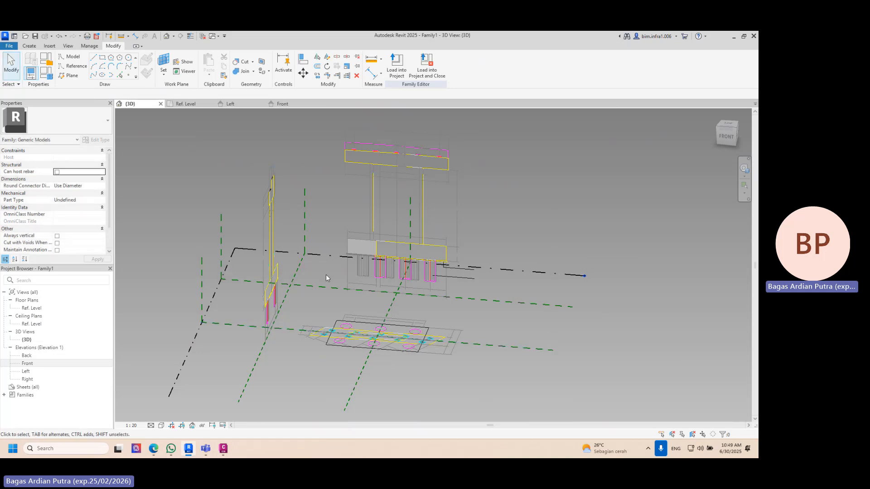
{"action": "middle_click_drag", "start_coordinate": [325, 274], "coordinate": [271, 289], "text": "shift"}
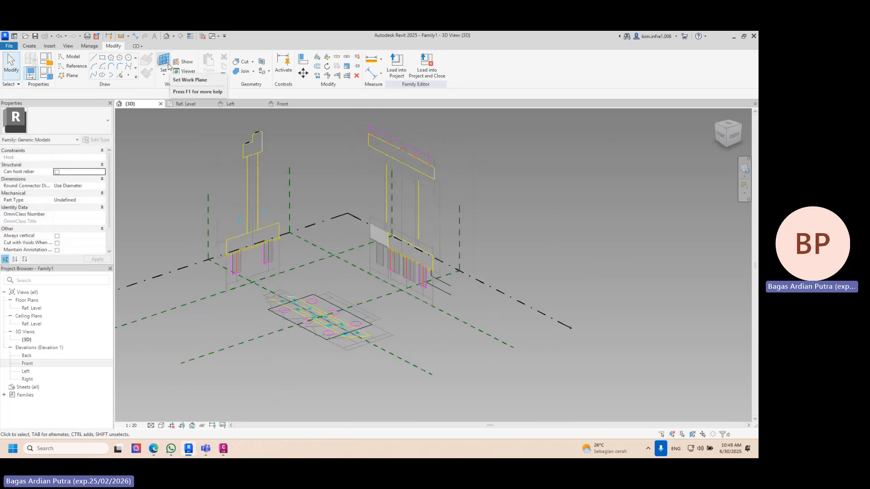
{"action": "left_click", "coordinate": [164, 72]}
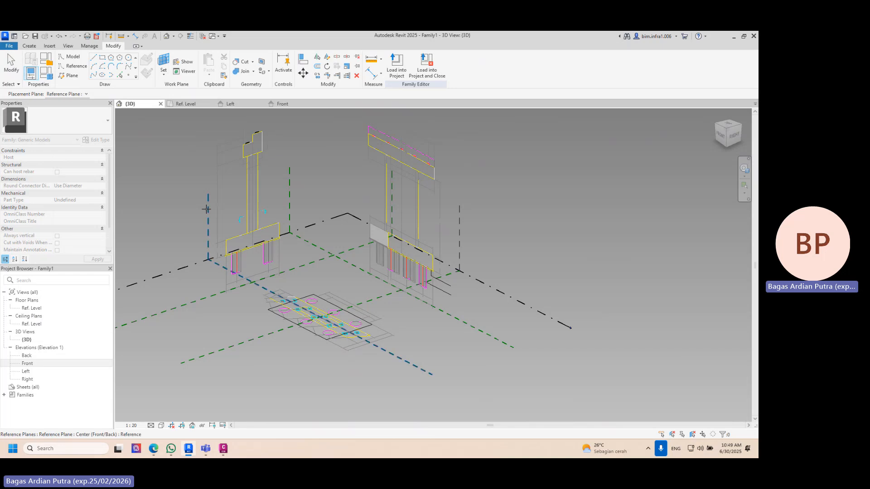
{"action": "left_click", "coordinate": [206, 209]}
- Trace the pier head outline of the front drawing as a chain of model lines on the work plane, using Pick Lines
{"action": "middle_click_drag", "start_coordinate": [278, 246], "coordinate": [148, 127], "text": "shift"}
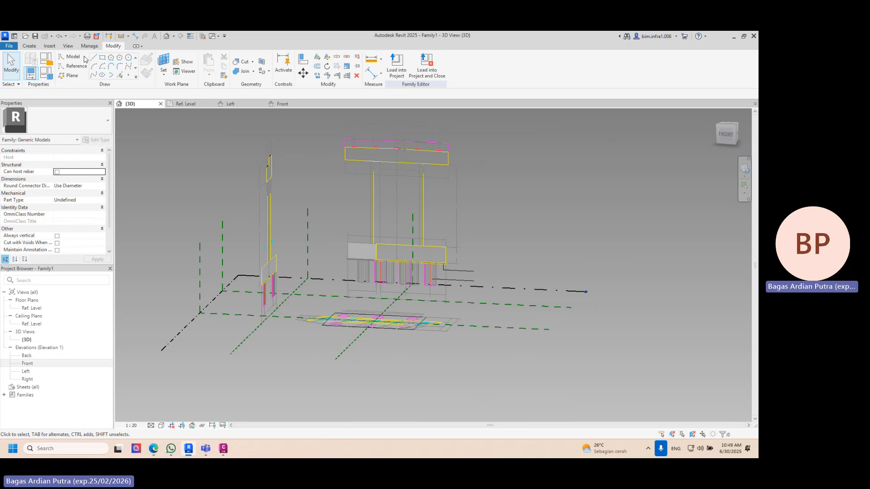
{"action": "left_click", "coordinate": [69, 57]}
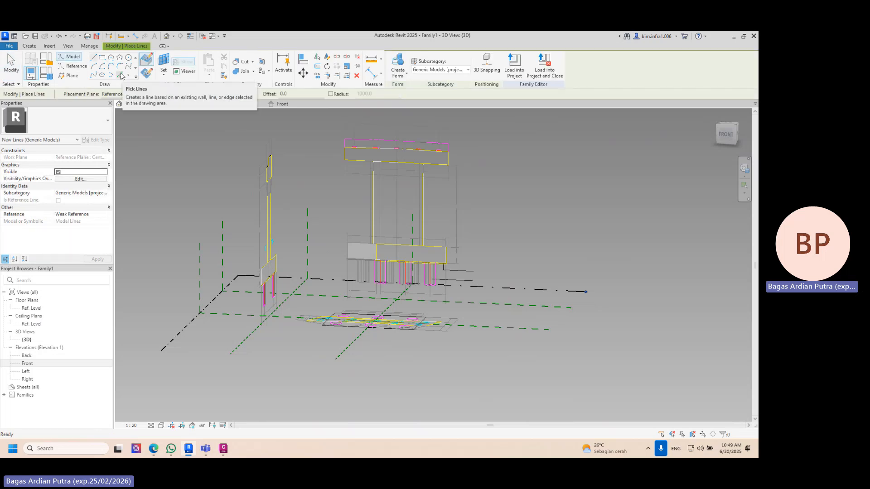
{"action": "left_click", "coordinate": [121, 76]}
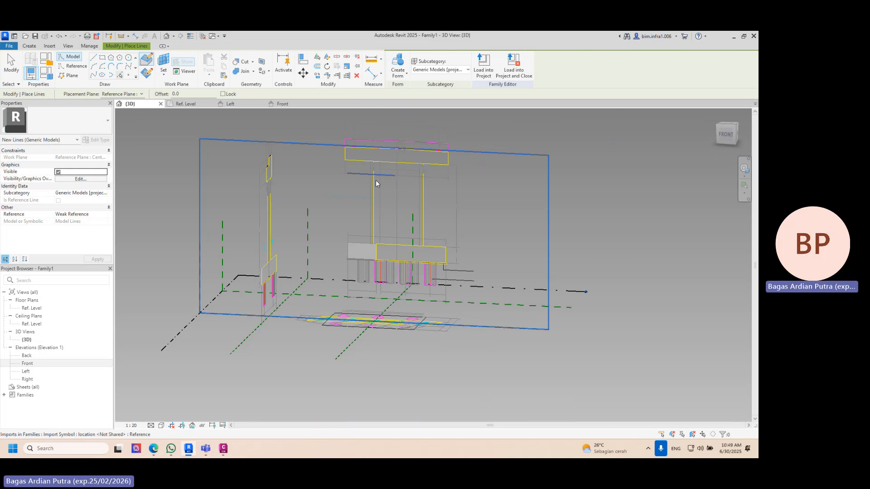
{"action": "scroll", "coordinate": [460, 159], "scroll_direction": "up", "scroll_amount": 2}
{"action": "middle_click_drag", "start_coordinate": [463, 217], "coordinate": [435, 289]}
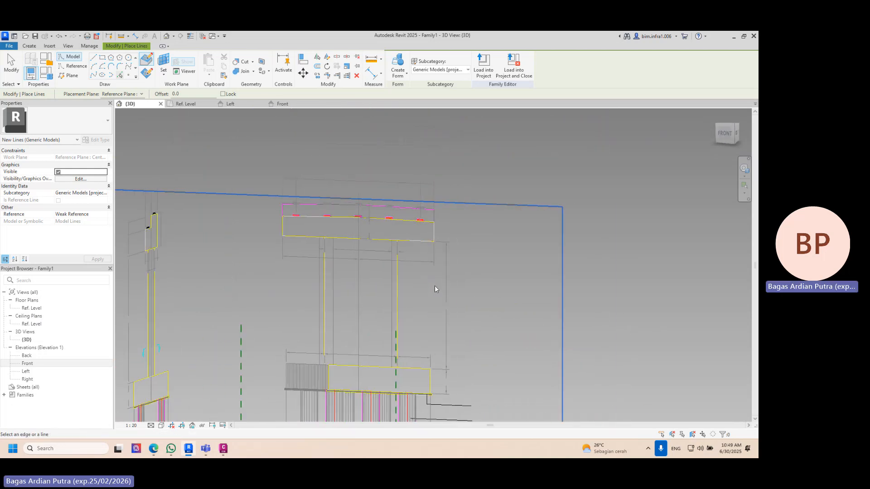
{"action": "key", "text": "Tab"}
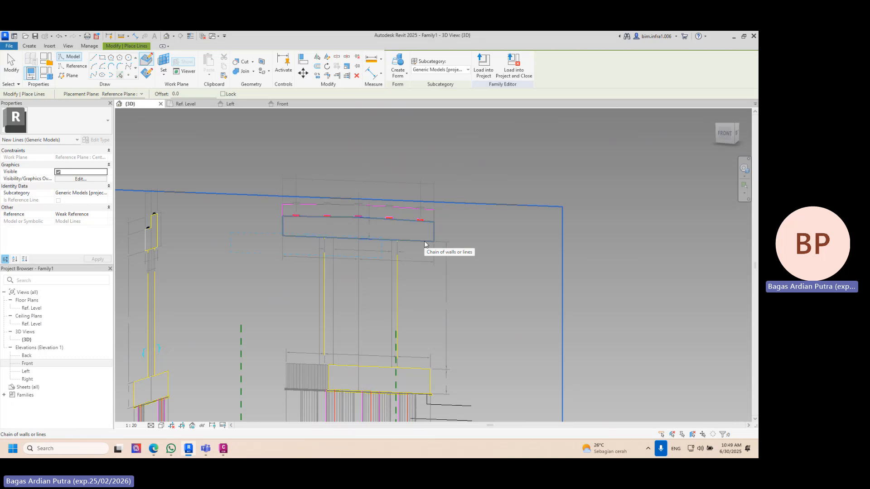
{"action": "key", "text": "Tab"}
{"action": "left_click", "coordinate": [424, 241]}
- Create a solid form from the traced pier head outline, working from the 3D view's top orientation
{"action": "middle_click_drag", "start_coordinate": [423, 241], "coordinate": [341, 234], "text": "shift"}
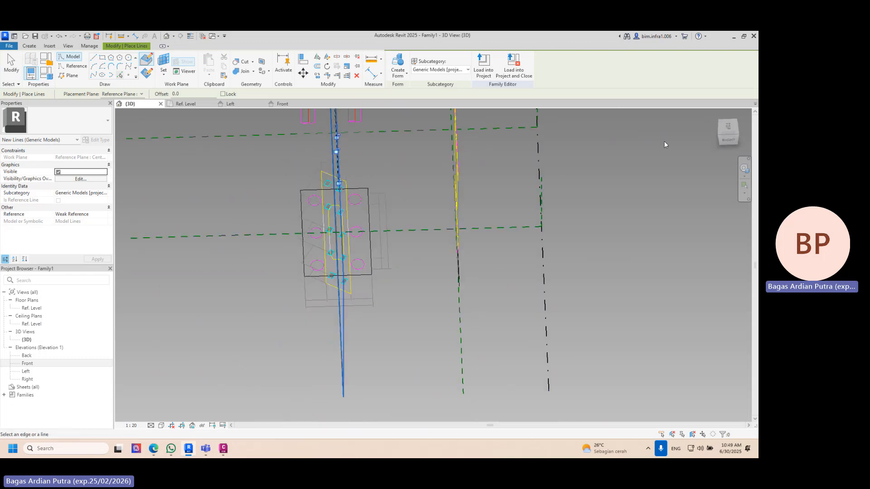
{"action": "left_click", "coordinate": [727, 127]}
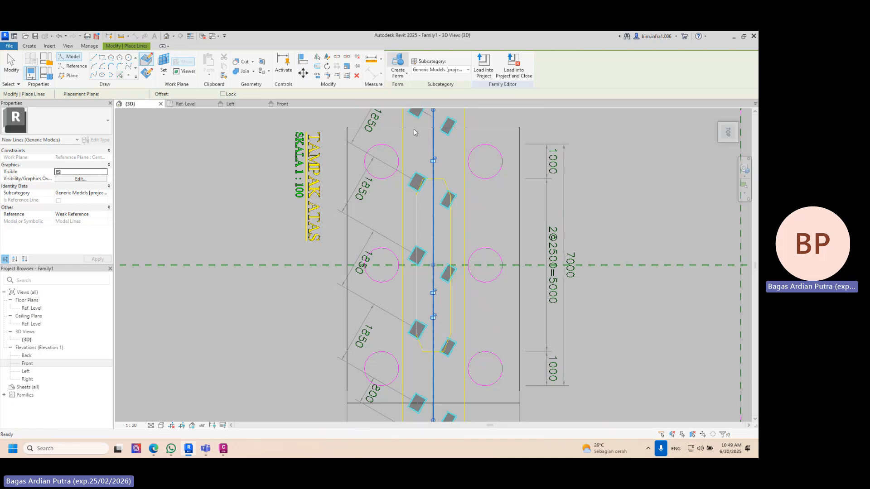
{"action": "left_click_drag", "start_coordinate": [553, 265], "coordinate": [494, 249]}
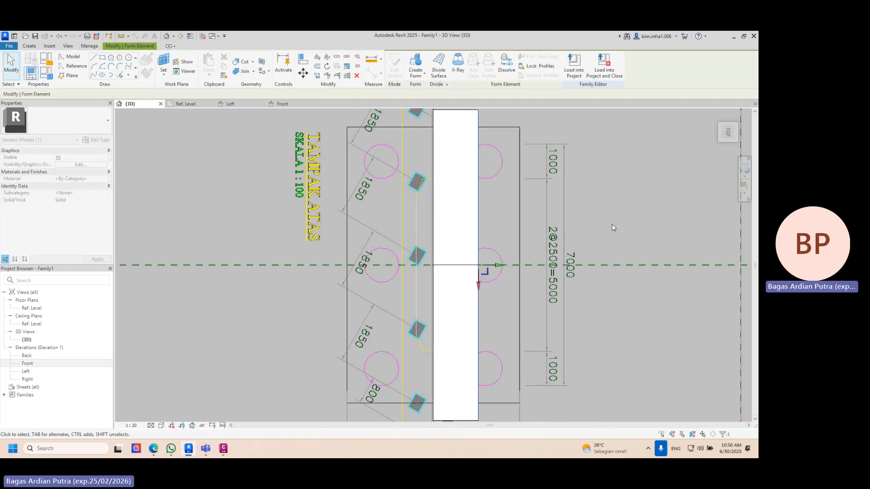
{"action": "left_click", "coordinate": [612, 227]}
- Adjust the pier head form's side face to the pier head edge in the top drawing, making the form 900 mm thick
{"action": "middle_click_drag", "start_coordinate": [612, 227], "coordinate": [528, 192], "text": "shift"}
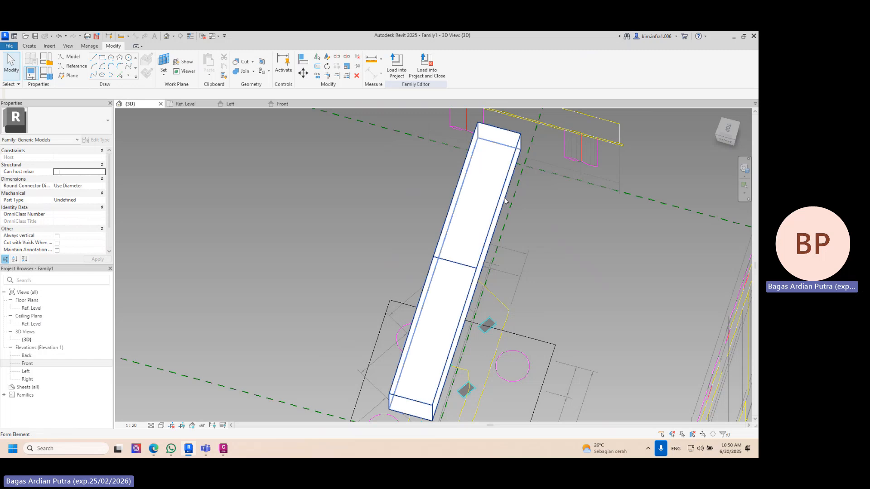
{"action": "left_click", "coordinate": [485, 281]}
{"action": "middle_click_drag", "start_coordinate": [510, 282], "coordinate": [607, 266], "text": "shift"}
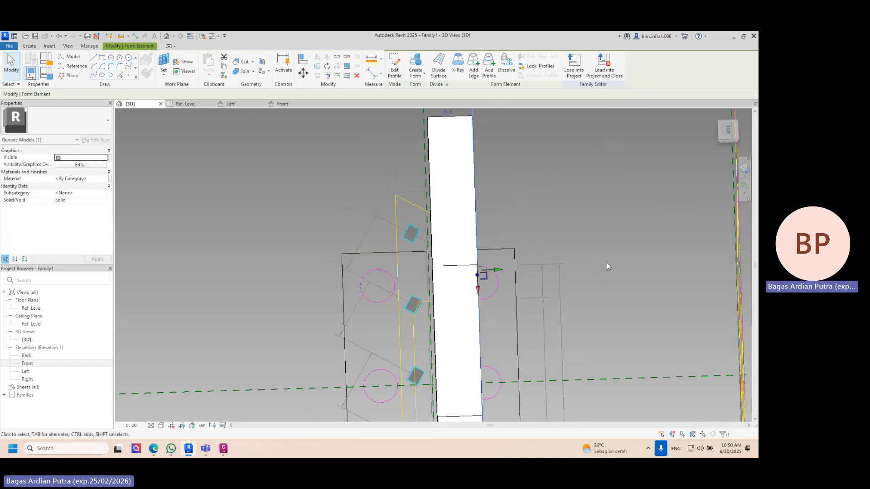
{"action": "left_click", "coordinate": [732, 131]}
{"action": "left_click_drag", "start_coordinate": [475, 267], "coordinate": [454, 274]}
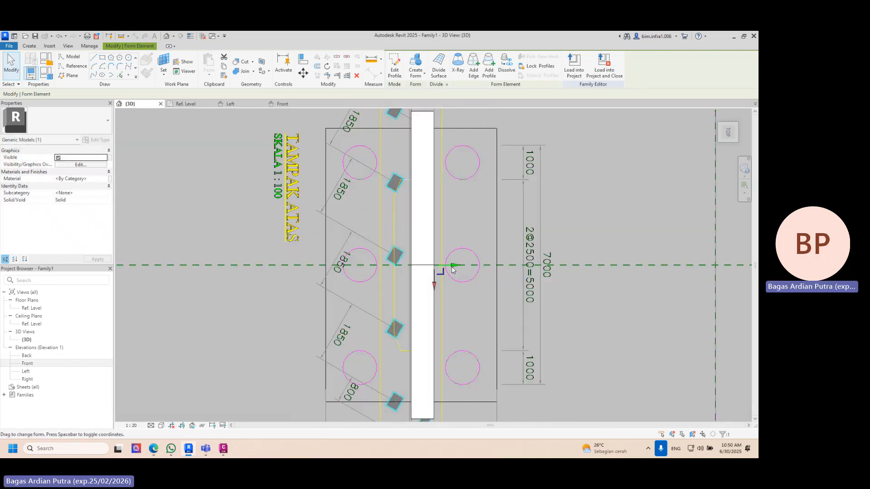
{"action": "scroll", "coordinate": [449, 268], "scroll_direction": "up", "scroll_amount": 6}
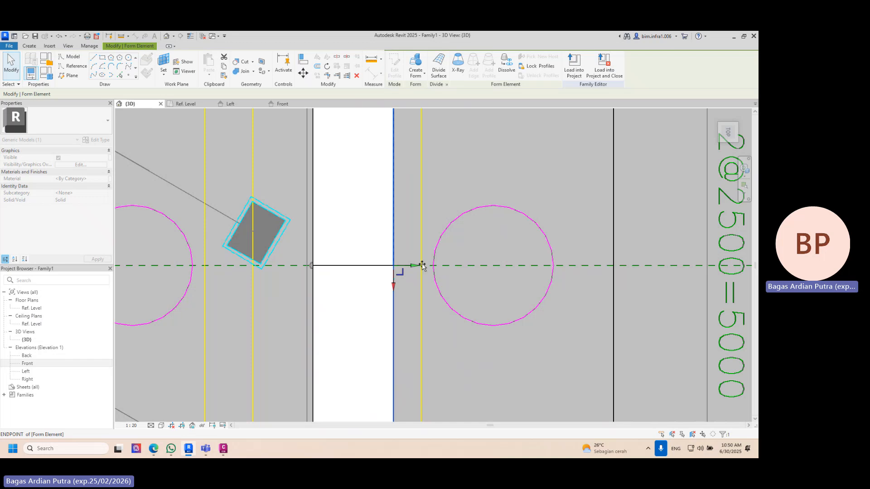
{"action": "middle_click_drag", "start_coordinate": [422, 265], "coordinate": [411, 194], "text": "shift"}
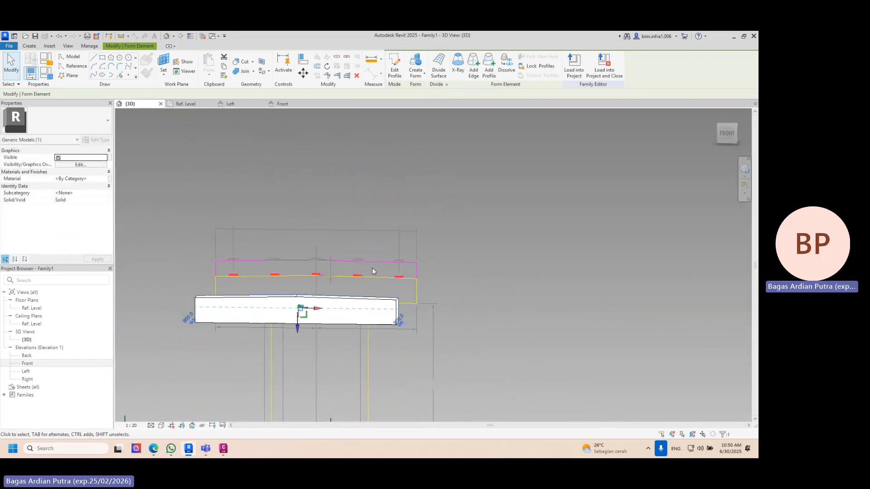
- Trace the upper pier head outline of the front drawing with Pick Lines and create a solid form from it
{"action": "middle_click_drag", "start_coordinate": [346, 287], "coordinate": [131, 99], "text": "shift"}
{"action": "left_click", "coordinate": [120, 76]}
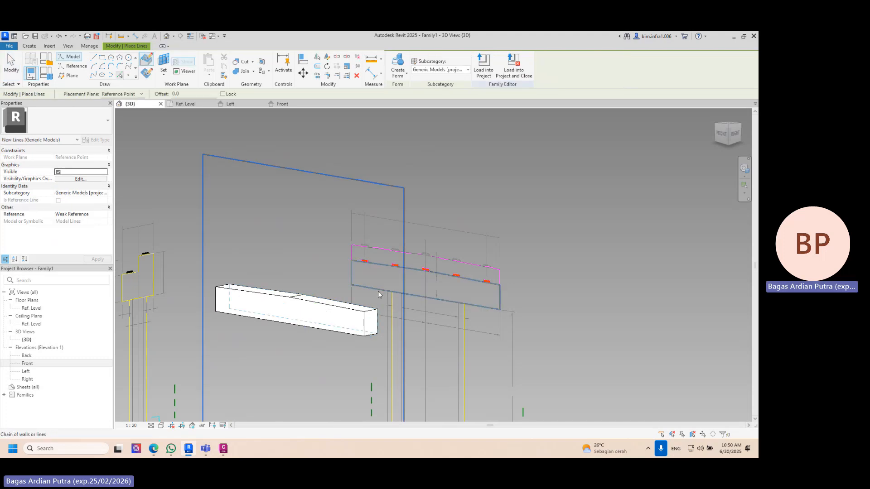
{"action": "key", "text": "Tab"}
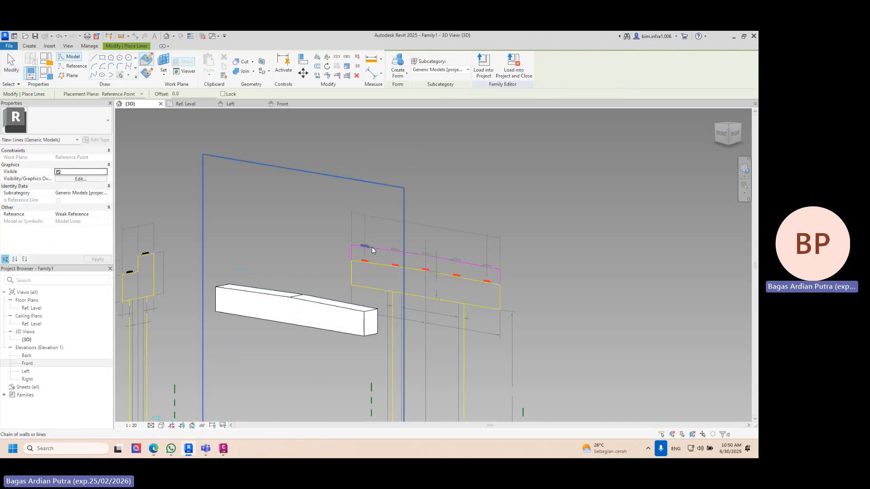
{"action": "left_click", "coordinate": [377, 252]}
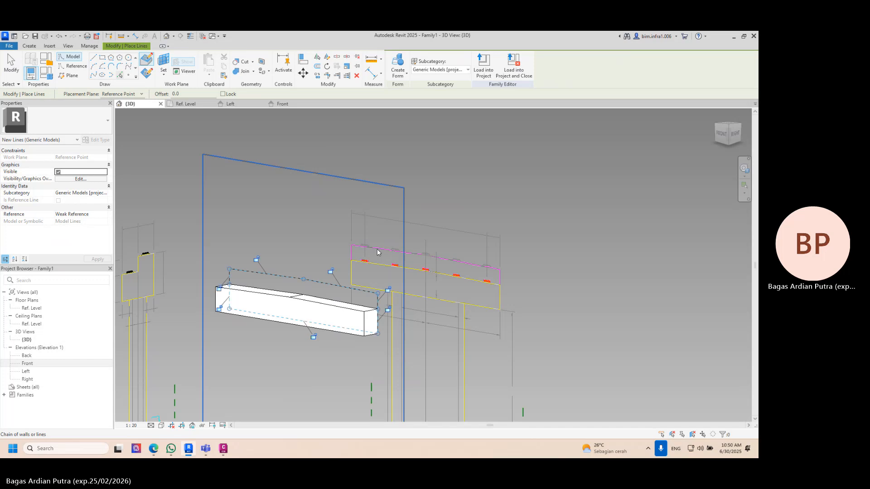
{"action": "middle_click_drag", "start_coordinate": [377, 252], "coordinate": [425, 121], "text": "shift"}
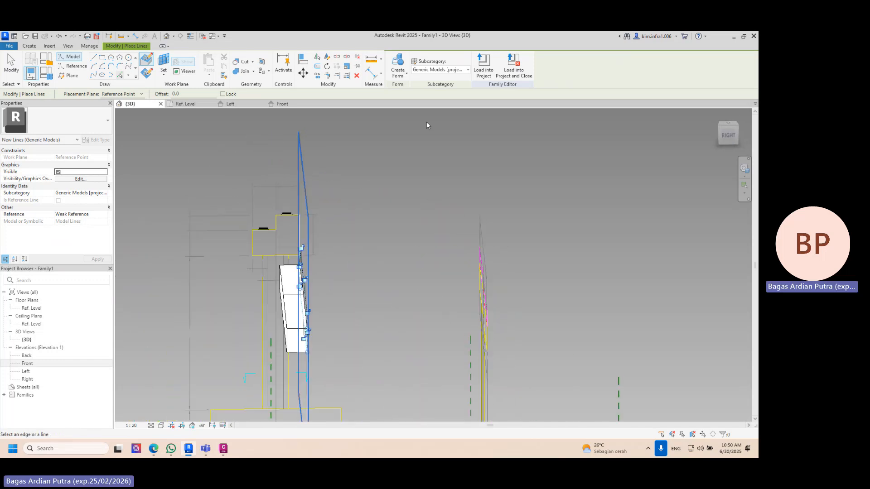
{"action": "left_click", "coordinate": [403, 66]}
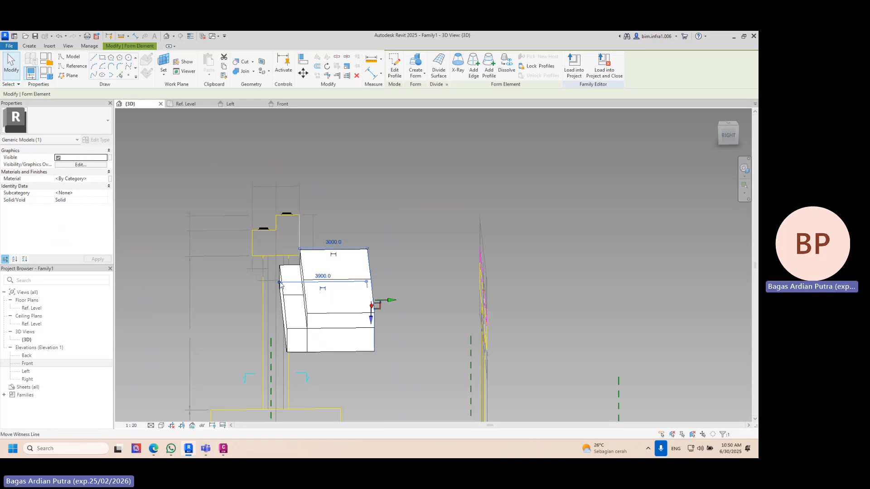
- Move the upper form's end face to the opposite pier head edge in the top drawing
{"action": "left_click", "coordinate": [727, 125]}
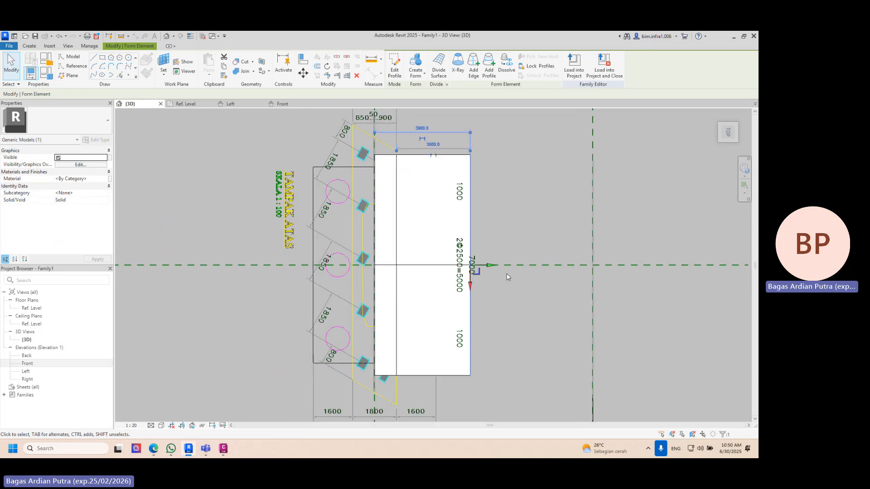
{"action": "left_click_drag", "start_coordinate": [493, 266], "coordinate": [358, 270]}
{"action": "left_click", "coordinate": [518, 221]}
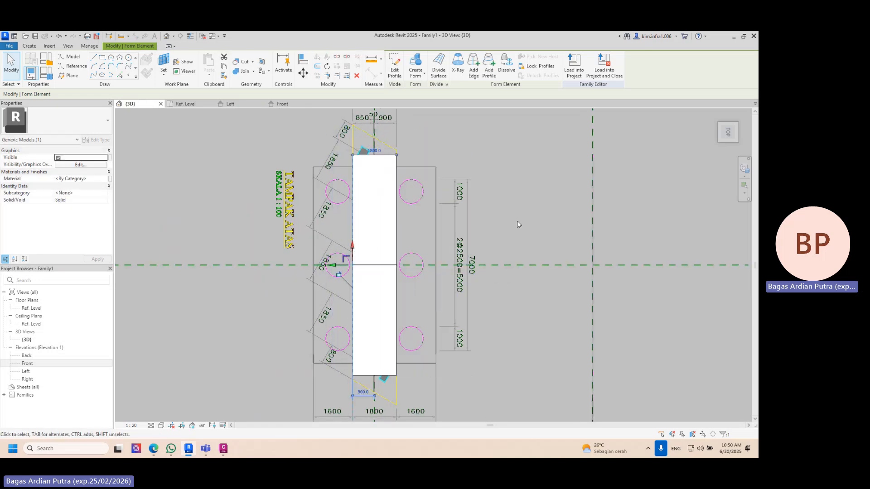
- Adjust the upper form's inner side face so the form is 900 mm thick
{"action": "middle_click_drag", "start_coordinate": [517, 221], "coordinate": [455, 134], "text": "shift"}
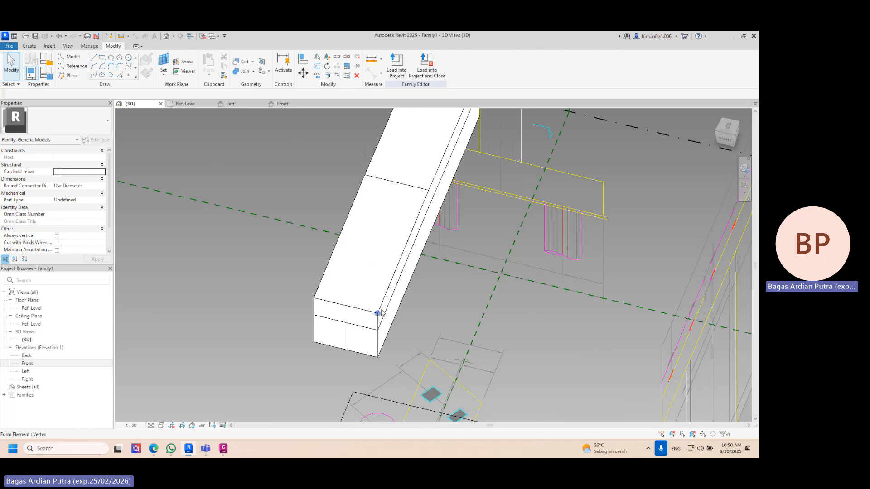
{"action": "left_click", "coordinate": [428, 221]}
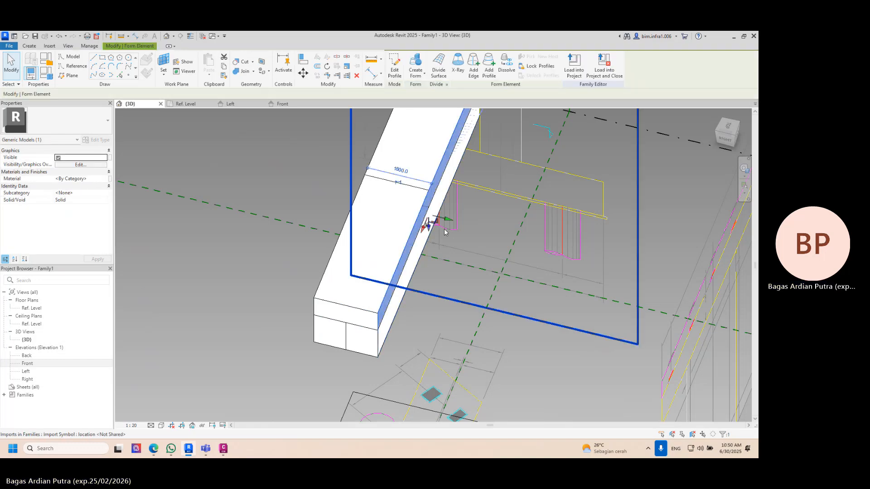
{"action": "left_click", "coordinate": [412, 221]}
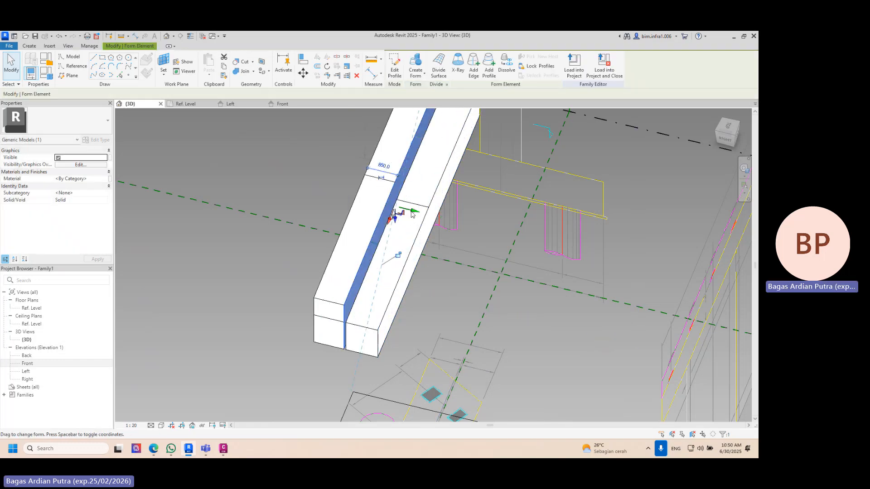
{"action": "middle_click_drag", "start_coordinate": [397, 210], "coordinate": [429, 164], "text": "shift"}
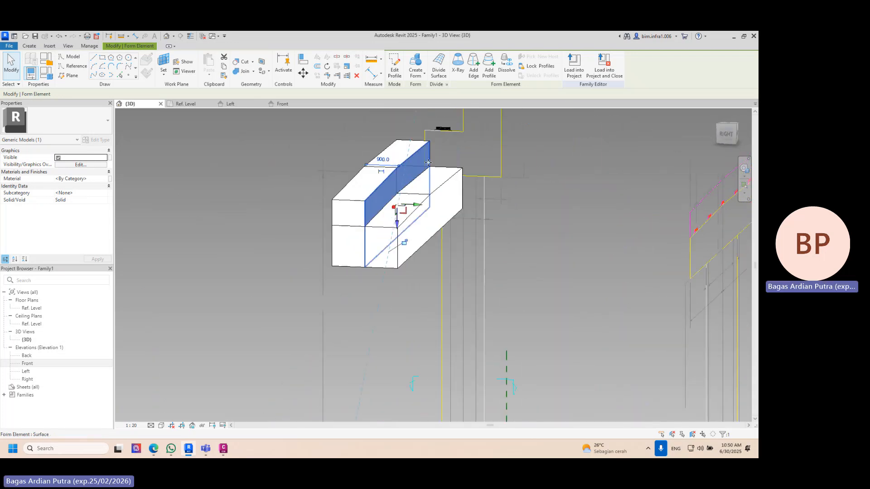
- Undo the upper form and its traced outline, keeping the lower pier head form
{"action": "key", "text": "Escape"}
{"action": "scroll", "coordinate": [428, 163], "scroll_direction": "down", "scroll_amount": 3}
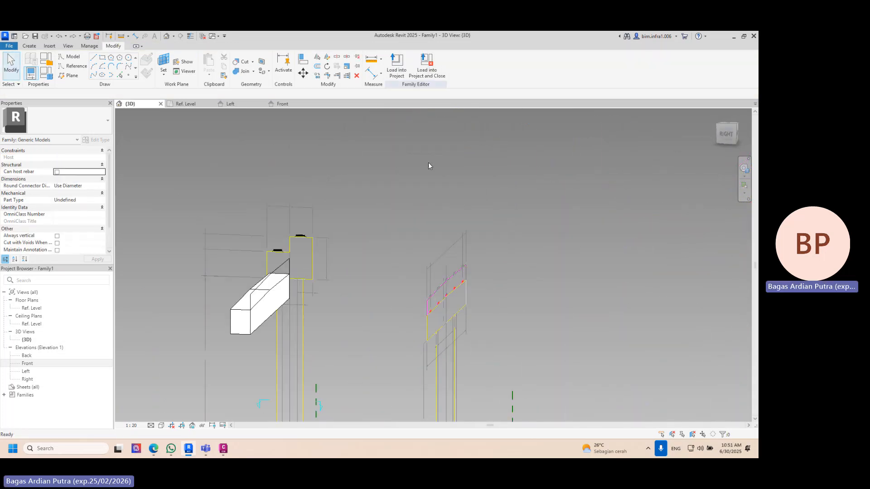
{"action": "middle_click_drag", "start_coordinate": [295, 303], "coordinate": [539, 233], "text": "shift"}
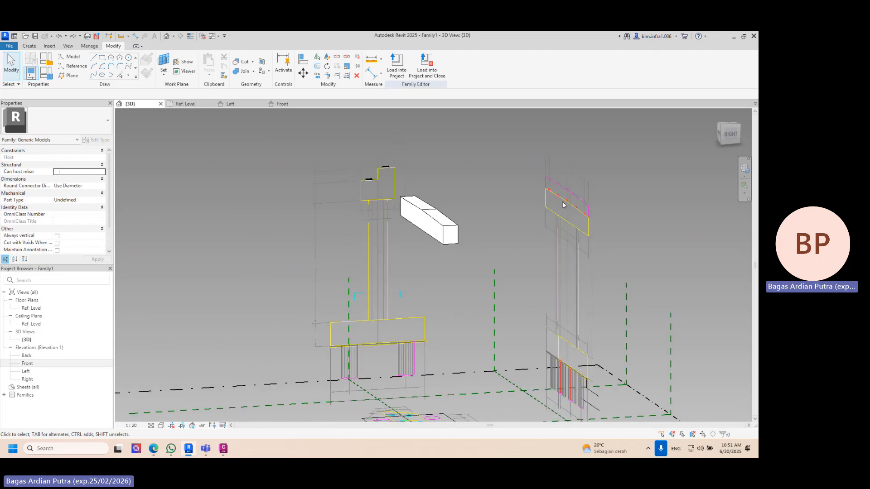
{"action": "mouse_move", "coordinate": [598, 212]}
{"action": "middle_mouse_down", "text": "shift"}
{"action": "mouse_move", "coordinate": [637, 214]}
{"action": "mouse_move", "coordinate": [608, 202]}
{"action": "middle_mouse_up", "text": "shift"}
{"action": "scroll", "coordinate": [560, 191], "scroll_direction": "up", "scroll_amount": 2}
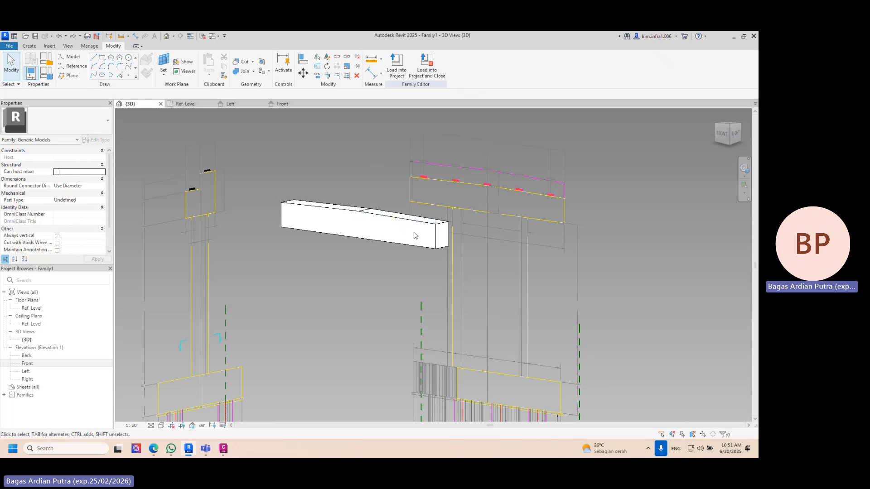
{"action": "middle_click_drag", "start_coordinate": [413, 235], "coordinate": [329, 255], "text": "shift"}
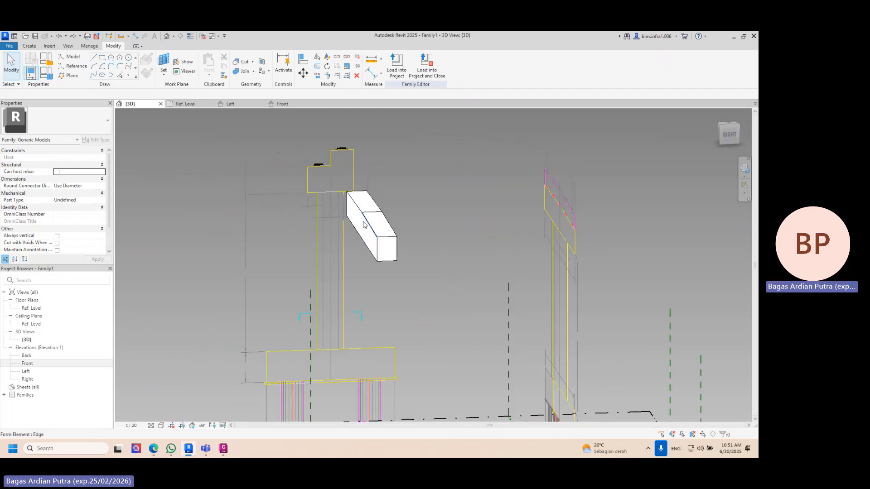
- Set the lower pier head form's long side face as the active work plane
{"action": "left_click", "coordinate": [163, 60]}
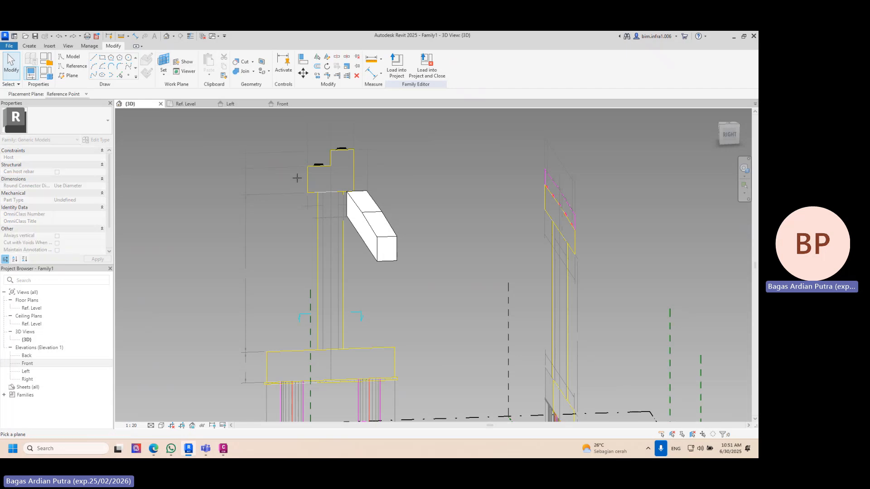
{"action": "left_click", "coordinate": [347, 208]}
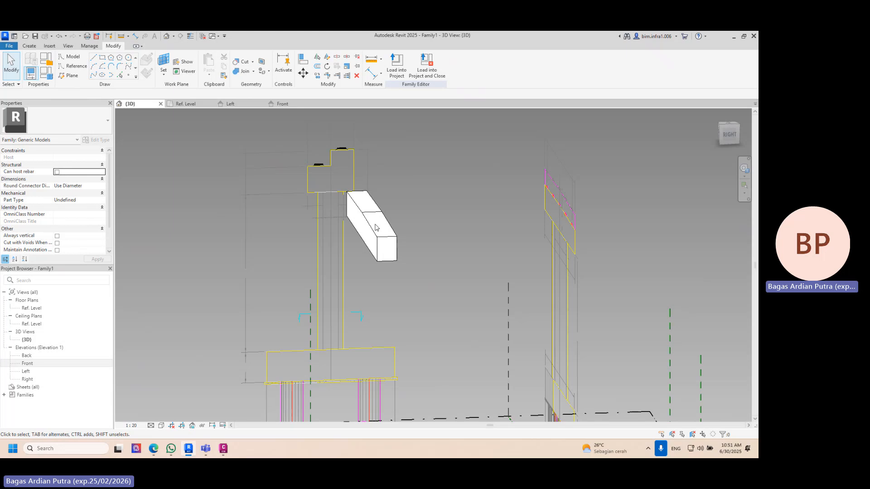
{"action": "left_click", "coordinate": [348, 198]}
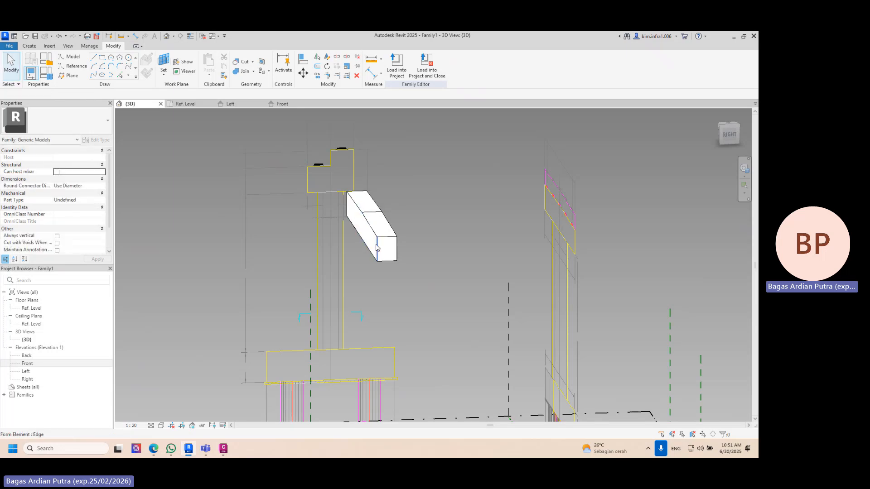
- Trace the front drawing's upper pier head outline onto the lower form's side face and create a solid form
{"action": "left_click", "coordinate": [119, 76]}
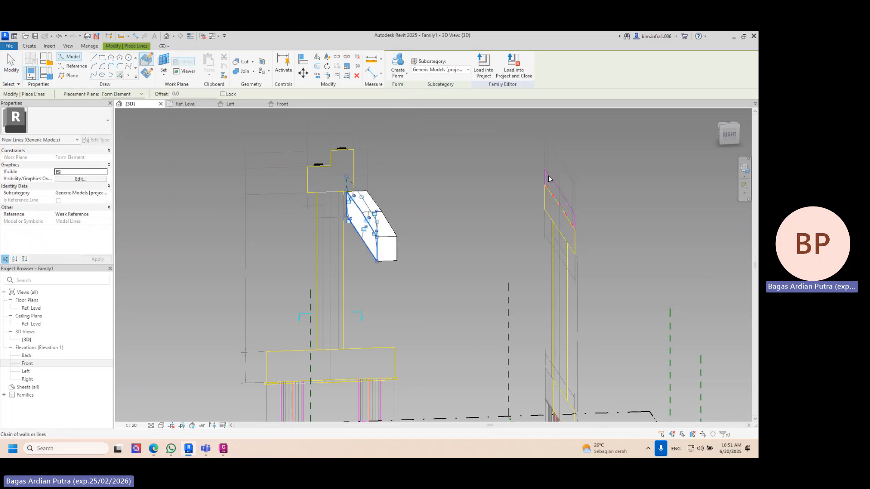
{"action": "middle_click_drag", "start_coordinate": [531, 200], "coordinate": [519, 162], "text": "shift"}
{"action": "middle_click_drag", "start_coordinate": [375, 233], "coordinate": [343, 239], "text": "shift"}
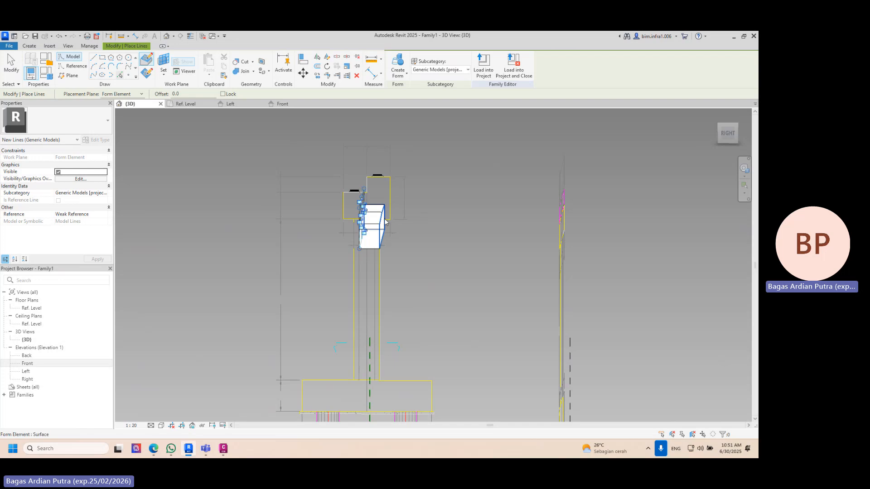
{"action": "left_click", "coordinate": [403, 64]}
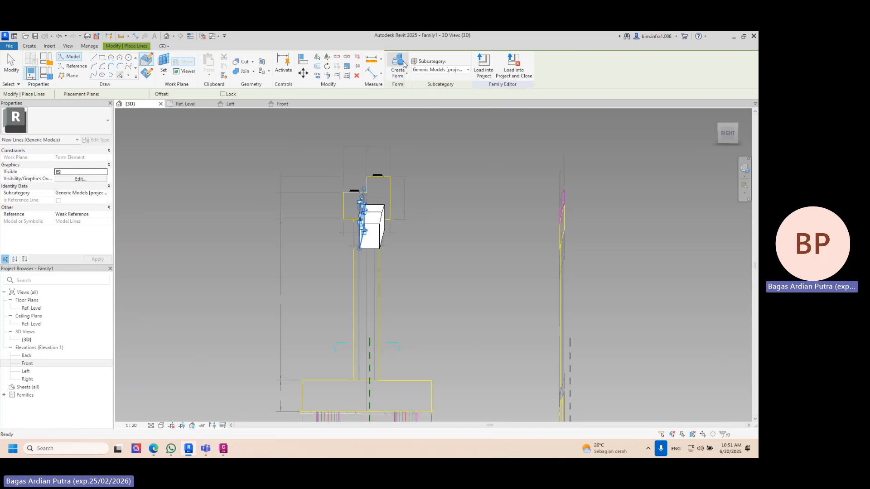
- Pull the new form's end face towards the pier head edge in the side drawing, making it about 348 mm thick
{"action": "middle_click_drag", "start_coordinate": [391, 202], "coordinate": [283, 221], "text": "shift"}
{"action": "left_click_drag", "start_coordinate": [343, 219], "coordinate": [335, 221]}
{"action": "middle_click_drag", "start_coordinate": [349, 220], "coordinate": [409, 212], "text": "shift"}
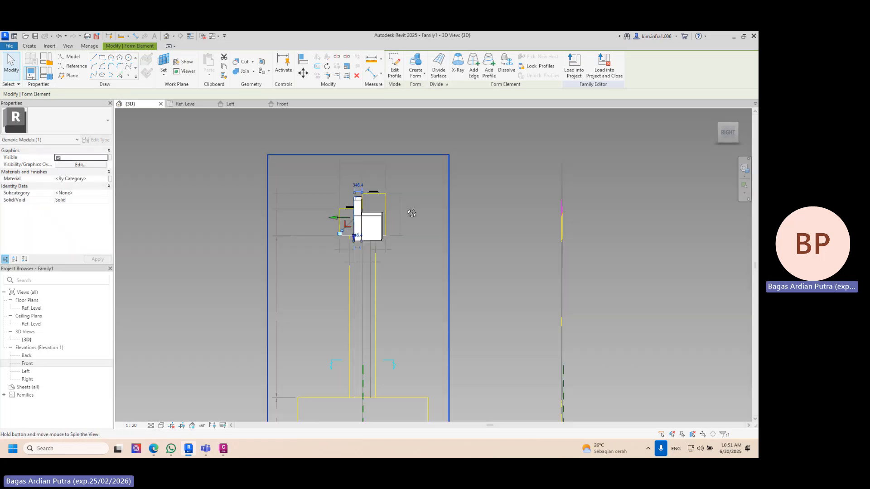
- Delete both pier head forms together with their traced outlines
{"action": "left_click", "coordinate": [327, 167]}
{"action": "left_click_drag", "start_coordinate": [368, 213], "coordinate": [406, 252]}
{"action": "key", "text": "Delete"}
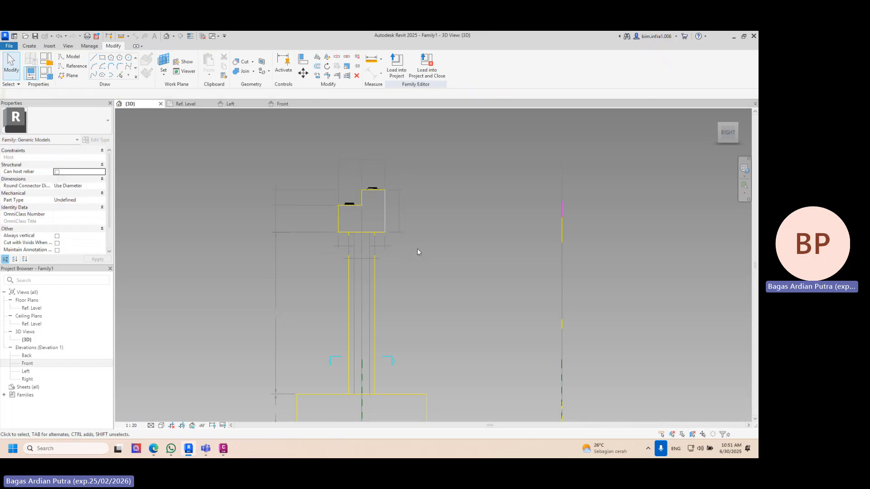
- Trace the front drawing's upper pier head outline again as model lines and create a solid form from the chain
{"action": "middle_click_drag", "start_coordinate": [417, 251], "coordinate": [458, 233], "text": "shift"}
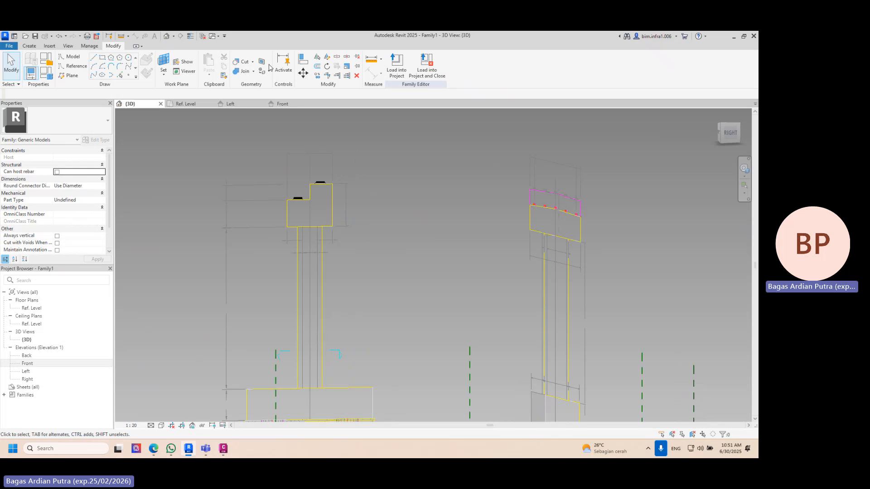
{"action": "key", "text": "l"}
{"action": "key", "text": "i"}
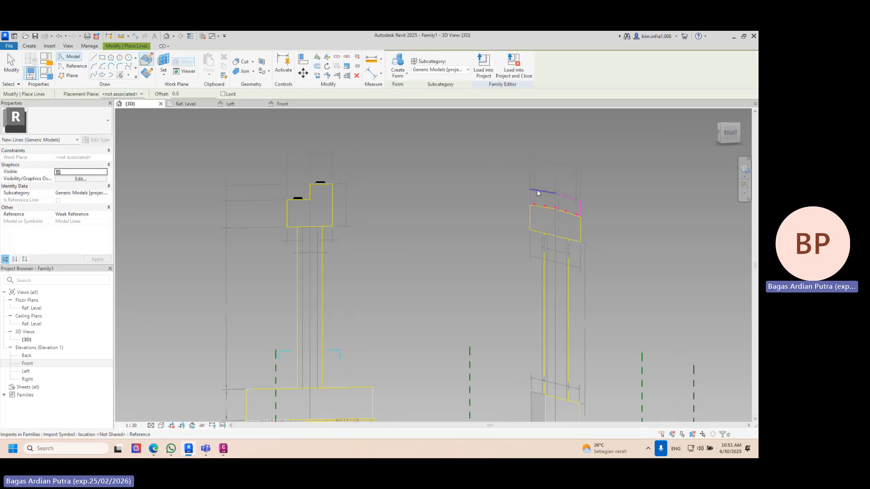
{"action": "left_click", "coordinate": [537, 193]}
{"action": "middle_click_drag", "start_coordinate": [529, 196], "coordinate": [441, 218], "text": "shift"}
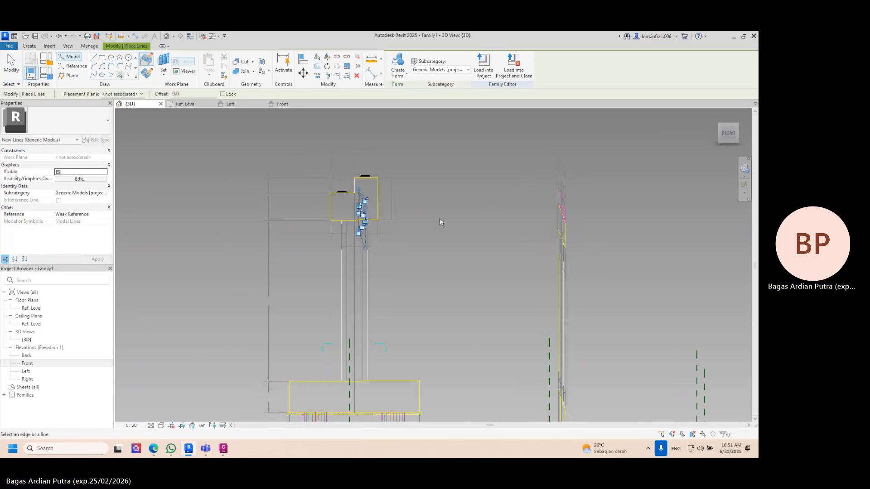
{"action": "left_click", "coordinate": [398, 65]}
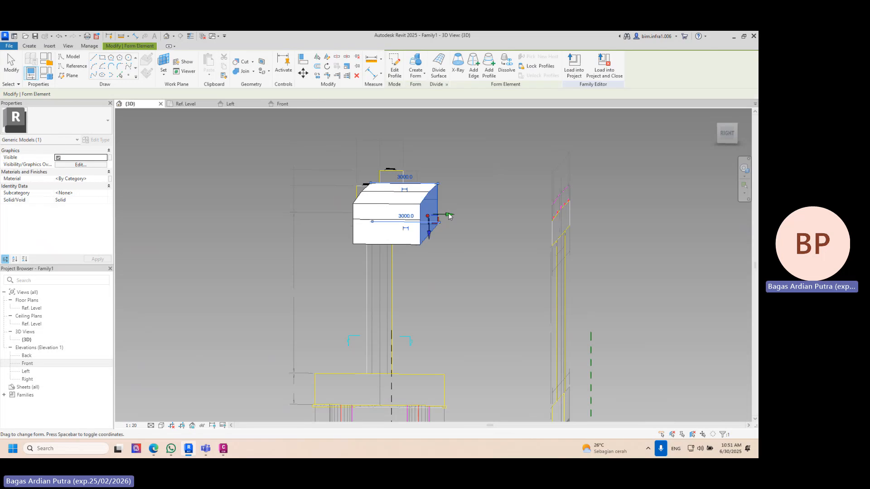
- Adjust the taller pier head form's end face to the pier head edge, using the side and top drawings
{"action": "left_click_drag", "start_coordinate": [424, 208], "coordinate": [408, 177]}
{"action": "left_click", "coordinate": [727, 134]}
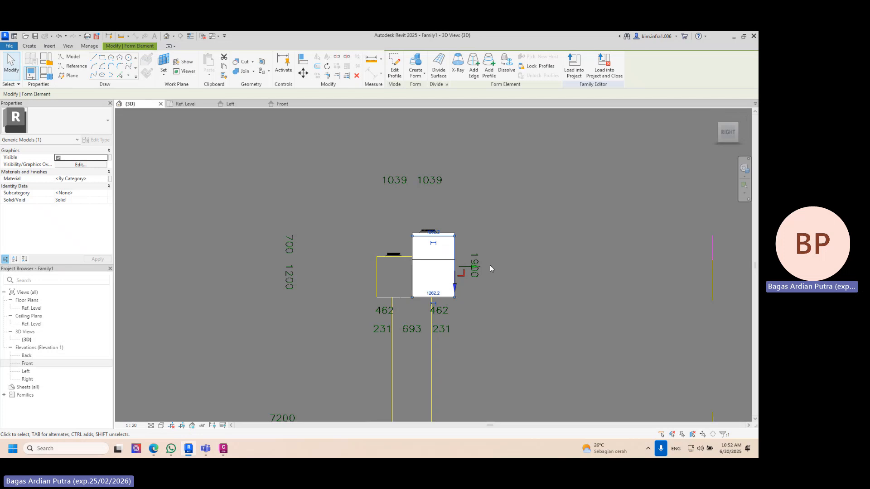
{"action": "mouse_move", "coordinate": [473, 268]}
{"action": "left_mouse_down"}
{"action": "mouse_move", "coordinate": [446, 271]}
{"action": "mouse_move", "coordinate": [462, 265]}
{"action": "left_mouse_up"}
{"action": "left_click", "coordinate": [728, 119]}
{"action": "middle_click_drag", "start_coordinate": [555, 292], "coordinate": [637, 137], "text": "shift"}
{"action": "left_click", "coordinate": [485, 142]}
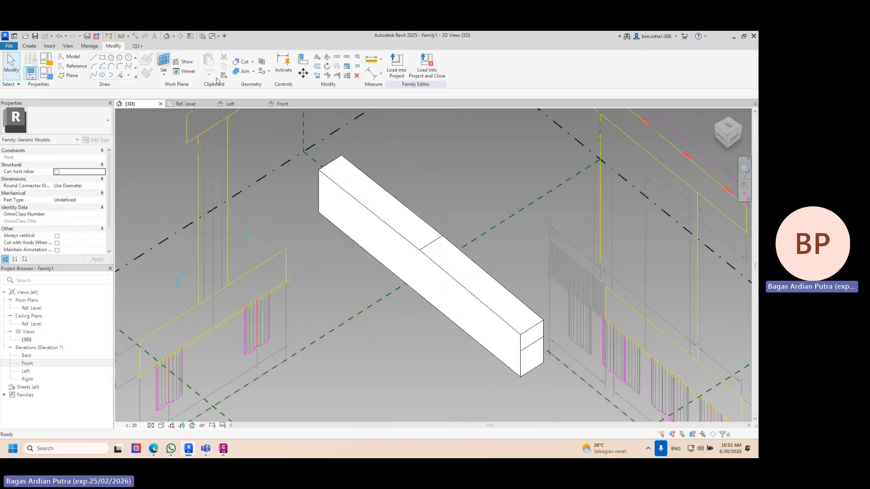
- Set the taller pier head form's long inner side face as the active work plane
{"action": "left_click", "coordinate": [163, 61]}
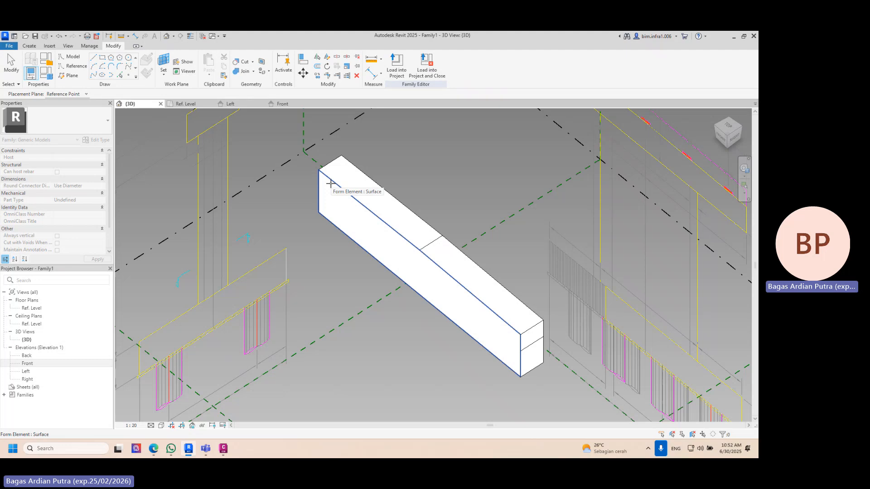
{"action": "left_click", "coordinate": [330, 184]}
{"action": "scroll", "coordinate": [369, 231], "scroll_direction": "down", "scroll_amount": 5}
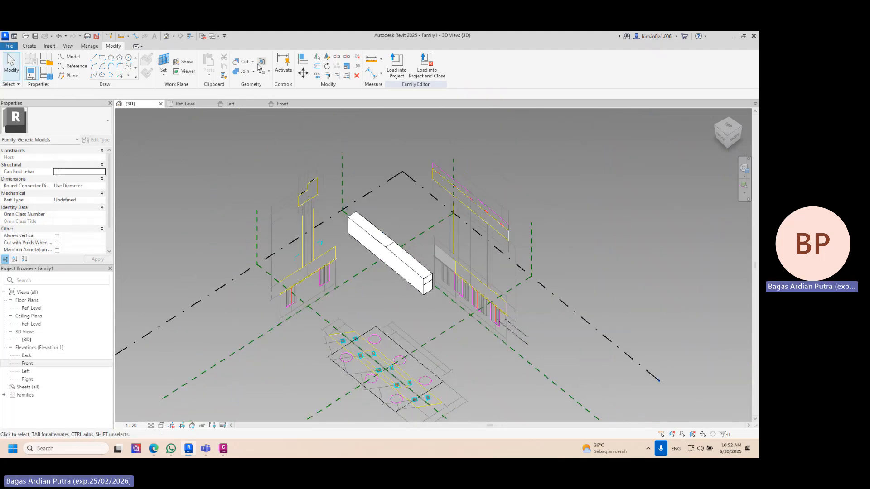
- Trace the lower pier head outline of the front drawing with Pick Lines and create a solid form on the work plane
{"action": "left_click", "coordinate": [124, 77]}
{"action": "scroll", "coordinate": [436, 187], "scroll_direction": "up", "scroll_amount": 3}
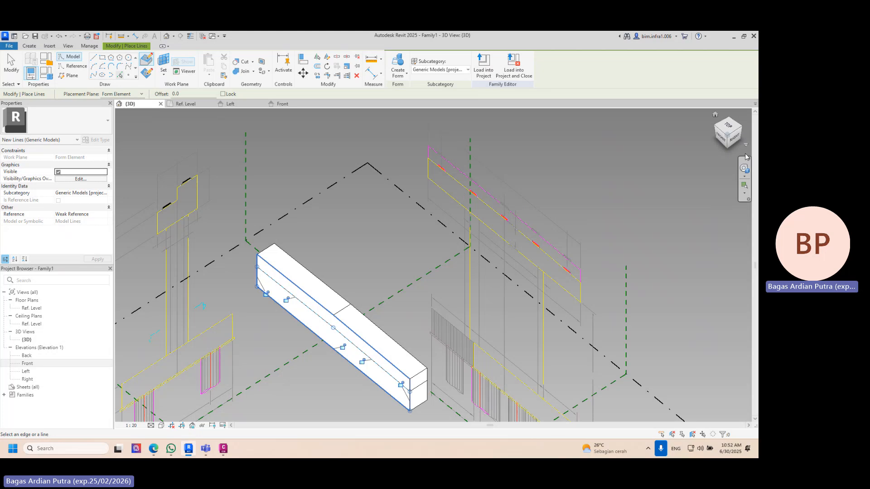
{"action": "middle_click_drag", "start_coordinate": [436, 187], "coordinate": [510, 252], "text": "shift"}
{"action": "left_click", "coordinate": [728, 128]}
{"action": "middle_click_drag", "start_coordinate": [446, 238], "coordinate": [482, 213]}
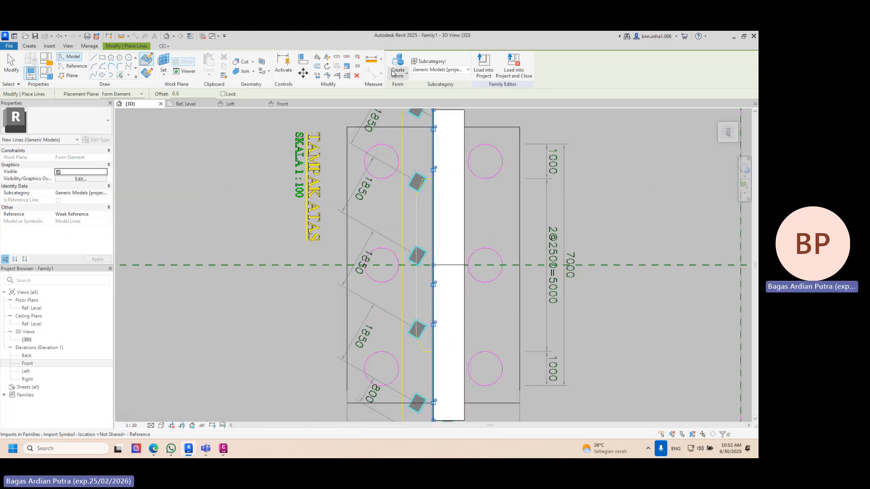
{"action": "left_click", "coordinate": [397, 64]}
- Adjust the lower form's outer side face to the remaining pier head edge in the top drawing
{"action": "left_click_drag", "start_coordinate": [310, 265], "coordinate": [407, 268]}
{"action": "scroll", "coordinate": [388, 262], "scroll_direction": "up", "scroll_amount": 2}
{"action": "middle_click_drag", "start_coordinate": [438, 302], "coordinate": [597, 202], "text": "shift"}
{"action": "left_click", "coordinate": [584, 173]}
{"action": "scroll", "coordinate": [562, 217], "scroll_direction": "down", "scroll_amount": 5}
{"action": "middle_click_drag", "start_coordinate": [556, 243], "coordinate": [651, 300], "text": "shift"}
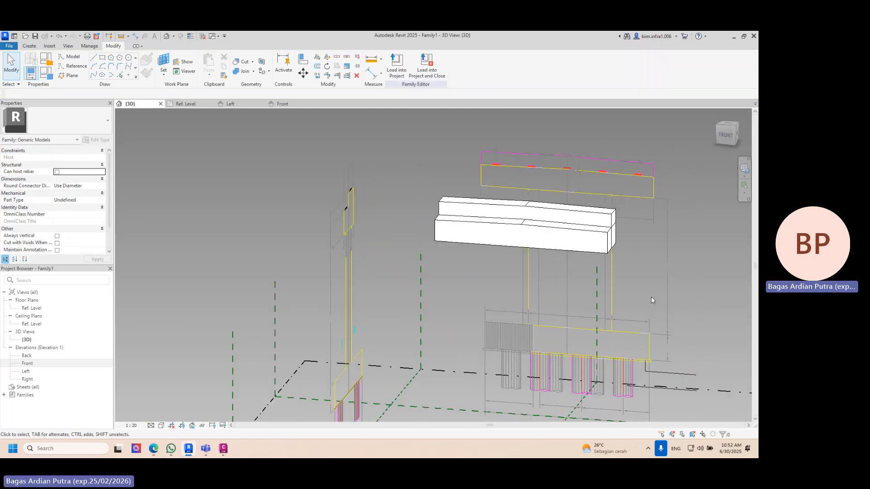
{"action": "left_click", "coordinate": [730, 125]}
{"action": "scroll", "coordinate": [403, 251], "scroll_direction": "up", "scroll_amount": 5}
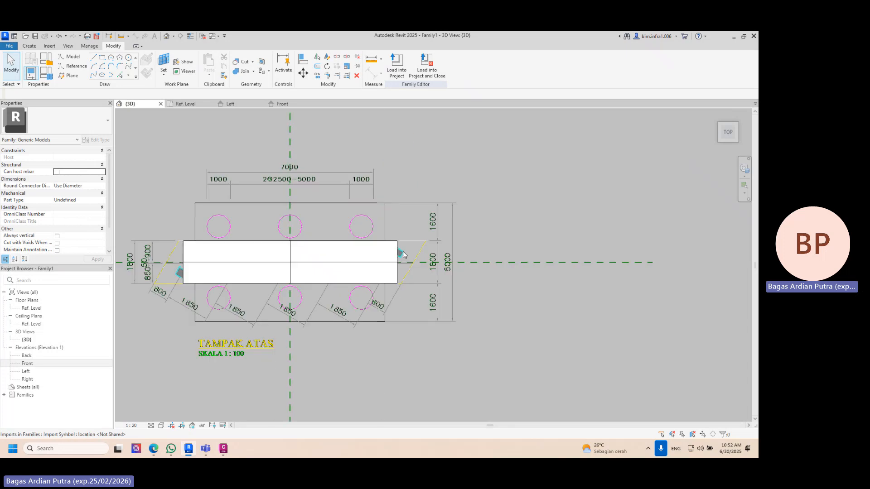
- Examine the pier head's end against the skewed outline of the top drawing from above, from the front and at an angle
{"action": "scroll", "coordinate": [403, 252], "scroll_direction": "up", "scroll_amount": 5}
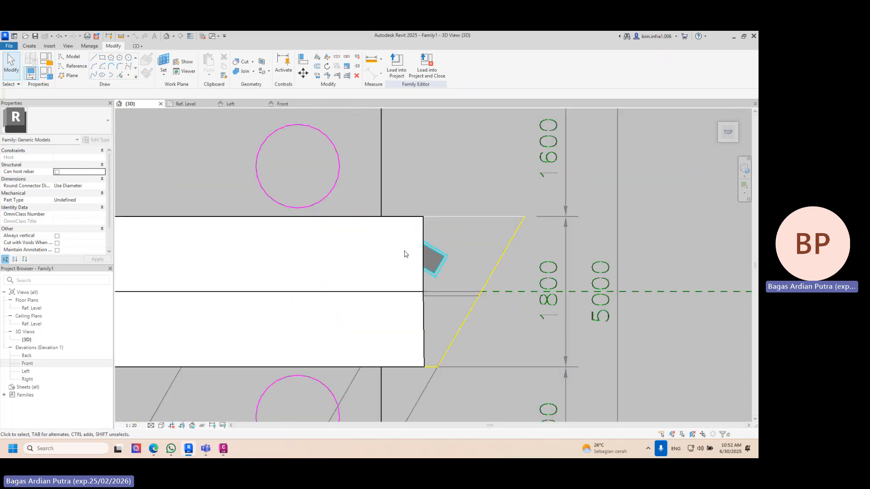
{"action": "middle_click_drag", "start_coordinate": [468, 254], "coordinate": [454, 239], "text": "shift"}
{"action": "scroll", "coordinate": [452, 254], "scroll_direction": "down", "scroll_amount": 5}
{"action": "middle_click_drag", "start_coordinate": [453, 295], "coordinate": [436, 128], "text": "shift"}
{"action": "scroll", "coordinate": [436, 129], "scroll_direction": "up", "scroll_amount": 2}
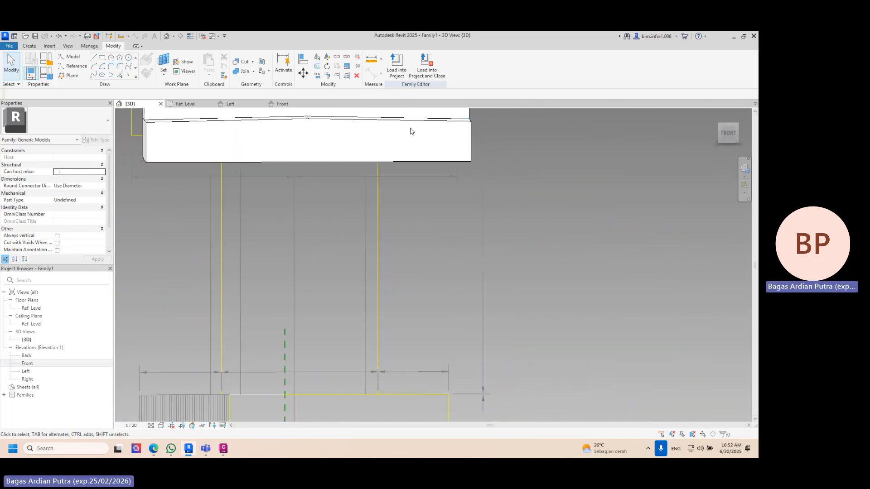
{"action": "middle_click_drag", "start_coordinate": [682, 126], "coordinate": [683, 220], "text": "shift"}
{"action": "left_click", "coordinate": [732, 126]}
{"action": "scroll", "coordinate": [527, 269], "scroll_direction": "up", "scroll_amount": 5}
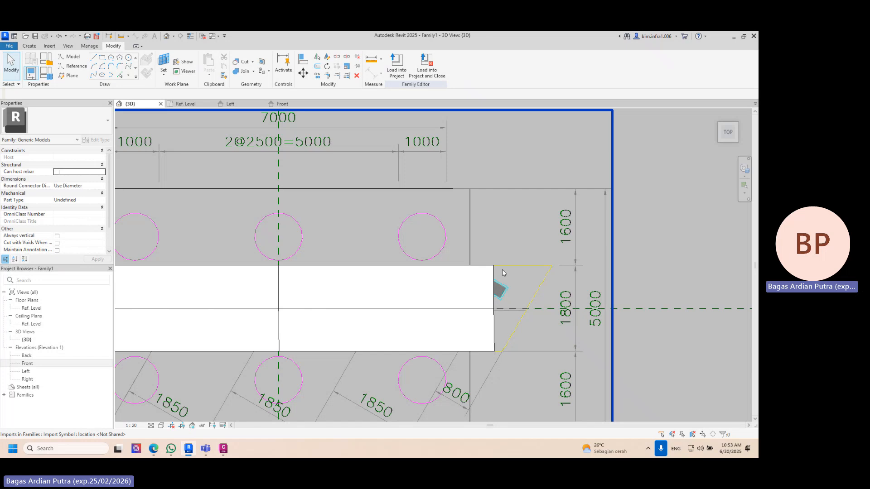
{"action": "middle_click_drag", "start_coordinate": [490, 256], "coordinate": [481, 193], "text": "shift"}
{"action": "scroll", "coordinate": [504, 219], "scroll_direction": "down", "scroll_amount": 4}
{"action": "scroll", "coordinate": [481, 195], "scroll_direction": "up", "scroll_amount": 3}
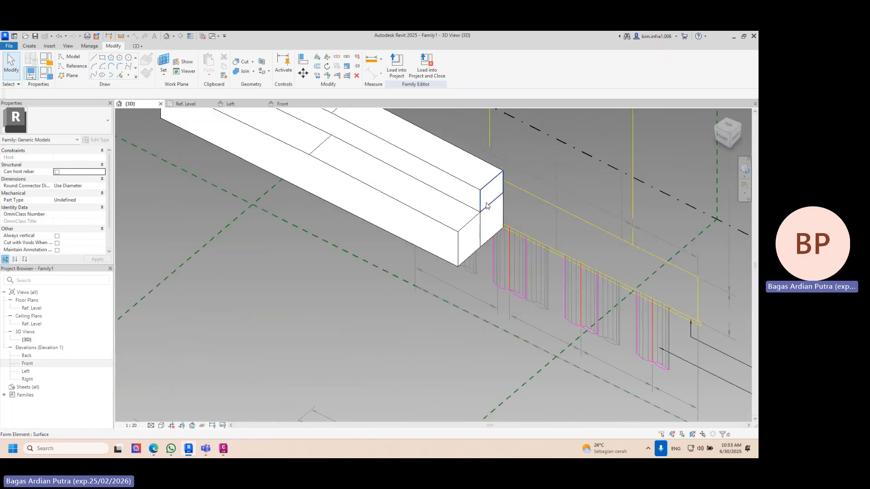
- Try to extend the taller pier head form's end face with an extra solid segment about 188.1 long
{"action": "left_click", "coordinate": [489, 209]}
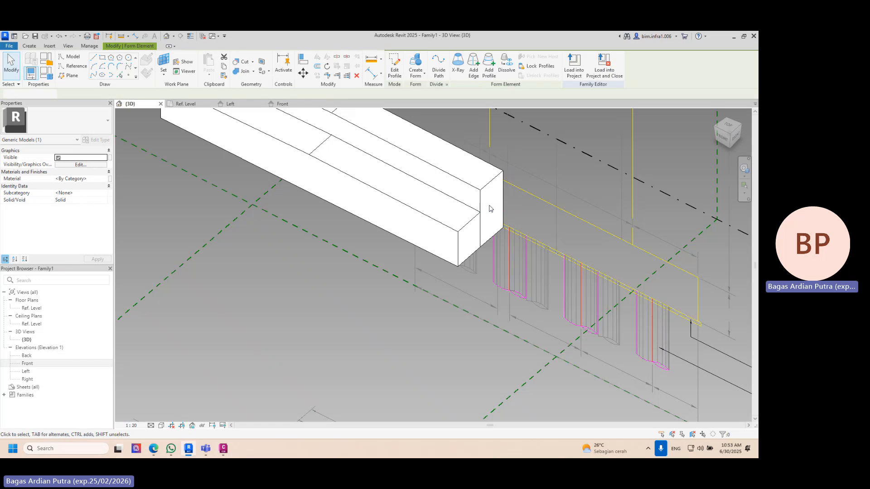
{"action": "key", "text": "Escape"}
{"action": "middle_click_drag", "start_coordinate": [494, 221], "coordinate": [501, 217], "text": "shift"}
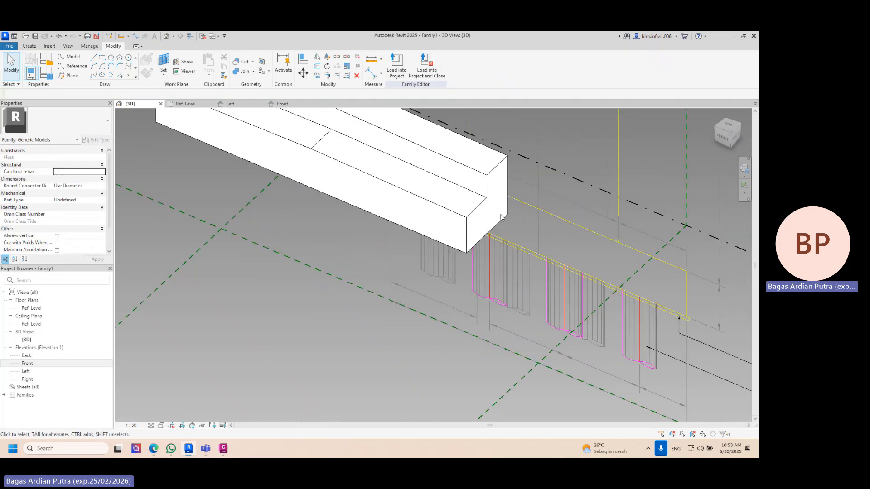
{"action": "key", "text": "Tab"}
{"action": "key", "text": "Tab"}
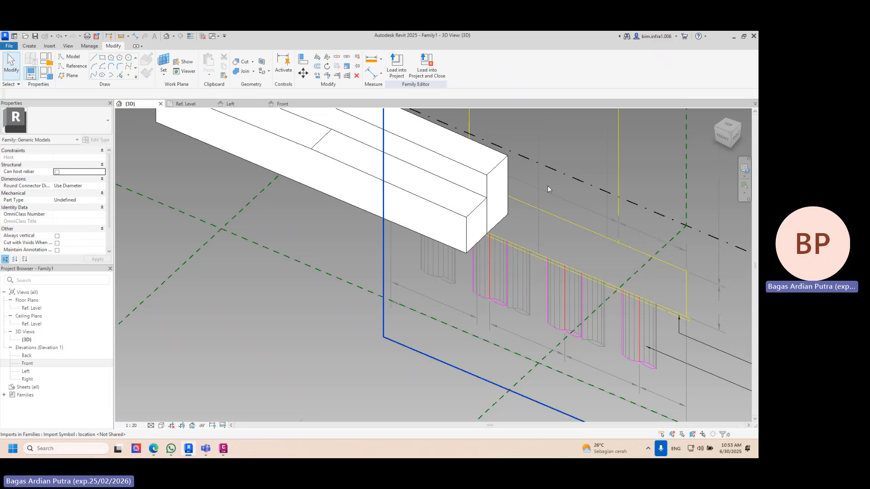
{"action": "left_click", "coordinate": [506, 179]}
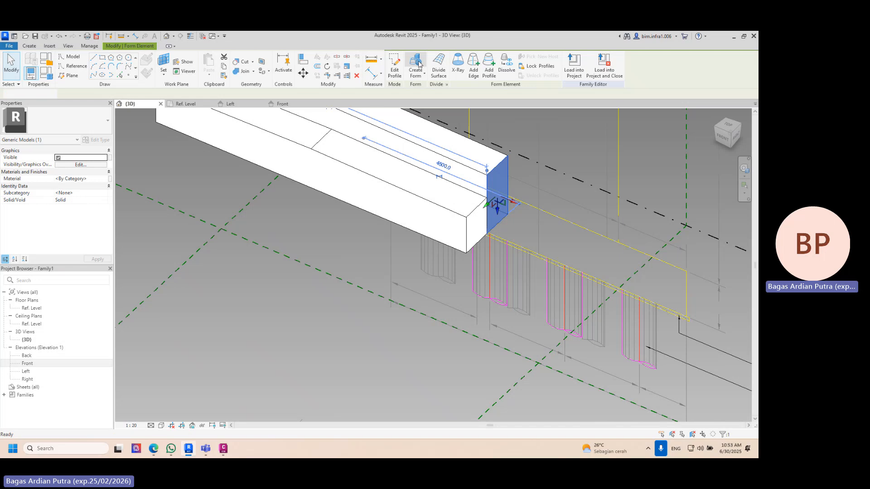
{"action": "left_click", "coordinate": [720, 128]}
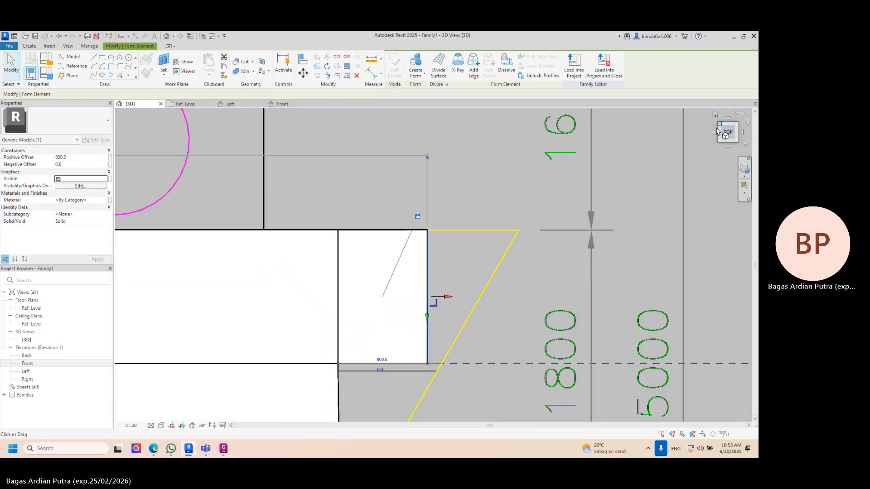
{"action": "left_click_drag", "start_coordinate": [494, 265], "coordinate": [435, 264]}
{"action": "middle_click_drag", "start_coordinate": [460, 265], "coordinate": [492, 137]}
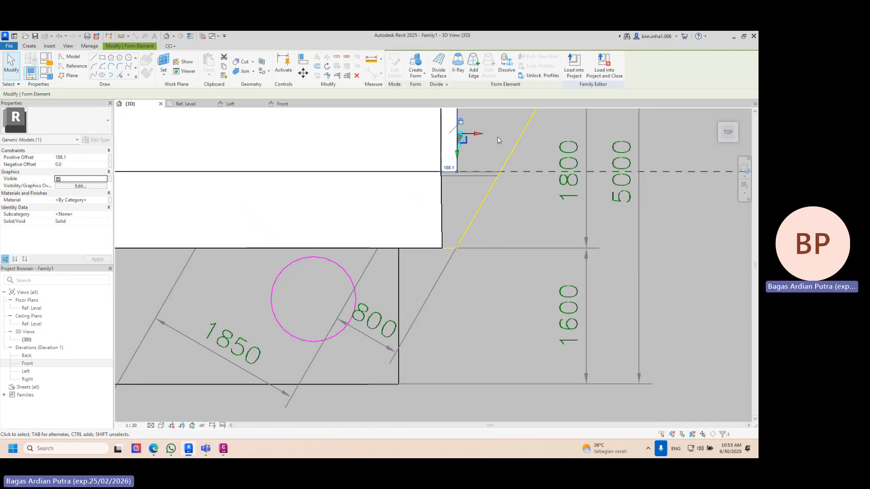
{"action": "left_click", "coordinate": [492, 137]}
- Create a solid extension from the lower pier head form's end face
{"action": "middle_click_drag", "start_coordinate": [492, 142], "coordinate": [395, 162], "text": "shift"}
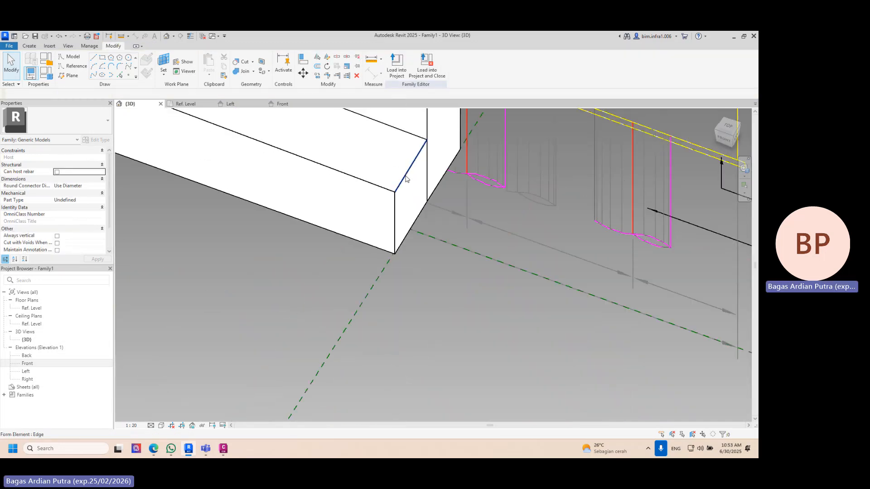
{"action": "key", "text": "Tab"}
{"action": "key", "text": "Tab"}
{"action": "left_click", "coordinate": [405, 176]}
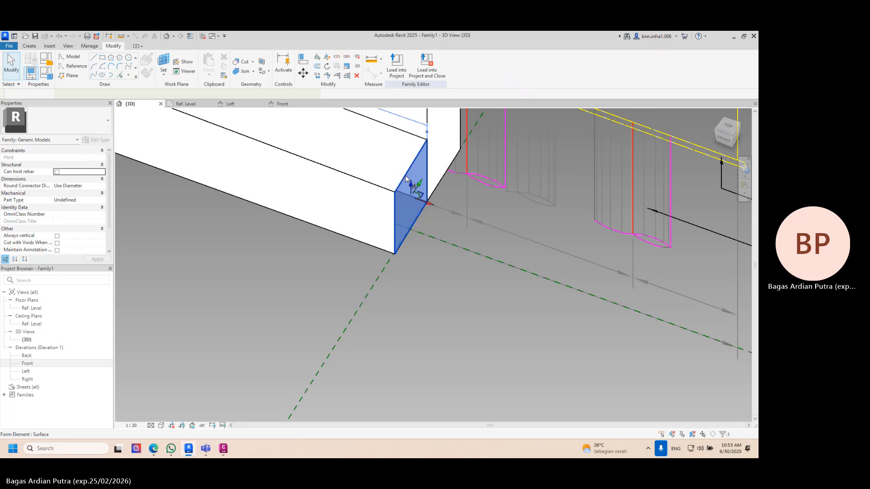
{"action": "left_click", "coordinate": [729, 129]}
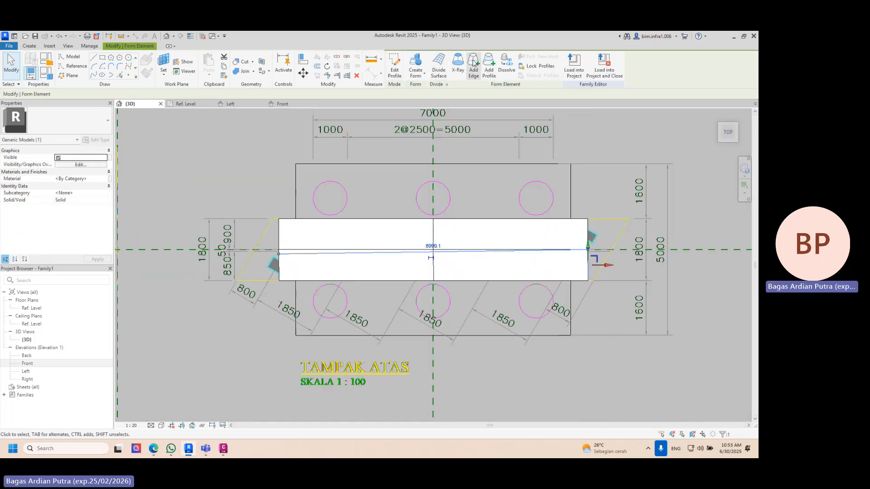
{"action": "left_click", "coordinate": [415, 63]}
{"action": "scroll", "coordinate": [618, 289], "scroll_direction": "up", "scroll_amount": 5}
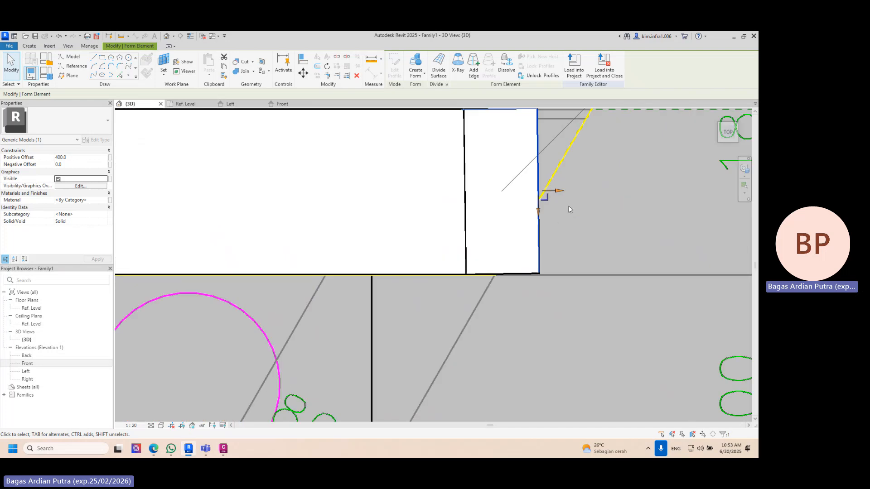
- Adjust the lower form's extension to about 157 long so its end meets the near corner of the skewed outline in the top drawing
{"action": "left_click_drag", "start_coordinate": [557, 194], "coordinate": [491, 198]}
{"action": "scroll", "coordinate": [498, 272], "scroll_direction": "up", "scroll_amount": 2}
{"action": "middle_click_drag", "start_coordinate": [498, 273], "coordinate": [486, 358]}
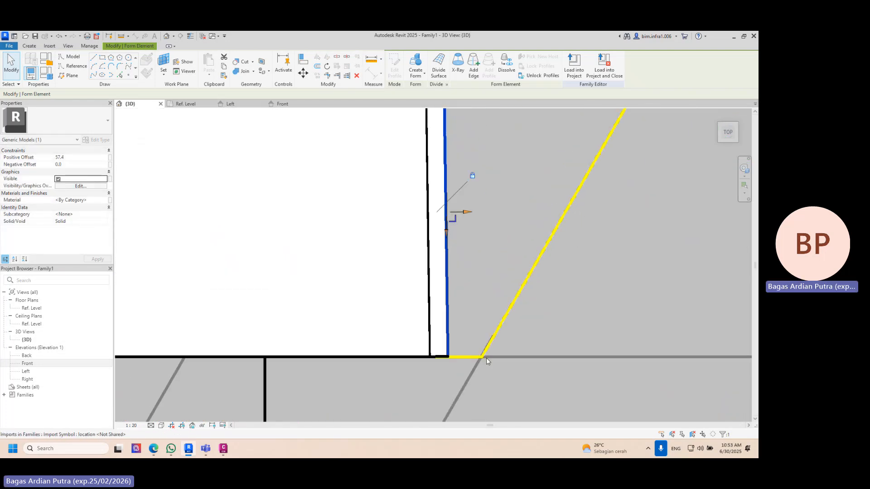
{"action": "scroll", "coordinate": [486, 336], "scroll_direction": "down", "scroll_amount": 3}
{"action": "scroll", "coordinate": [487, 337], "scroll_direction": "down", "scroll_amount": 2}
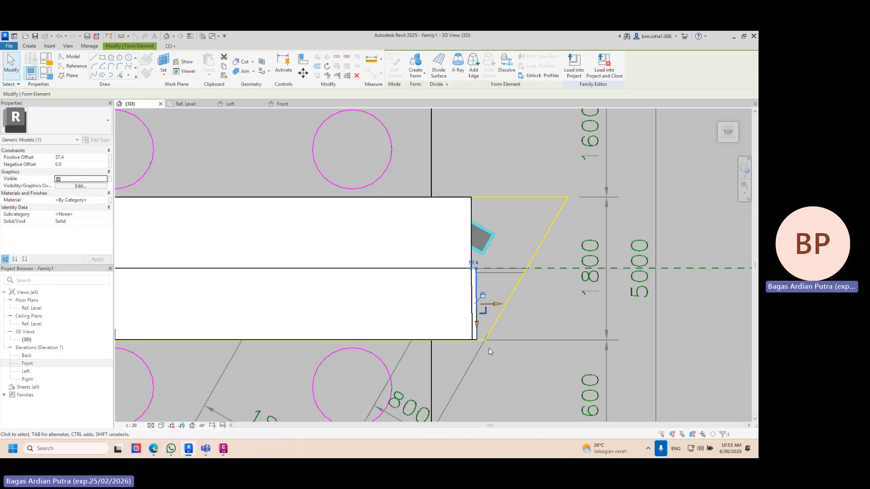
{"action": "left_click_drag", "start_coordinate": [492, 310], "coordinate": [501, 306]}
{"action": "scroll", "coordinate": [486, 340], "scroll_direction": "up", "scroll_amount": 5}
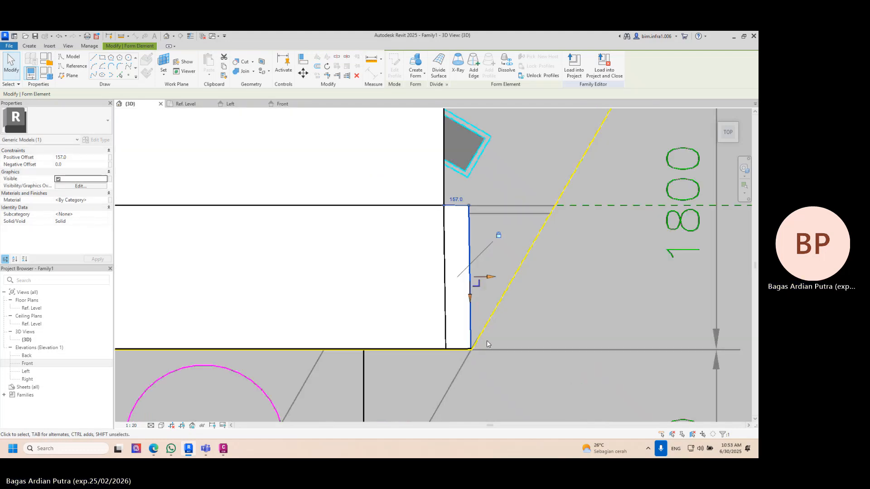
{"action": "left_click_drag", "start_coordinate": [483, 227], "coordinate": [485, 229]}
{"action": "scroll", "coordinate": [570, 278], "scroll_direction": "down", "scroll_amount": 3}
{"action": "left_click", "coordinate": [571, 289]}
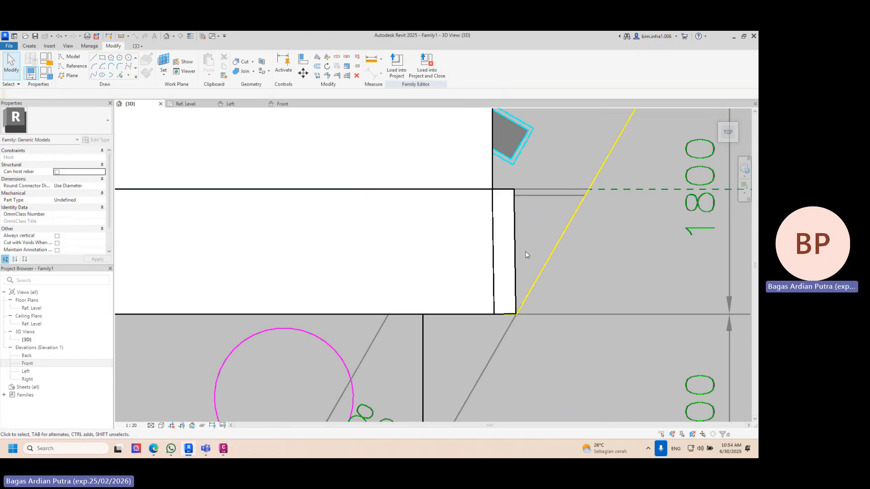
- Create a second solid extension from the end face of the 157 long segment
{"action": "middle_click_drag", "start_coordinate": [613, 303], "coordinate": [520, 187], "text": "shift"}
{"action": "left_click", "coordinate": [484, 239]}
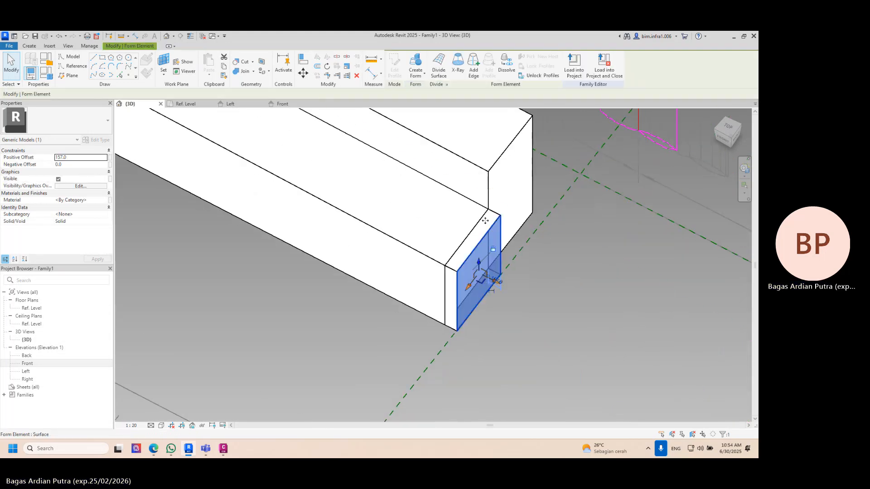
{"action": "left_click", "coordinate": [419, 66]}
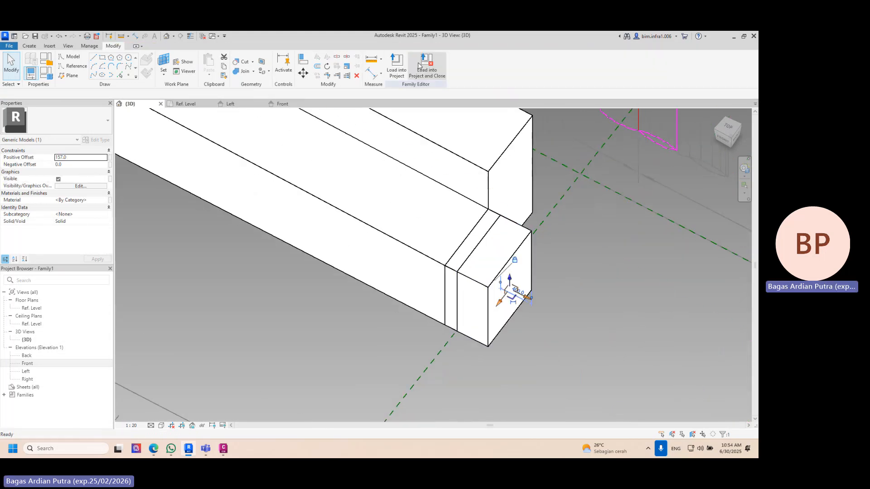
{"action": "left_click_drag", "start_coordinate": [728, 129], "coordinate": [731, 132]}
{"action": "left_click", "coordinate": [727, 128]}
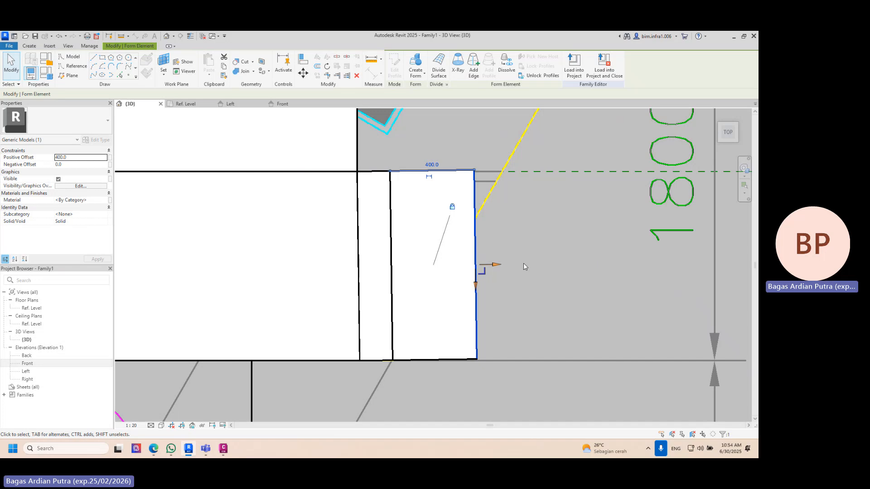
- Stretch the second extension to about 540.2 long, where the skewed outline meets the front/back centre reference plane in the top drawing
{"action": "scroll", "coordinate": [503, 173], "scroll_direction": "up", "scroll_amount": 2}
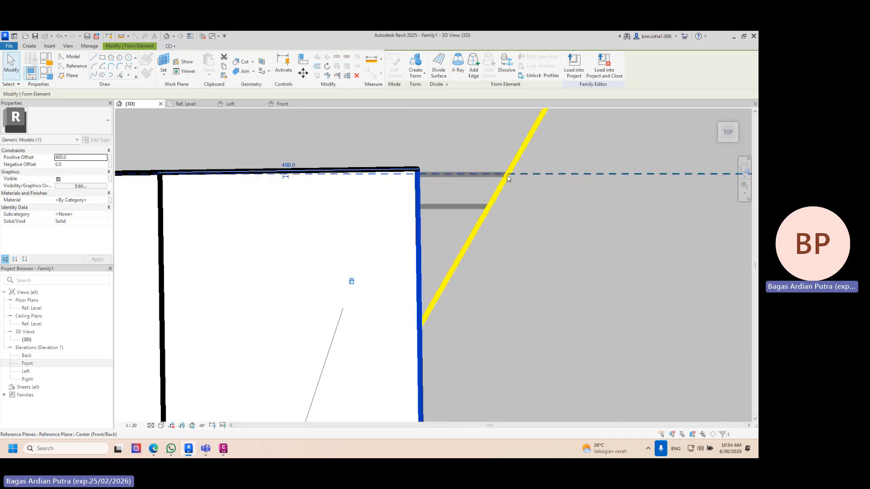
{"action": "middle_click_drag", "start_coordinate": [510, 247], "coordinate": [488, 170]}
{"action": "scroll", "coordinate": [489, 170], "scroll_direction": "down", "scroll_amount": 2}
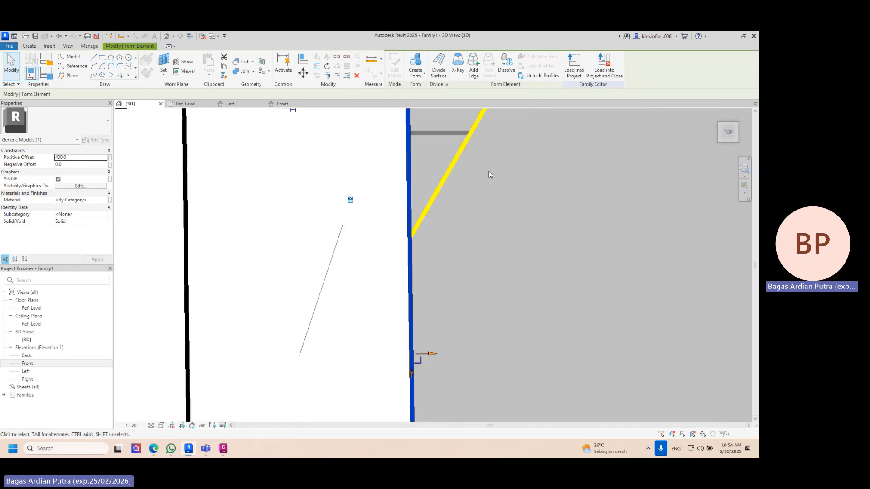
{"action": "left_click_drag", "start_coordinate": [438, 329], "coordinate": [507, 320]}
{"action": "scroll", "coordinate": [542, 303], "scroll_direction": "down", "scroll_amount": 3}
{"action": "left_click", "coordinate": [558, 336]}
- Delete the second extension's outer vertical corner edge to give it a skewed end face, and compare it with the top drawing
{"action": "middle_click_drag", "start_coordinate": [561, 337], "coordinate": [506, 231], "text": "shift"}
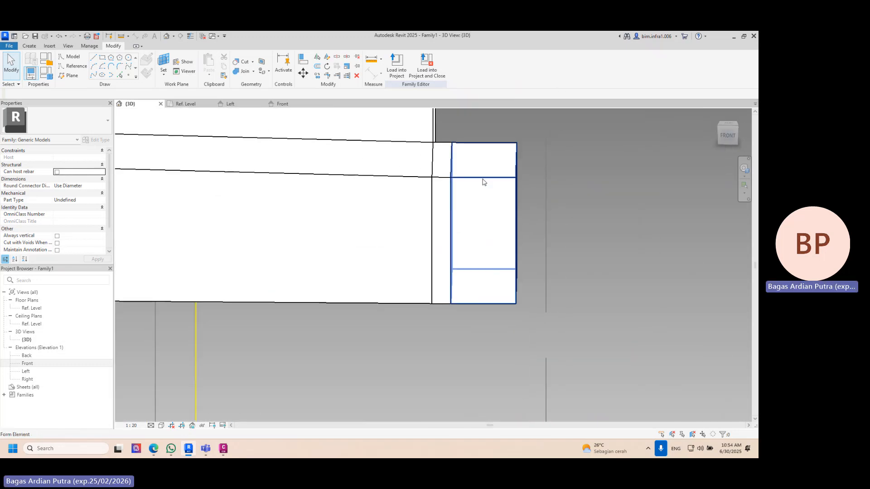
{"action": "mouse_move", "coordinate": [523, 199]}
{"action": "middle_mouse_down", "text": "shift"}
{"action": "mouse_move", "coordinate": [566, 219]}
{"action": "mouse_move", "coordinate": [526, 189]}
{"action": "middle_mouse_up", "text": "shift"}
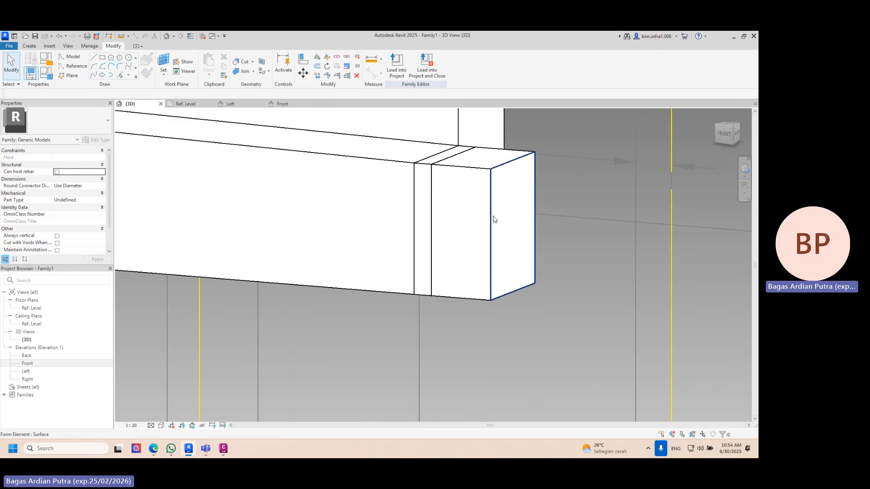
{"action": "middle_click_drag", "start_coordinate": [509, 196], "coordinate": [540, 206], "text": "shift"}
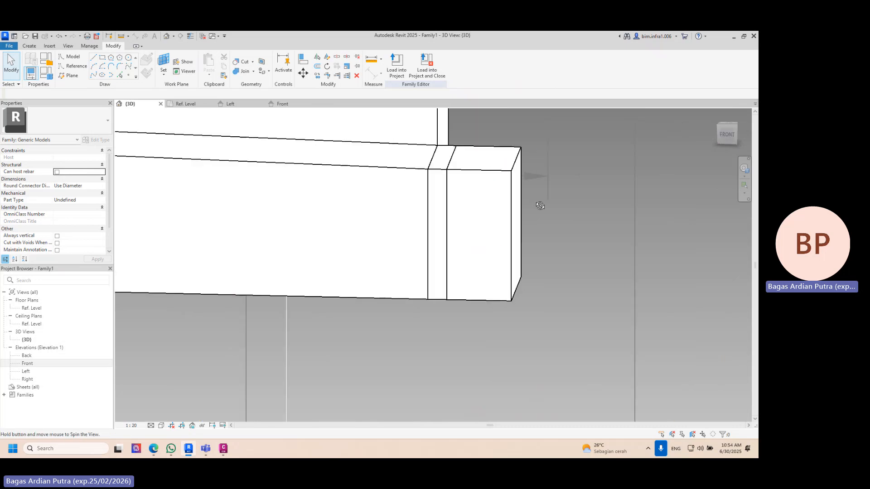
{"action": "left_click", "coordinate": [510, 207]}
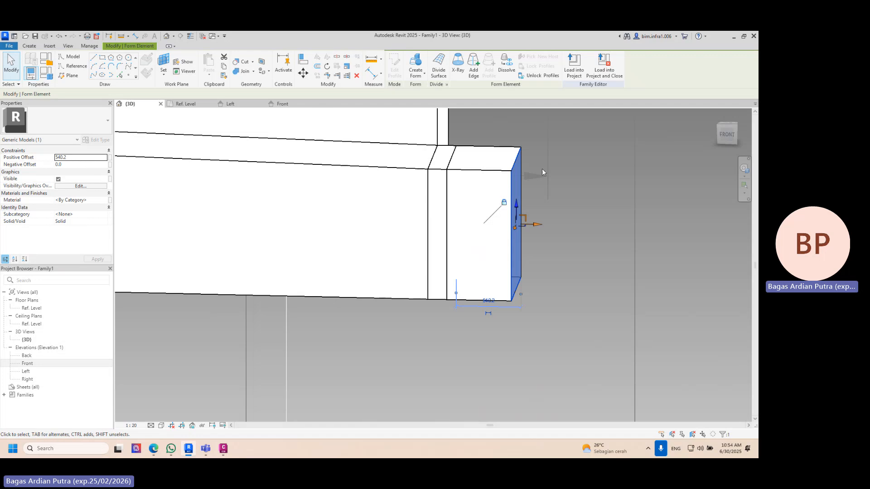
{"action": "middle_click_drag", "start_coordinate": [542, 208], "coordinate": [519, 211], "text": "shift"}
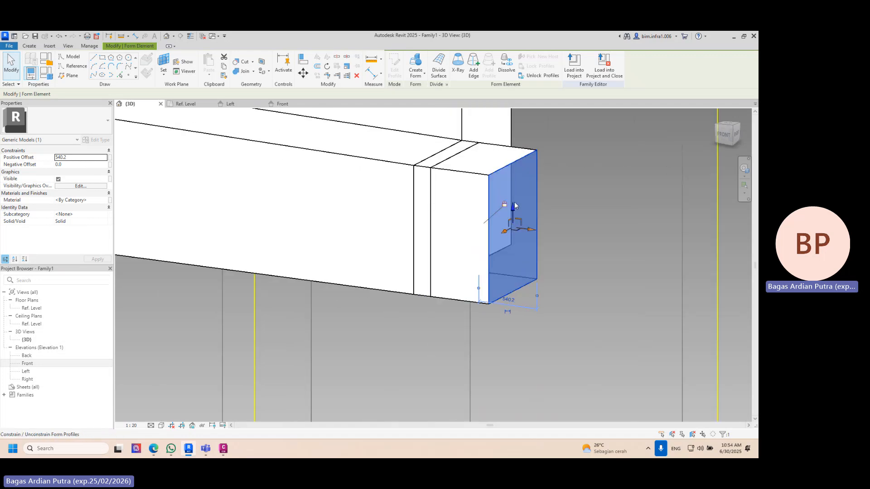
{"action": "key", "text": "Escape"}
{"action": "left_click", "coordinate": [511, 217]}
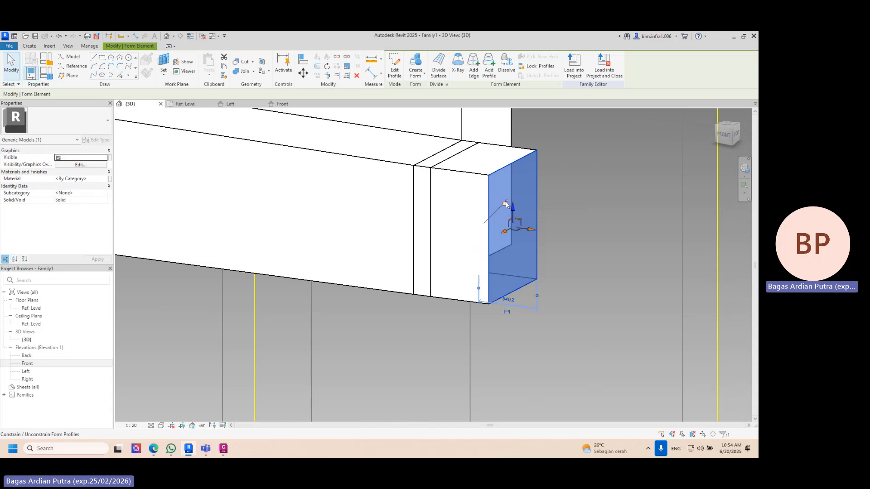
{"action": "left_click", "coordinate": [542, 204]}
{"action": "left_click", "coordinate": [492, 214]}
{"action": "key", "text": "Delete"}
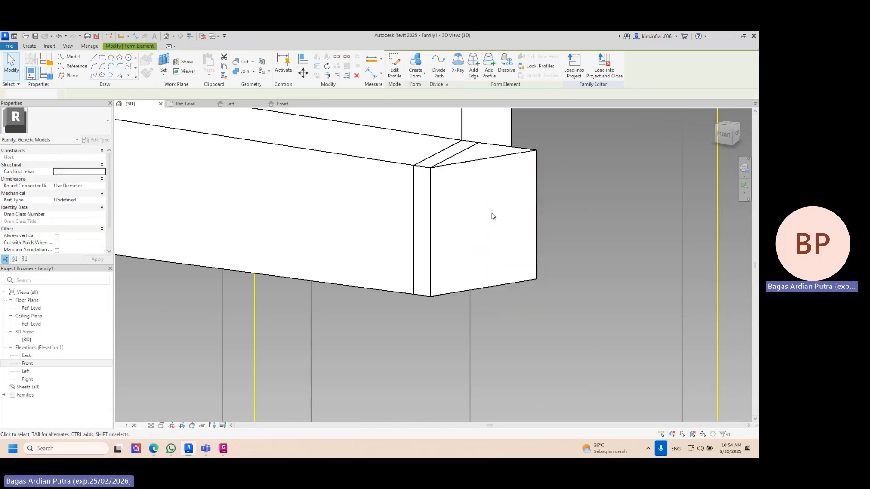
{"action": "middle_click_drag", "start_coordinate": [492, 213], "coordinate": [588, 281], "text": "shift"}
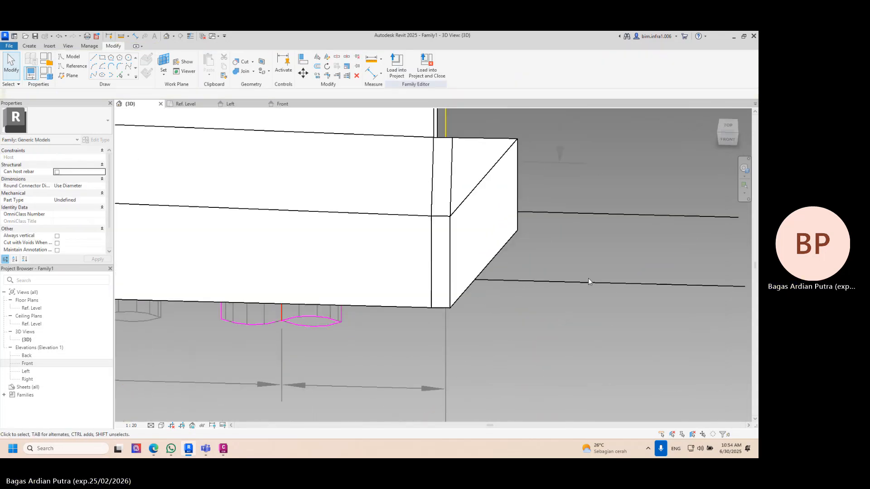
{"action": "left_click", "coordinate": [727, 129]}
{"action": "scroll", "coordinate": [468, 280], "scroll_direction": "up", "scroll_amount": 8}
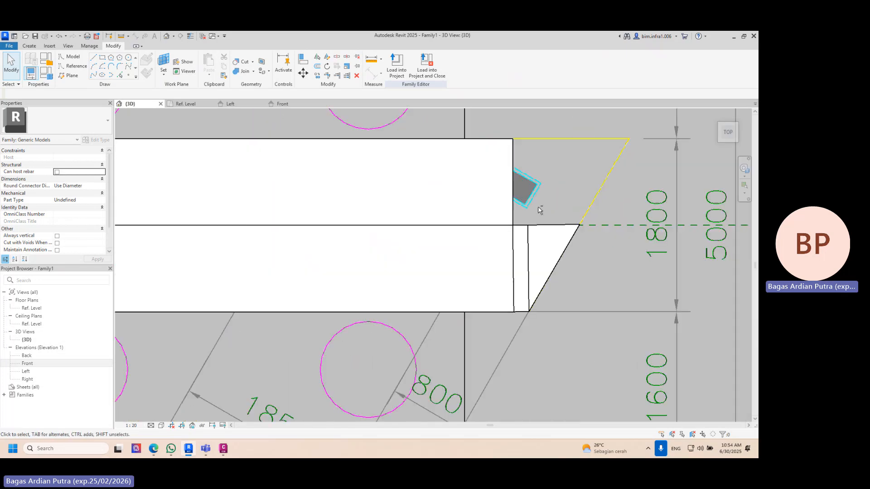
- Create a solid extension from the taller pier head form's end face
{"action": "middle_click_drag", "start_coordinate": [539, 209], "coordinate": [441, 226], "text": "shift"}
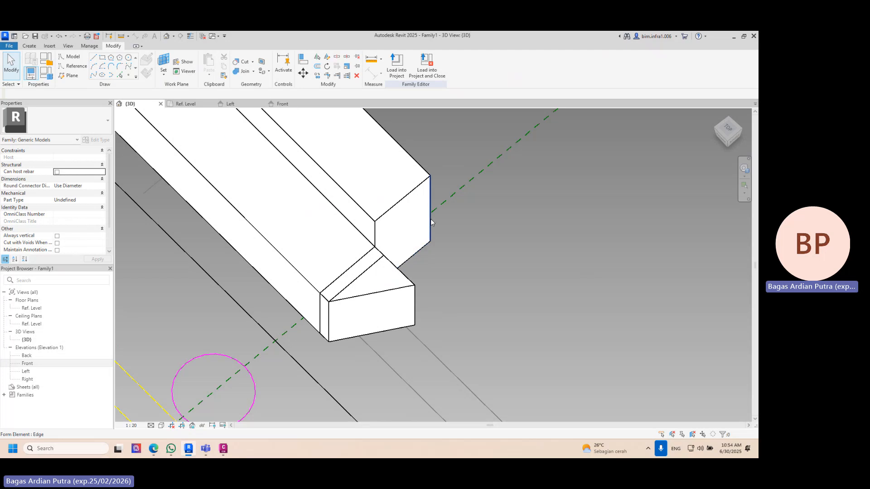
{"action": "key", "text": "Tab"}
{"action": "key", "text": "Tab"}
{"action": "left_click", "coordinate": [430, 222]}
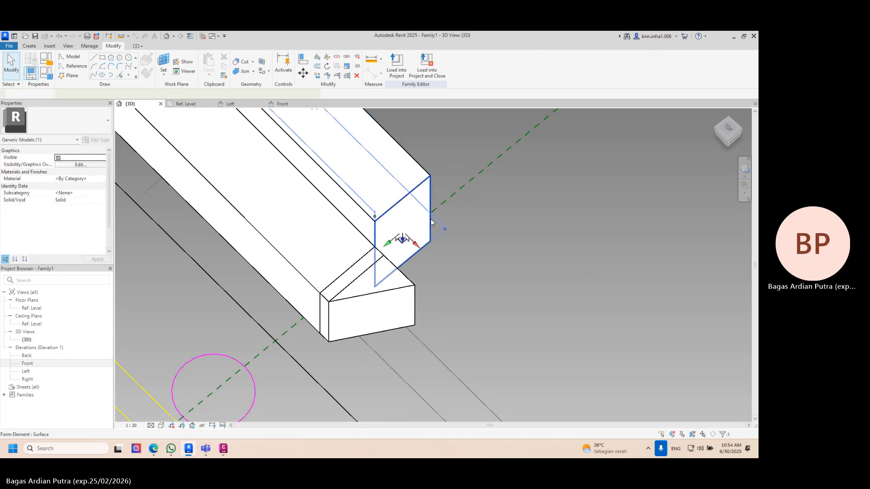
{"action": "left_click", "coordinate": [424, 69]}
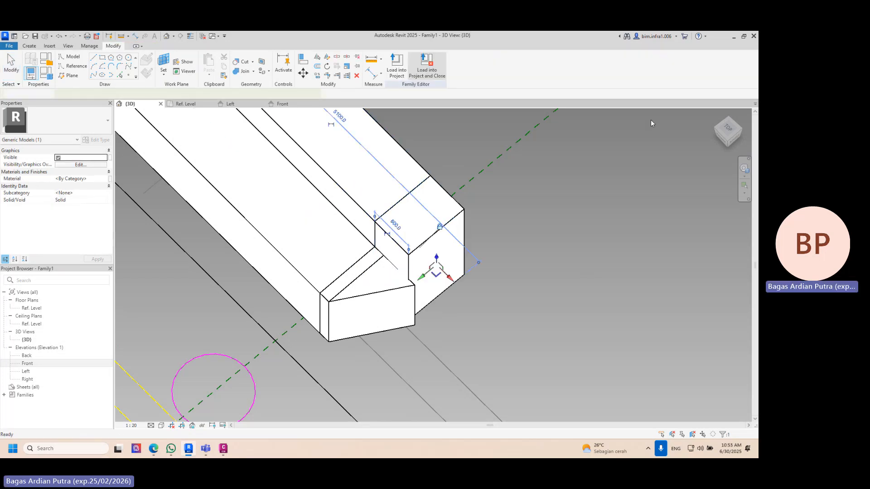
- Stretch the taller form's extension to about 696.2 long, where the skewed outline meets the front/back centre reference plane in the top drawing
{"action": "left_click", "coordinate": [728, 128]}
{"action": "middle_click_drag", "start_coordinate": [288, 214], "coordinate": [550, 256]}
{"action": "scroll", "coordinate": [409, 318], "scroll_direction": "up", "scroll_amount": 2}
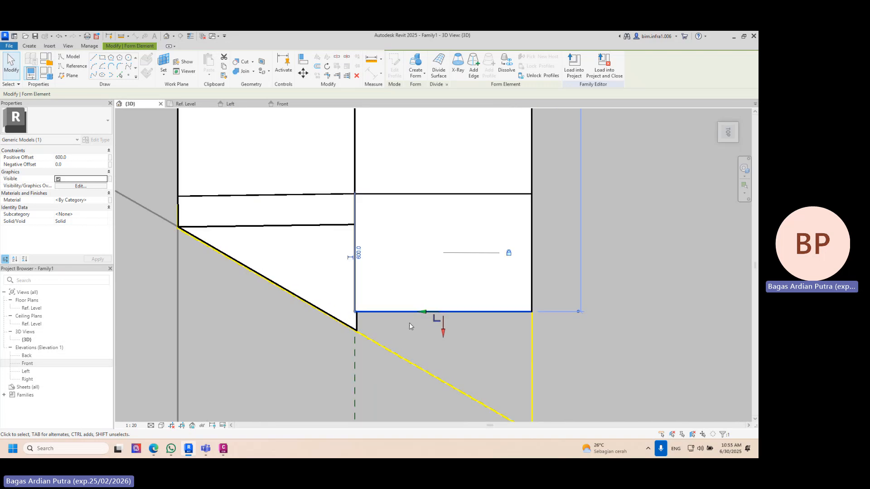
{"action": "scroll", "coordinate": [353, 334], "scroll_direction": "up", "scroll_amount": 1}
{"action": "scroll", "coordinate": [353, 335], "scroll_direction": "up", "scroll_amount": 3}
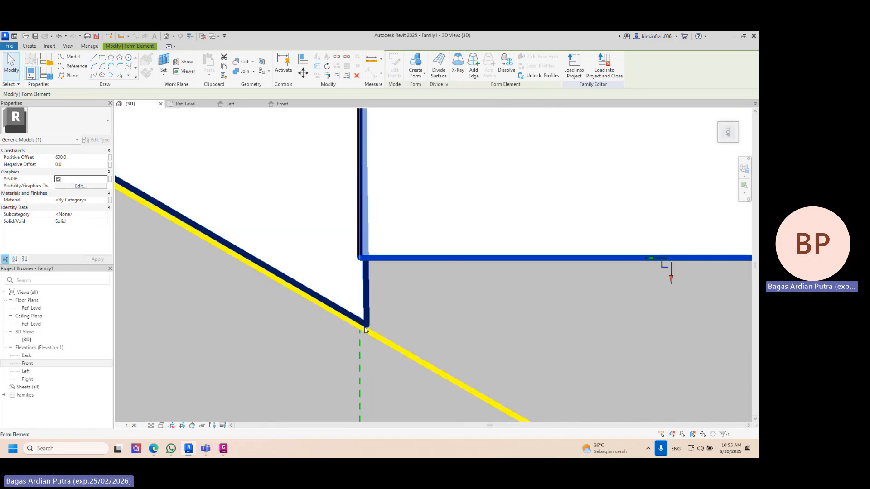
{"action": "left_click", "coordinate": [367, 326]}
{"action": "scroll", "coordinate": [550, 285], "scroll_direction": "down", "scroll_amount": 3}
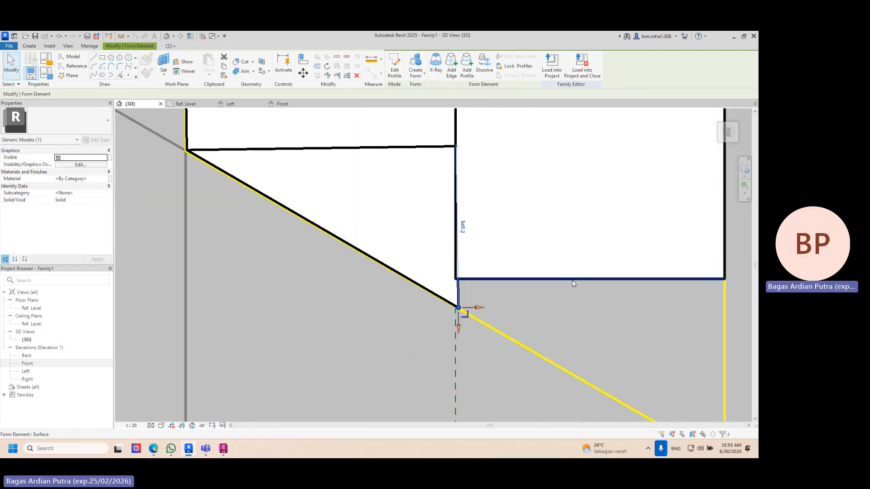
{"action": "left_click", "coordinate": [572, 281]}
{"action": "left_click_drag", "start_coordinate": [590, 307], "coordinate": [591, 335]}
- Create a second extension from the 696.2 long segment's end face and stretch it to about 518.8 long, up to the skewed outline's outer tip
{"action": "middle_click_drag", "start_coordinate": [521, 349], "coordinate": [672, 238], "text": "shift"}
{"action": "scroll", "coordinate": [627, 267], "scroll_direction": "down", "scroll_amount": 4}
{"action": "middle_click_drag", "start_coordinate": [598, 281], "coordinate": [587, 289], "text": "shift"}
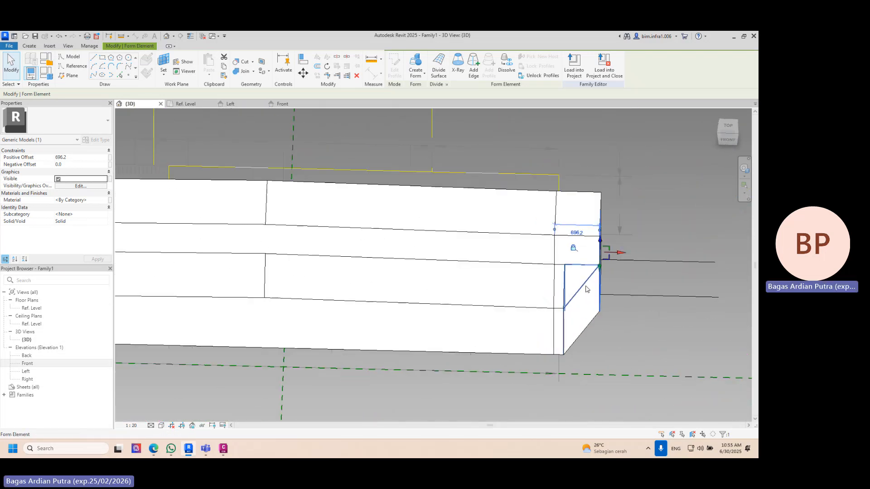
{"action": "left_click", "coordinate": [726, 125]}
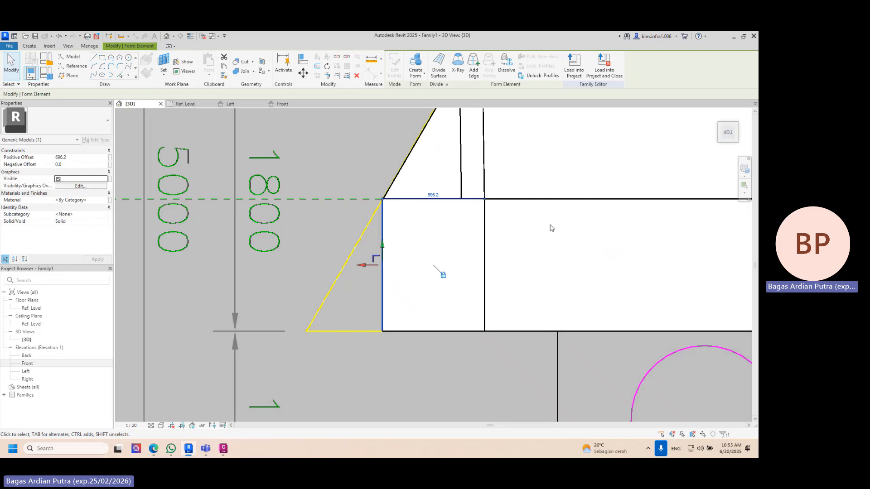
{"action": "left_click_drag", "start_coordinate": [370, 260], "coordinate": [283, 271]}
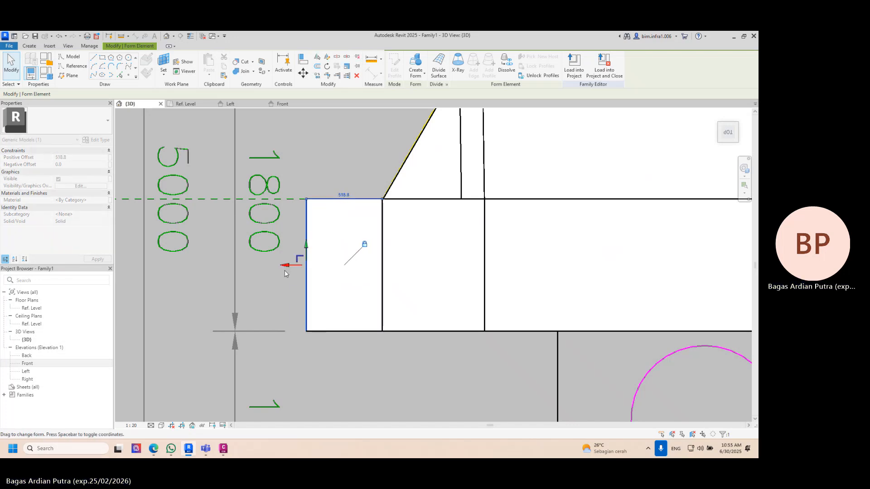
{"action": "left_click", "coordinate": [288, 240]}
- Delete the second extension's vertical corner edge on the centre plane side to give the taller form a skewed end face
{"action": "middle_click_drag", "start_coordinate": [288, 240], "coordinate": [459, 67], "text": "shift"}
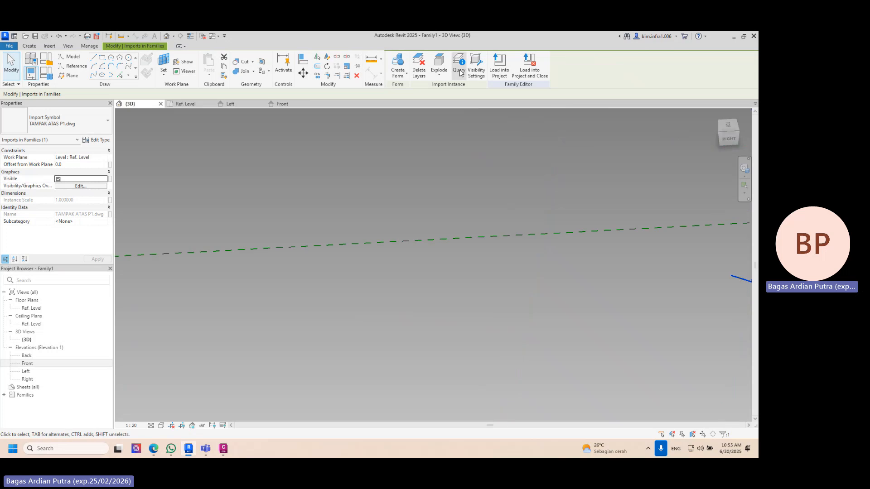
{"action": "scroll", "coordinate": [366, 239], "scroll_direction": "down", "scroll_amount": 8}
{"action": "middle_click_drag", "start_coordinate": [453, 266], "coordinate": [361, 198]}
{"action": "scroll", "coordinate": [349, 151], "scroll_direction": "up", "scroll_amount": 5}
{"action": "scroll", "coordinate": [349, 242], "scroll_direction": "up", "scroll_amount": 3}
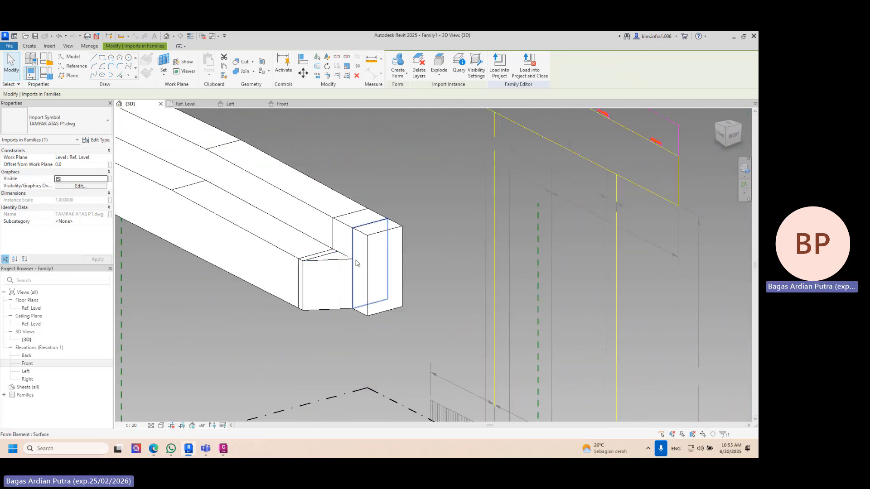
{"action": "left_click", "coordinate": [367, 254]}
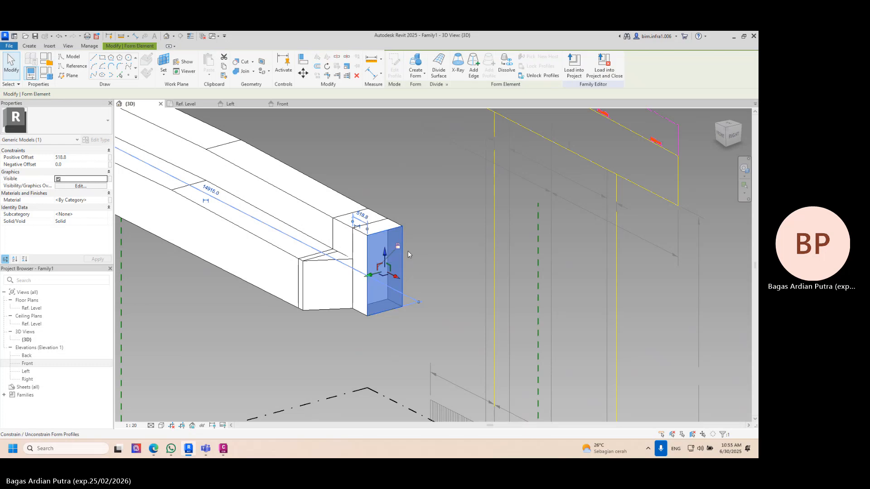
{"action": "left_click", "coordinate": [428, 213]}
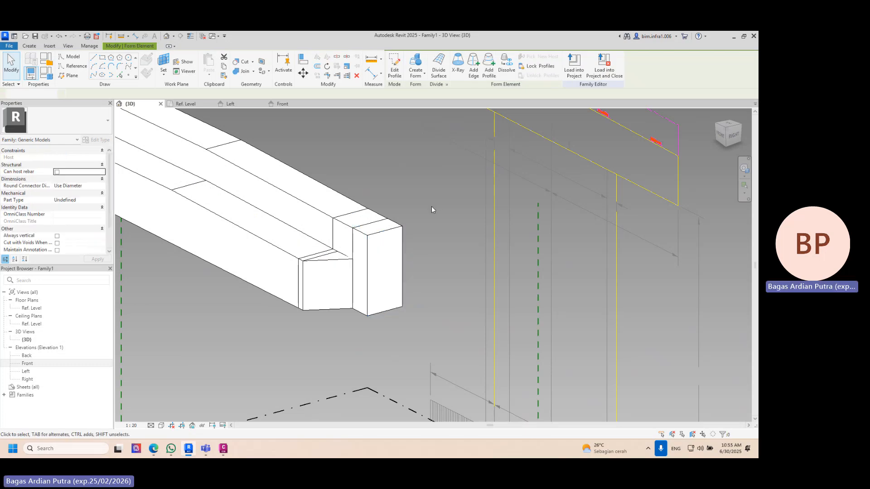
{"action": "left_click", "coordinate": [368, 269]}
{"action": "key", "text": "Escape"}
{"action": "middle_click_drag", "start_coordinate": [371, 269], "coordinate": [482, 230], "text": "shift"}
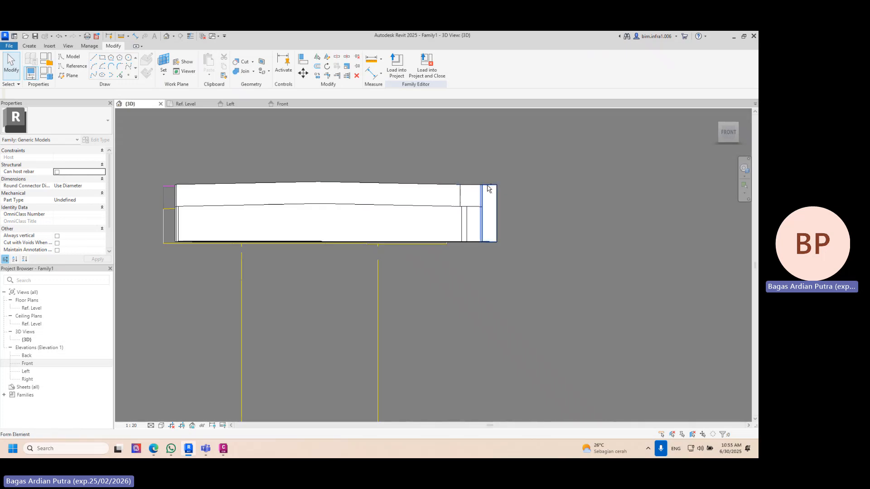
{"action": "middle_click_drag", "start_coordinate": [488, 189], "coordinate": [543, 317], "text": "shift"}
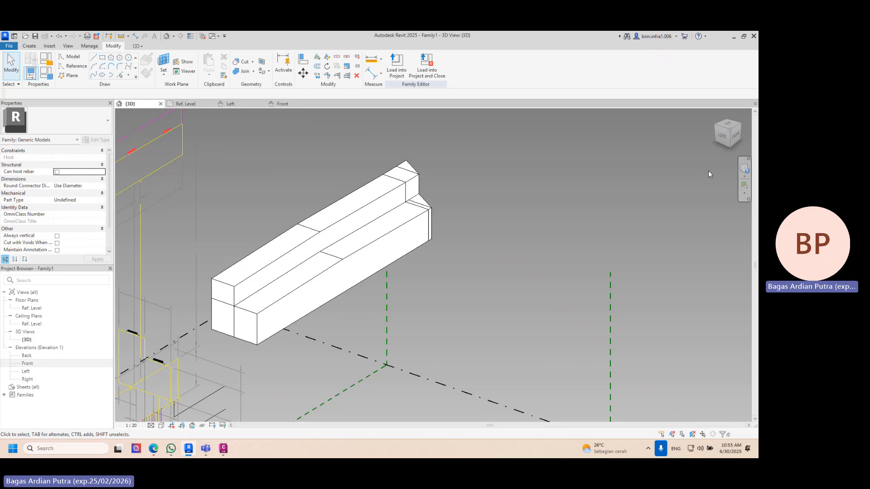
- Delete the horizontal edge dividing the taller form's end face at the opposite end of the pier head
{"action": "left_click", "coordinate": [729, 127]}
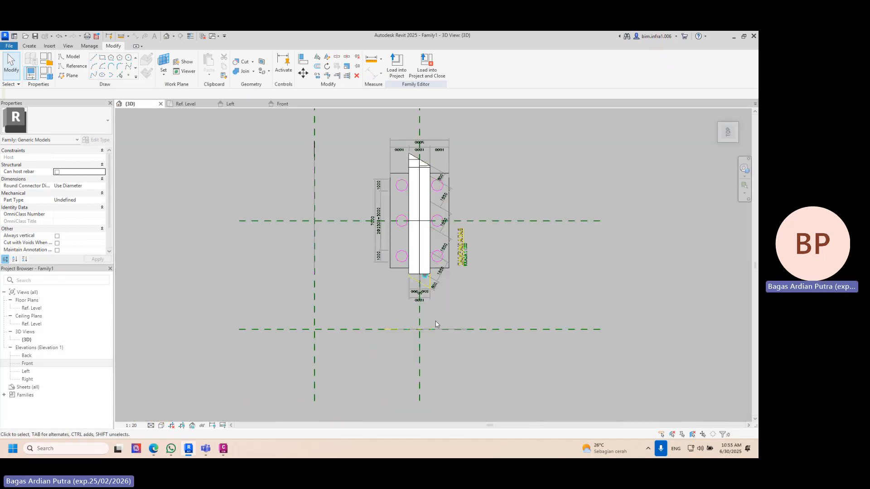
{"action": "scroll", "coordinate": [428, 302], "scroll_direction": "up", "scroll_amount": 10}
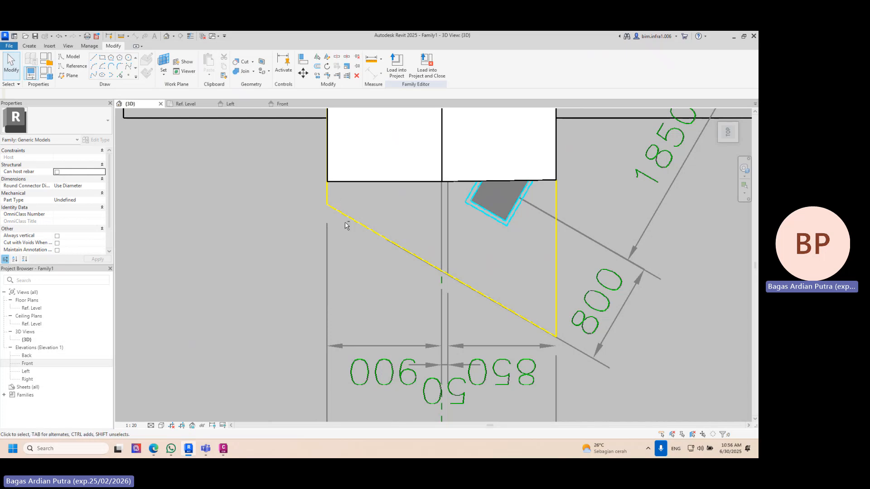
{"action": "middle_click_drag", "start_coordinate": [346, 225], "coordinate": [409, 197], "text": "shift"}
{"action": "scroll", "coordinate": [360, 355], "scroll_direction": "down", "scroll_amount": 4}
{"action": "left_click", "coordinate": [410, 192]}
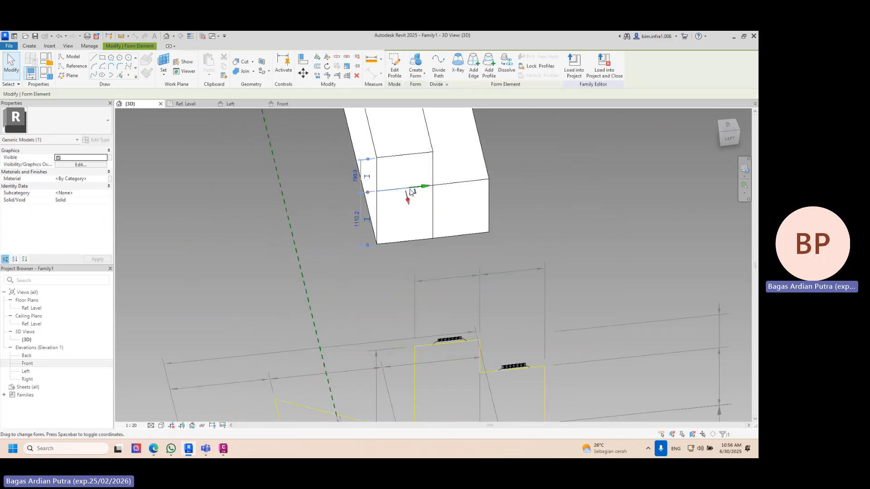
{"action": "key", "text": "Delete"}
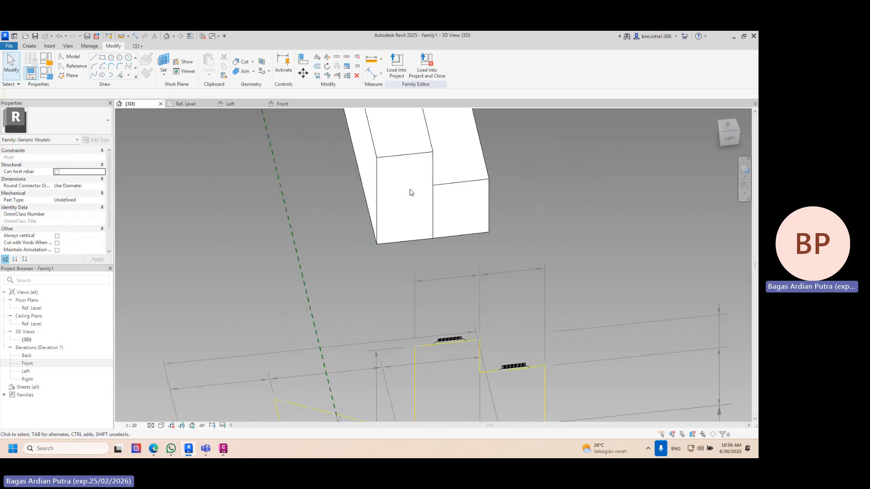
- Create a solid extension from that taller form's end face and stretch it to about 176.5 long, where the skewed outline starts
{"action": "left_click", "coordinate": [412, 159]}
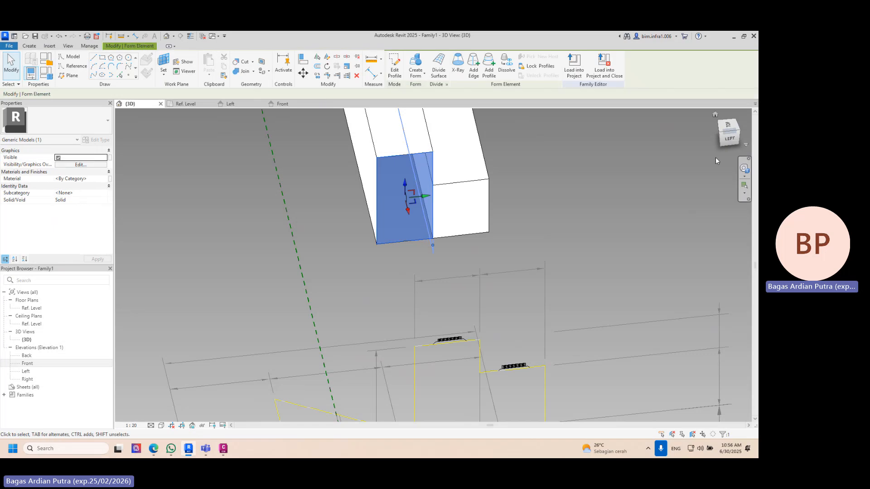
{"action": "left_click", "coordinate": [733, 132]}
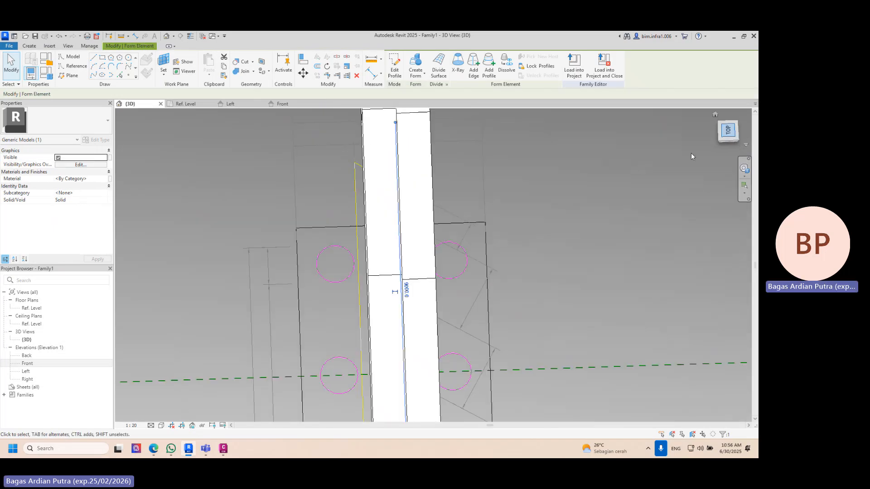
{"action": "left_click", "coordinate": [451, 415]}
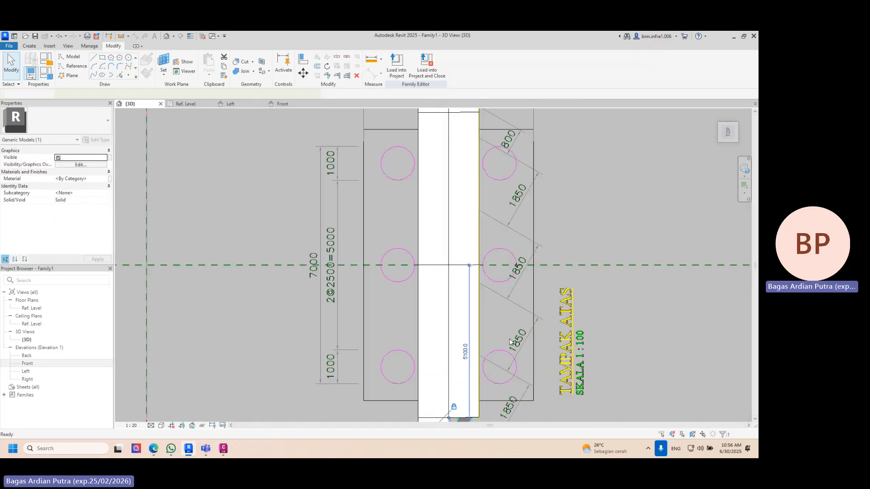
{"action": "middle_click_drag", "start_coordinate": [515, 343], "coordinate": [535, 160]}
{"action": "scroll", "coordinate": [455, 260], "scroll_direction": "up", "scroll_amount": 5}
{"action": "left_click", "coordinate": [454, 247]}
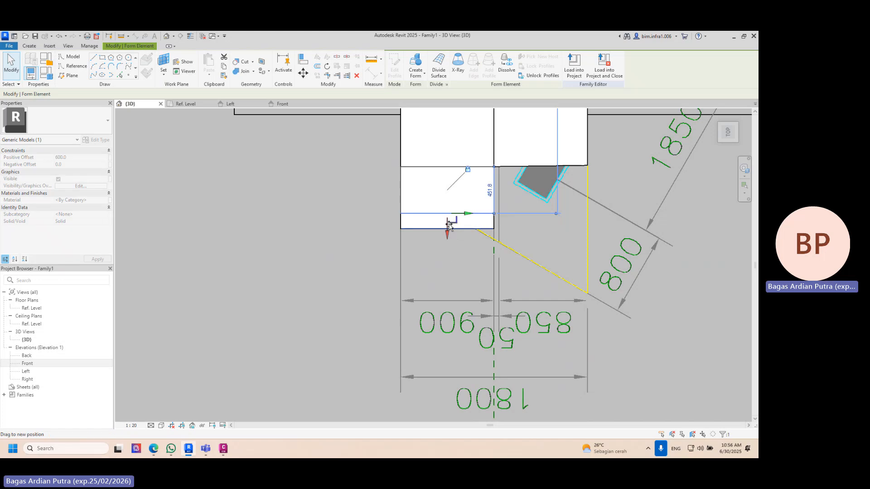
{"action": "scroll", "coordinate": [448, 205], "scroll_direction": "up", "scroll_amount": 2}
{"action": "mouse_move", "coordinate": [445, 202]}
{"action": "left_mouse_down"}
{"action": "mouse_move", "coordinate": [449, 185]}
{"action": "mouse_move", "coordinate": [446, 202]}
{"action": "left_mouse_up"}
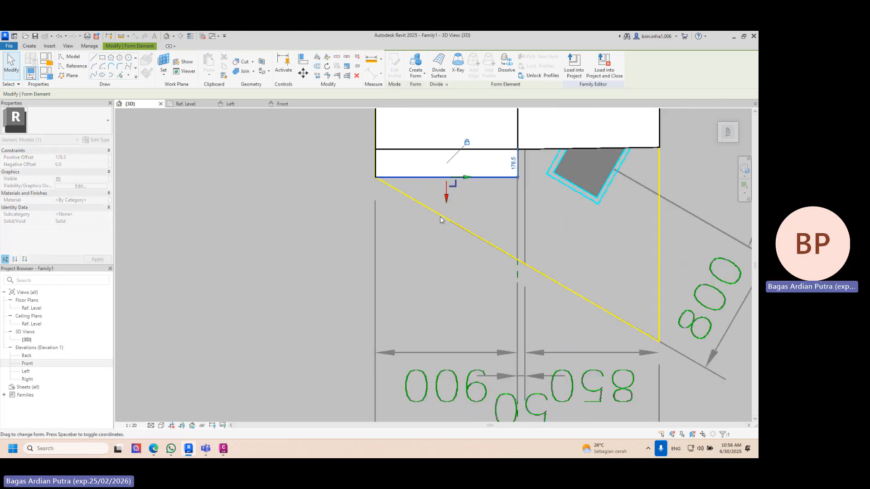
{"action": "scroll", "coordinate": [380, 181], "scroll_direction": "up", "scroll_amount": 3}
{"action": "scroll", "coordinate": [380, 182], "scroll_direction": "down", "scroll_amount": 3}
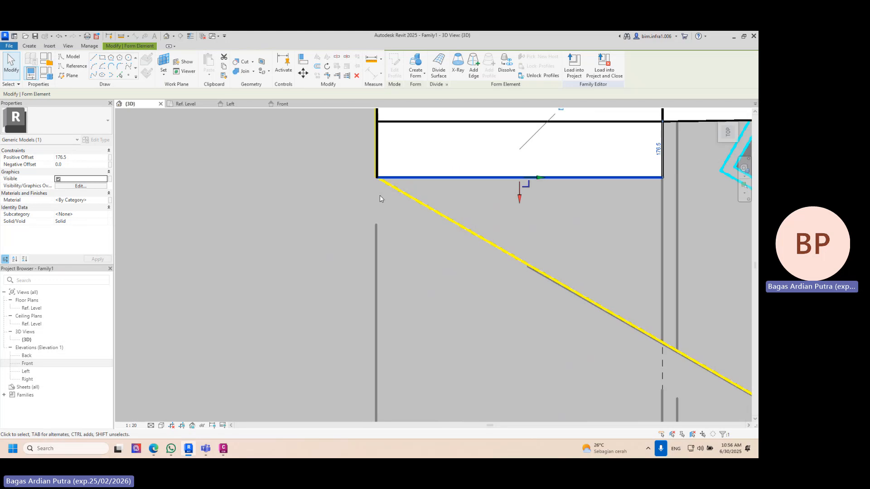
- Create a second extension from the 176.5 long segment and stretch it to about 519.6 long, where the skewed outline meets the centre reference plane
{"action": "left_click", "coordinate": [416, 64]}
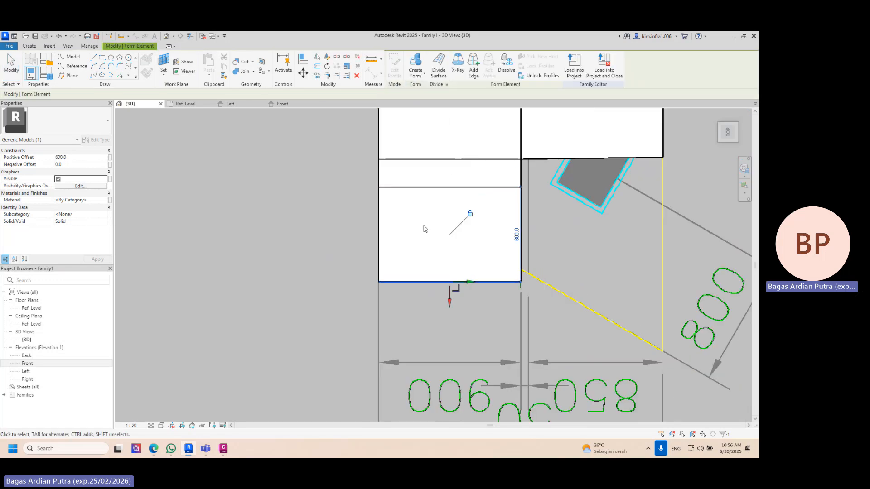
{"action": "scroll", "coordinate": [520, 272], "scroll_direction": "up", "scroll_amount": 4}
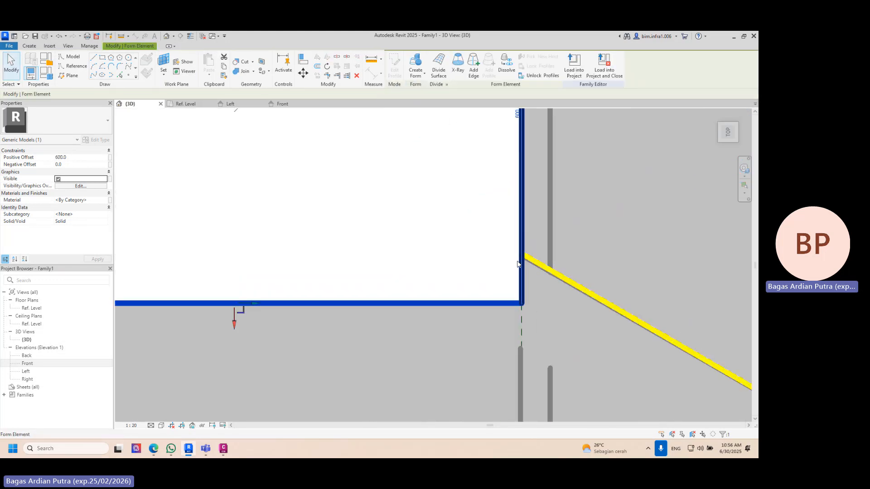
{"action": "left_click_drag", "start_coordinate": [233, 322], "coordinate": [236, 271]}
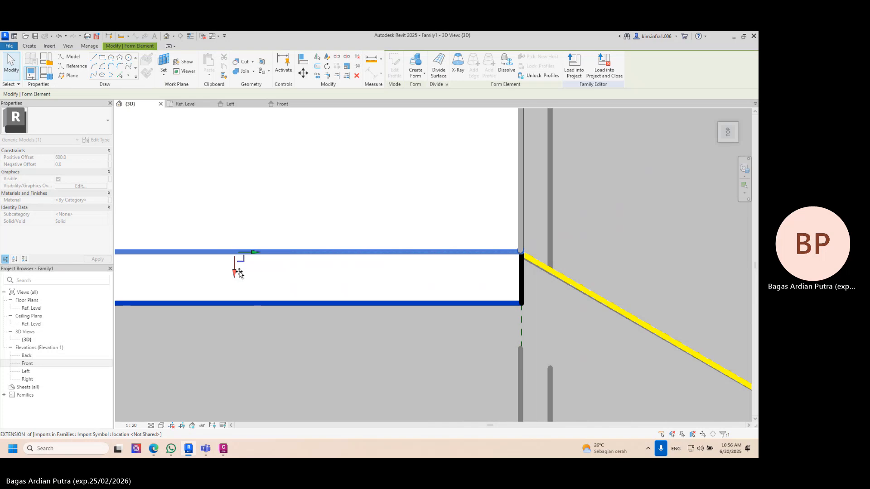
{"action": "scroll", "coordinate": [509, 274], "scroll_direction": "up", "scroll_amount": 2}
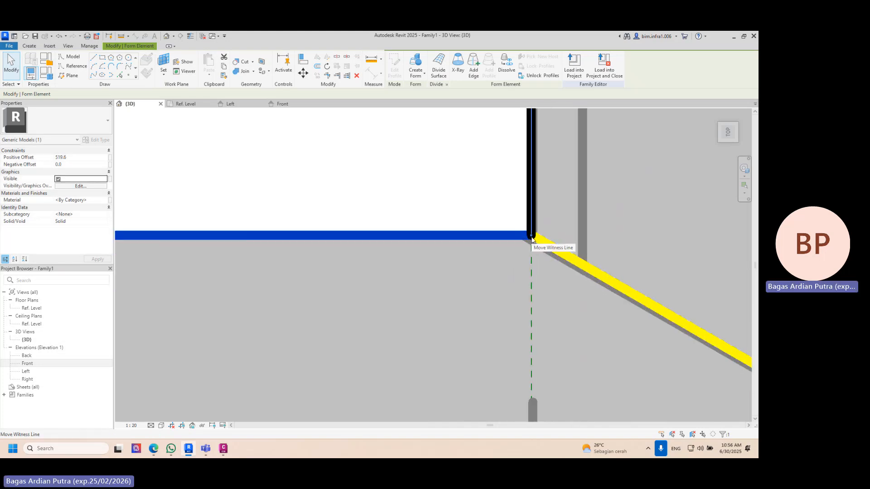
{"action": "scroll", "coordinate": [532, 240], "scroll_direction": "down", "scroll_amount": 4}
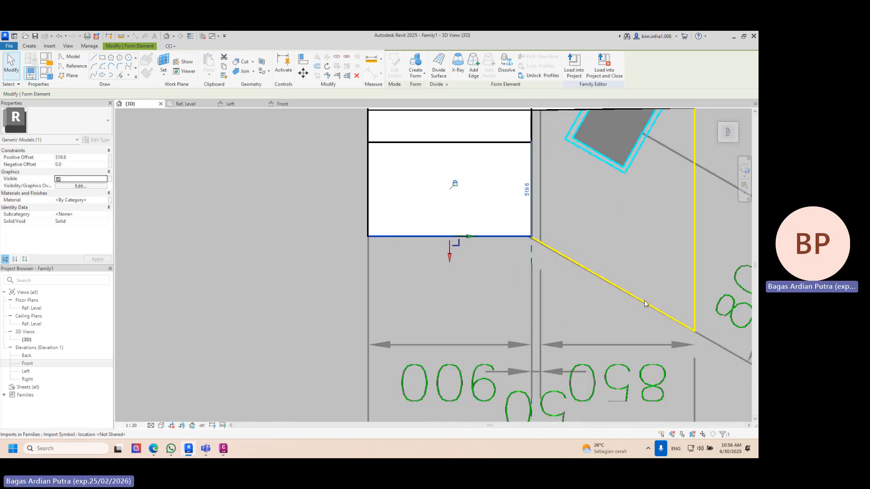
- Toggle the 519.6 long extension's profile constraint and delete its outer vertical corner edge to give it a skewed end face
{"action": "middle_click_drag", "start_coordinate": [536, 310], "coordinate": [646, 165], "text": "shift"}
{"action": "left_click", "coordinate": [647, 166]}
{"action": "scroll", "coordinate": [567, 230], "scroll_direction": "down", "scroll_amount": 1}
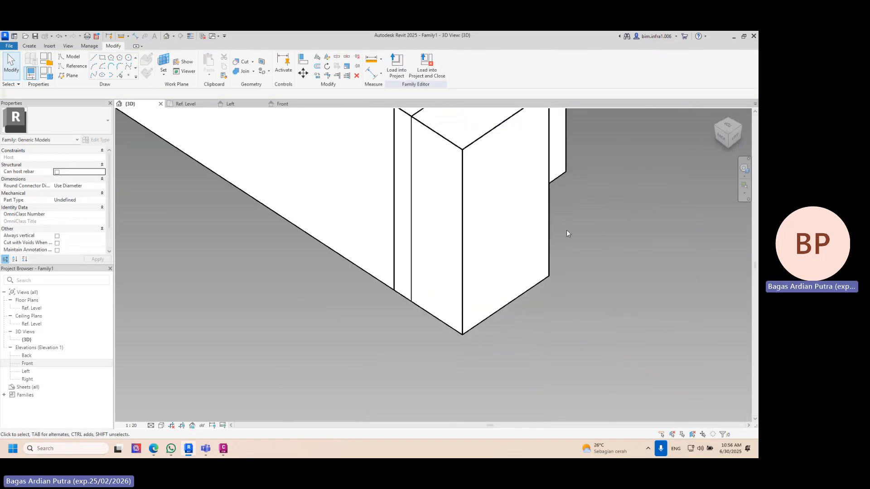
{"action": "left_click", "coordinate": [461, 192]}
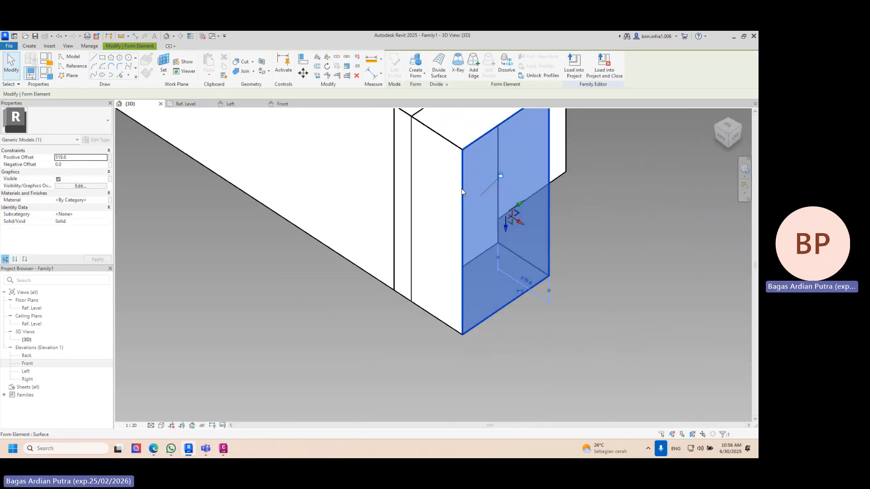
{"action": "left_click", "coordinate": [500, 176]}
{"action": "left_click", "coordinate": [632, 176]}
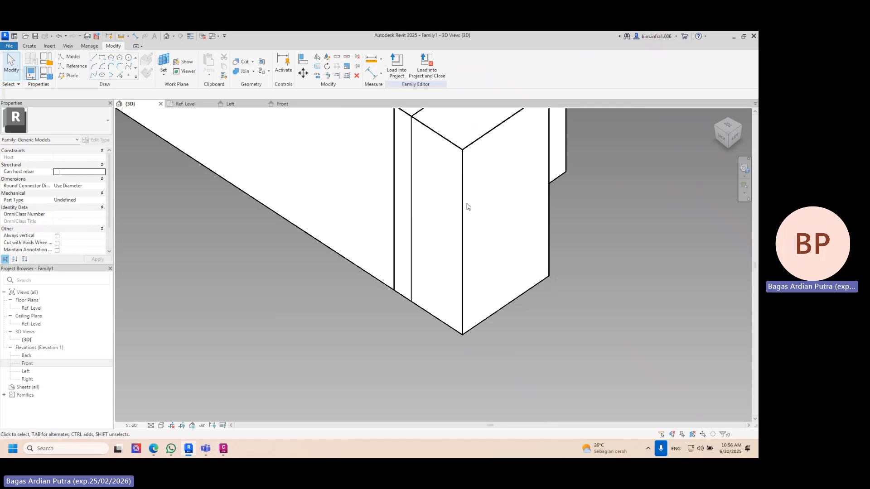
{"action": "left_click", "coordinate": [466, 207]}
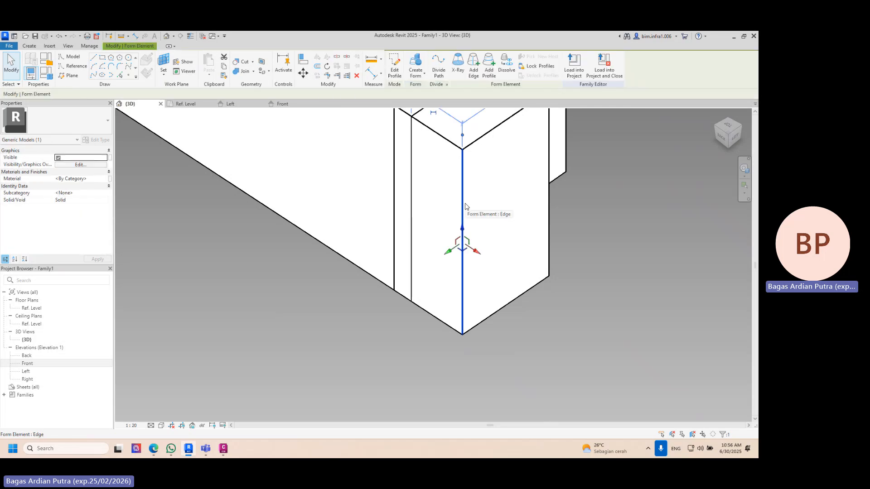
{"action": "key", "text": "Escape"}
{"action": "middle_click_drag", "start_coordinate": [488, 237], "coordinate": [385, 239], "text": "shift"}
- Create a solid extension from the shorter form's end face and stretch it to about 696.1 long, where the skewed outline starts
{"action": "scroll", "coordinate": [536, 223], "scroll_direction": "up", "scroll_amount": 3}
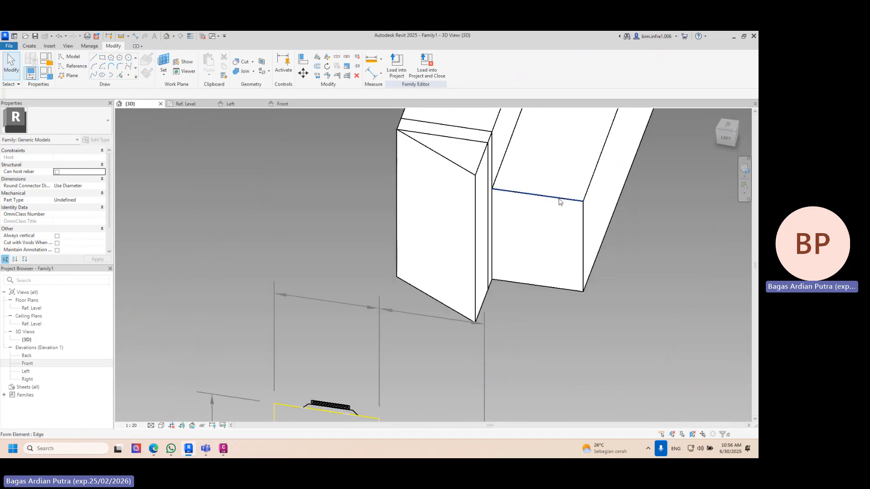
{"action": "scroll", "coordinate": [750, 236], "scroll_direction": "up", "scroll_amount": 4}
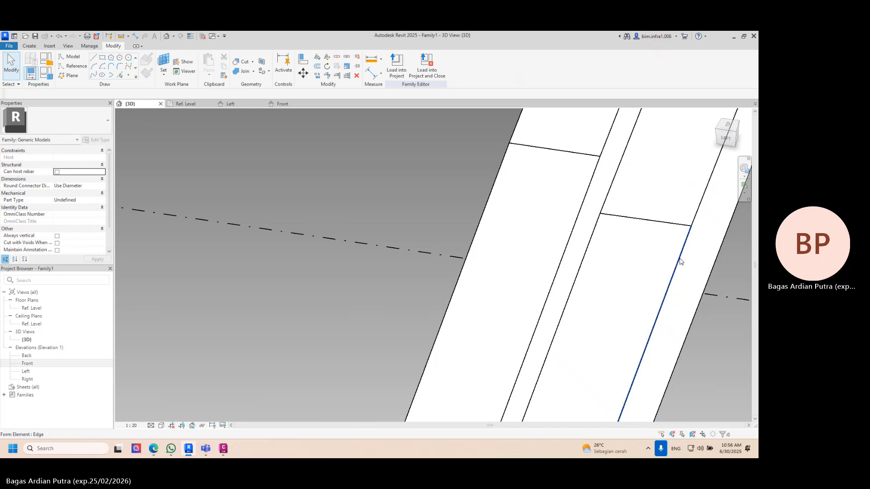
{"action": "scroll", "coordinate": [560, 183], "scroll_direction": "down", "scroll_amount": 4}
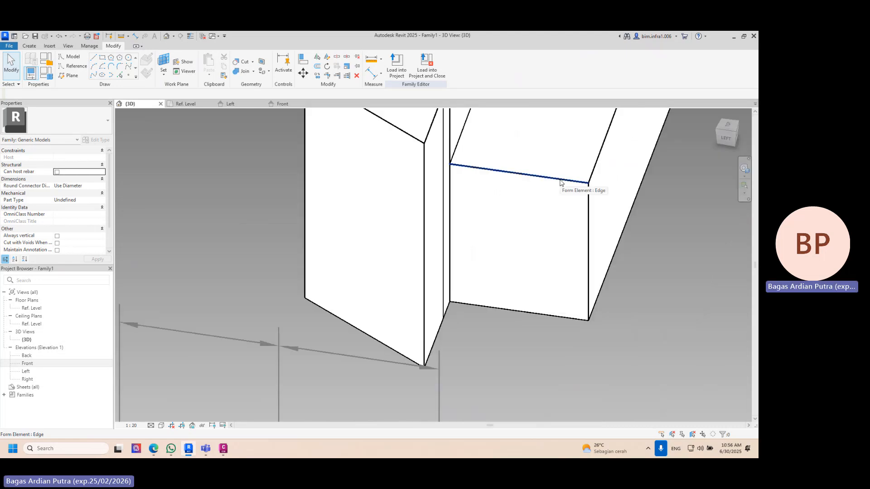
{"action": "key", "text": "Tab"}
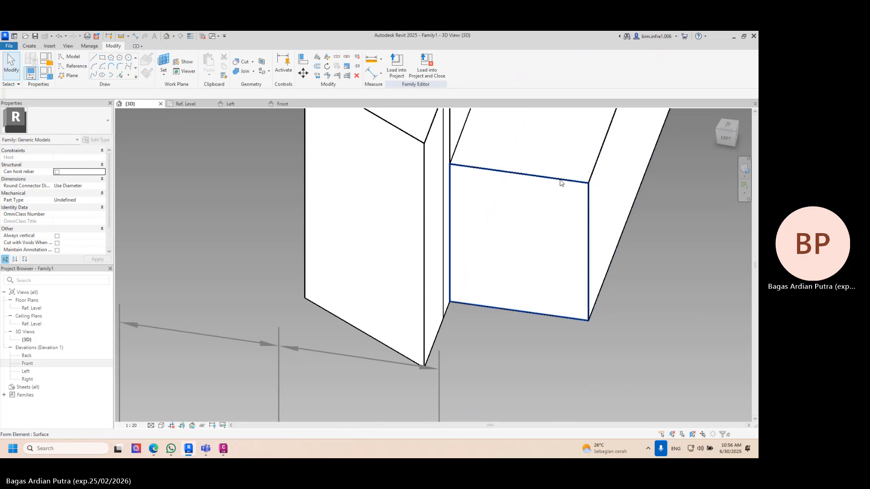
{"action": "left_click", "coordinate": [560, 183]}
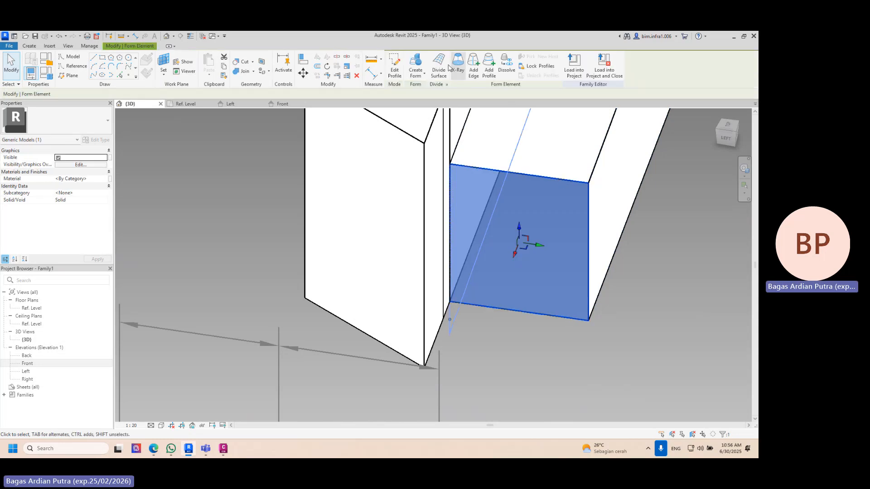
{"action": "left_click", "coordinate": [421, 64]}
{"action": "middle_click_drag", "start_coordinate": [501, 287], "coordinate": [493, 291], "text": "shift"}
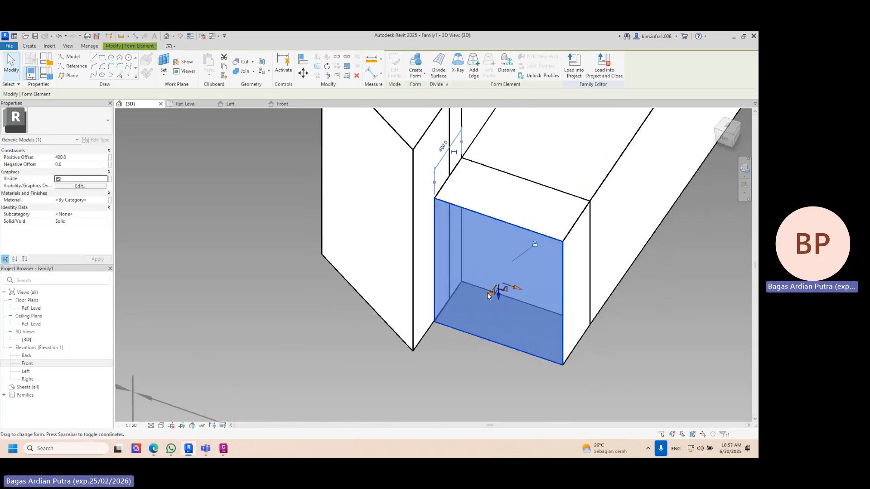
{"action": "left_click_drag", "start_coordinate": [489, 295], "coordinate": [465, 317]}
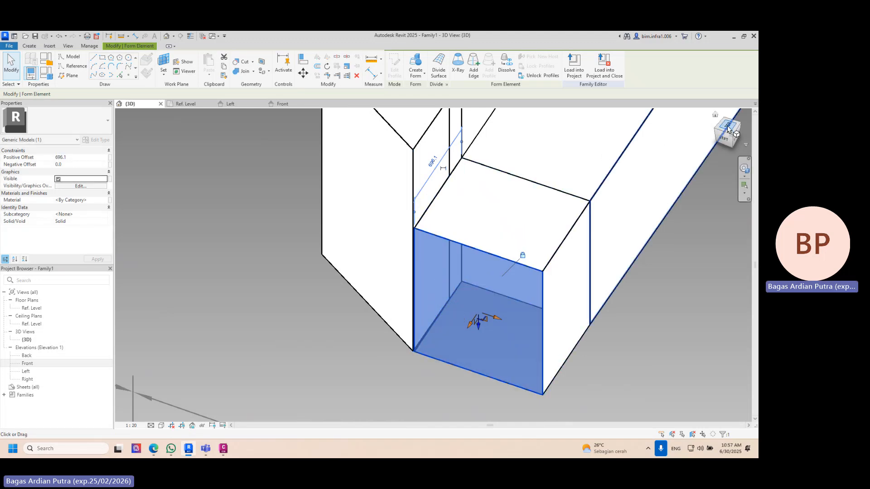
- Create a second extension from the 696.1 long segment and stretch it to about 542.0 long, reaching the skewed outline's outer corner
{"action": "left_click_drag", "start_coordinate": [728, 130], "coordinate": [494, 159]}
{"action": "left_click", "coordinate": [418, 63]}
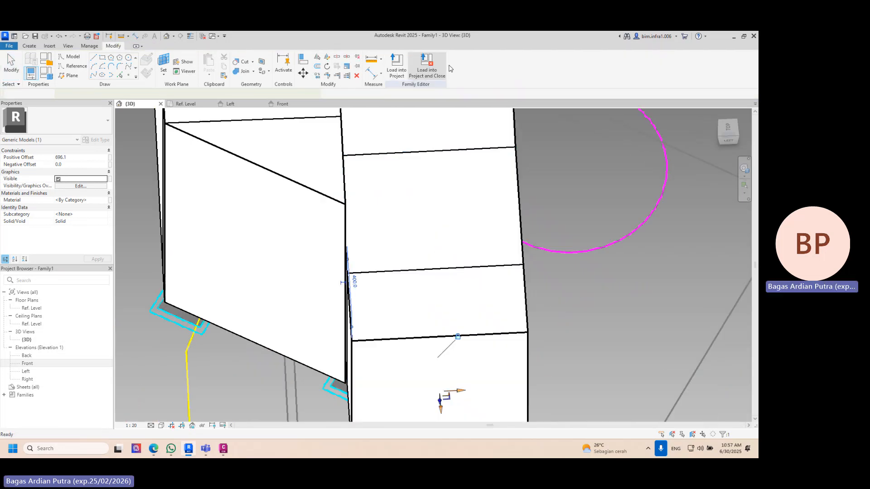
{"action": "left_click", "coordinate": [730, 128]}
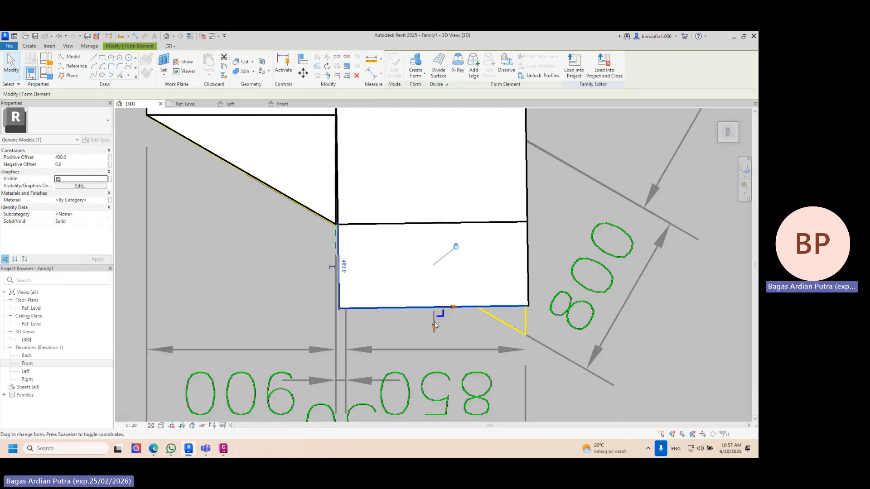
{"action": "left_click_drag", "start_coordinate": [434, 323], "coordinate": [434, 355]}
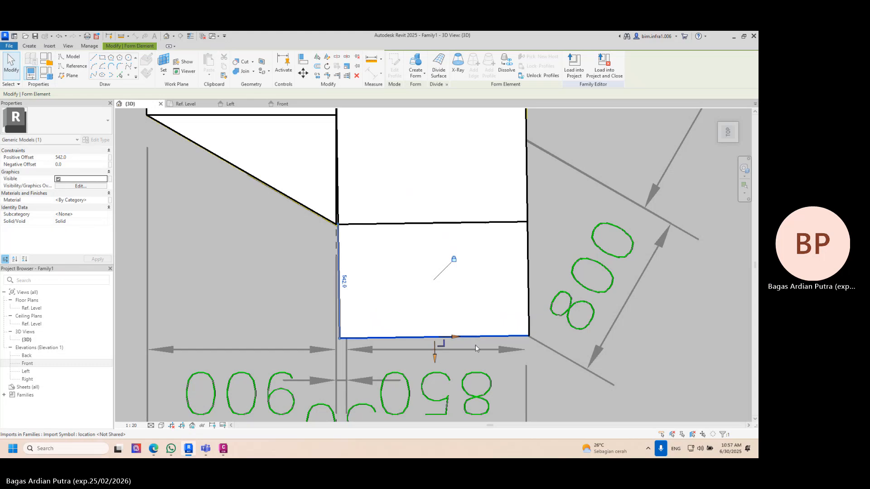
- Delete the outer vertical corner edge of the 542.0 long extension to give it a skewed end face
{"action": "middle_click_drag", "start_coordinate": [503, 317], "coordinate": [611, 127], "text": "shift"}
{"action": "left_click", "coordinate": [630, 232]}
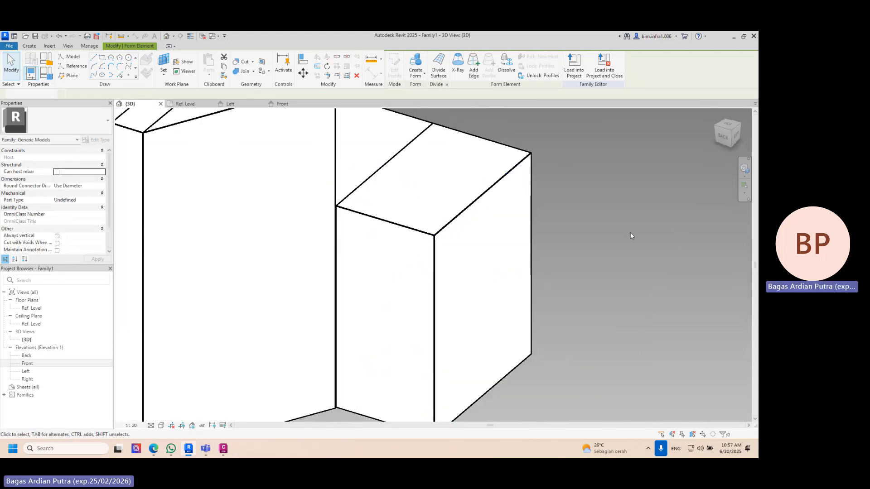
{"action": "scroll", "coordinate": [628, 232], "scroll_direction": "down", "scroll_amount": 2}
{"action": "left_click", "coordinate": [481, 235]}
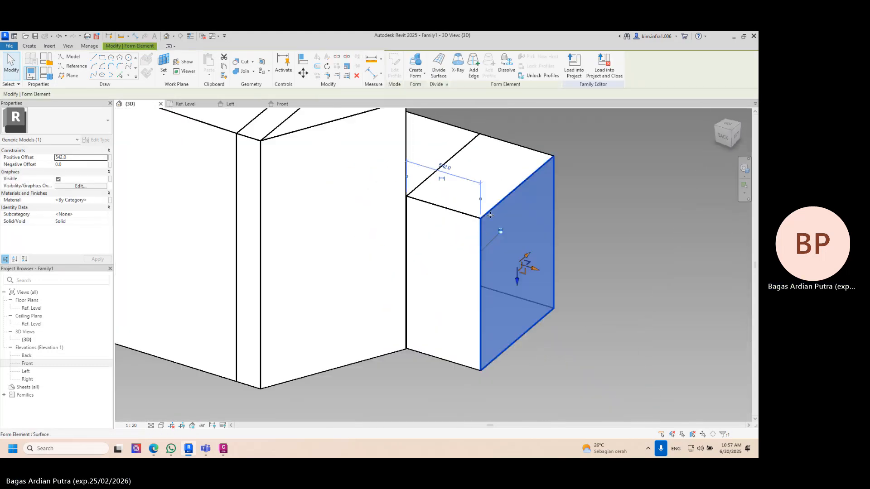
{"action": "left_click", "coordinate": [637, 205]}
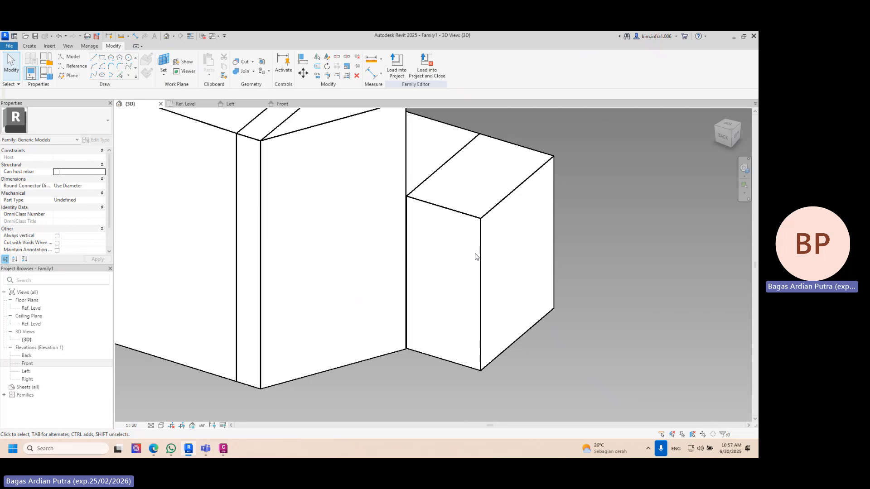
{"action": "left_click", "coordinate": [479, 256]}
{"action": "key", "text": "Delete"}
{"action": "scroll", "coordinate": [534, 237], "scroll_direction": "down", "scroll_amount": 2}
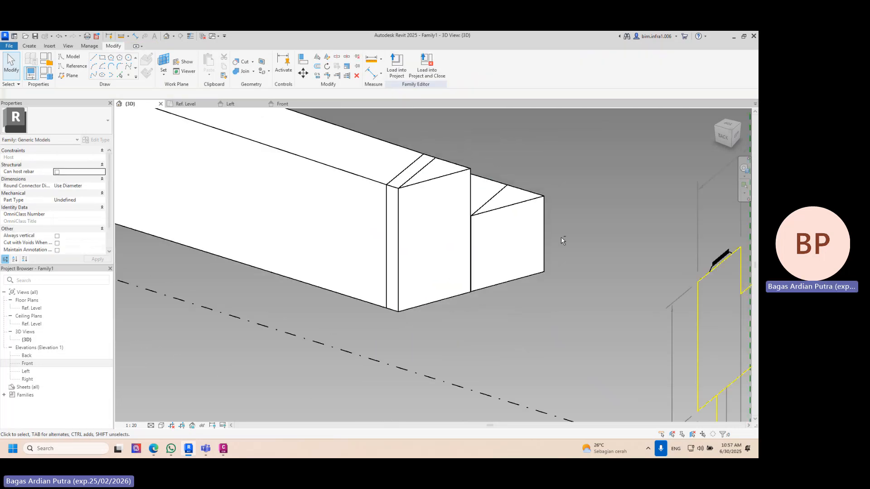
- Inspect the pier head from several sides, along with the column outline in the plan drawing and the pier head's underside
{"action": "middle_click_drag", "start_coordinate": [560, 240], "coordinate": [496, 269], "text": "shift"}
{"action": "scroll", "coordinate": [498, 272], "scroll_direction": "down", "scroll_amount": 3}
{"action": "middle_click_drag", "start_coordinate": [461, 273], "coordinate": [382, 299], "text": "shift"}
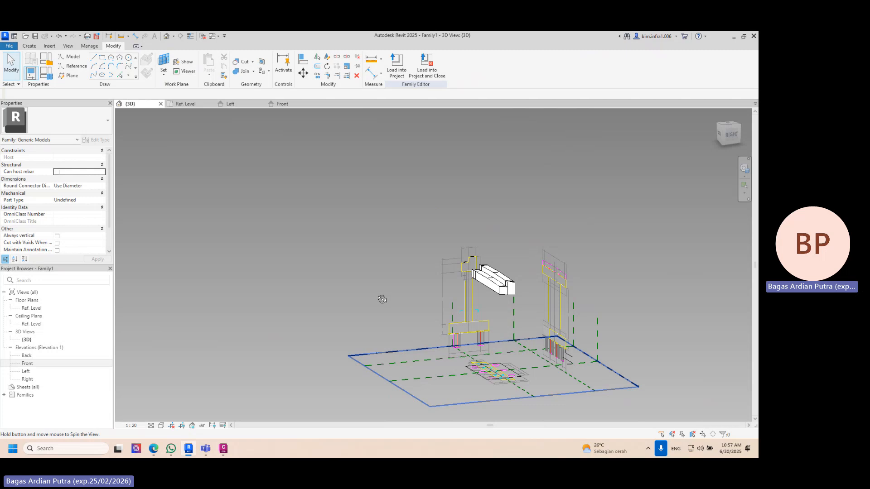
{"action": "middle_click_drag", "start_coordinate": [381, 299], "coordinate": [464, 297], "text": "shift"}
{"action": "scroll", "coordinate": [463, 297], "scroll_direction": "up", "scroll_amount": 3}
{"action": "middle_click_drag", "start_coordinate": [530, 357], "coordinate": [587, 385], "text": "shift"}
{"action": "middle_click_drag", "start_coordinate": [587, 385], "coordinate": [516, 240]}
{"action": "scroll", "coordinate": [516, 240], "scroll_direction": "up", "scroll_amount": 3}
{"action": "scroll", "coordinate": [491, 216], "scroll_direction": "up", "scroll_amount": 3}
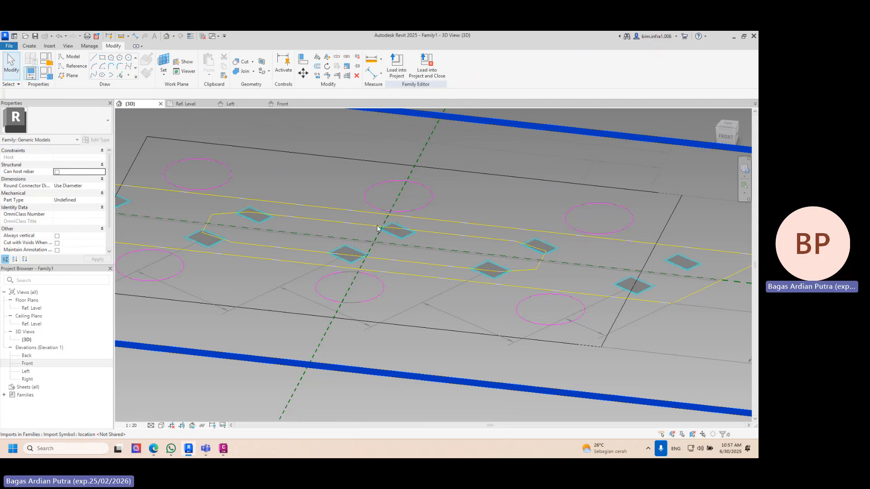
{"action": "scroll", "coordinate": [456, 249], "scroll_direction": "down", "scroll_amount": 5}
{"action": "middle_click_drag", "start_coordinate": [456, 249], "coordinate": [476, 194], "text": "shift"}
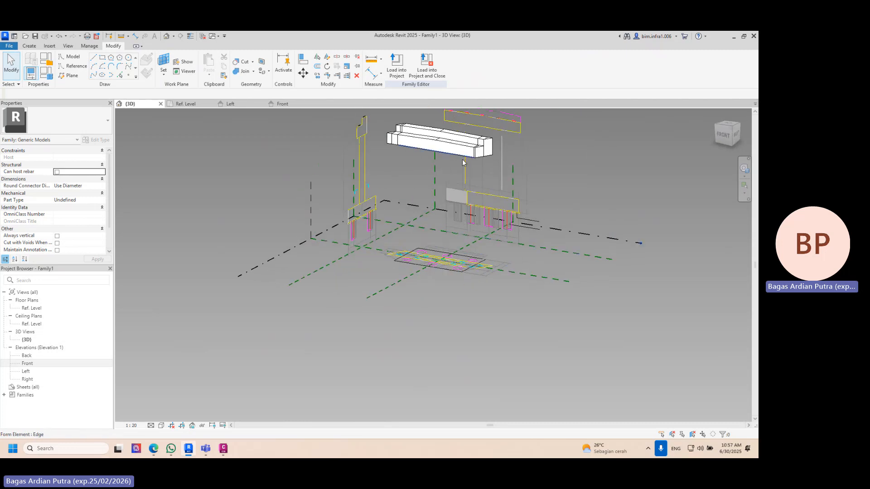
{"action": "middle_click_drag", "start_coordinate": [463, 163], "coordinate": [539, 82], "text": "shift"}
{"action": "scroll", "coordinate": [488, 121], "scroll_direction": "up", "scroll_amount": 3}
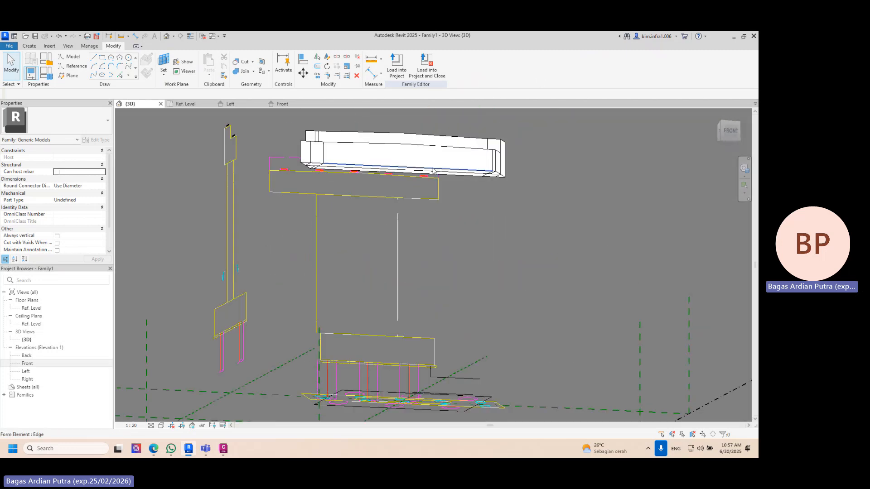
{"action": "scroll", "coordinate": [434, 171], "scroll_direction": "up", "scroll_amount": 3}
{"action": "scroll", "coordinate": [418, 184], "scroll_direction": "down", "scroll_amount": 3}
{"action": "scroll", "coordinate": [433, 175], "scroll_direction": "down", "scroll_amount": 3}
{"action": "middle_click_drag", "start_coordinate": [433, 176], "coordinate": [366, 131], "text": "shift"}
{"action": "scroll", "coordinate": [366, 131], "scroll_direction": "up", "scroll_amount": 3}
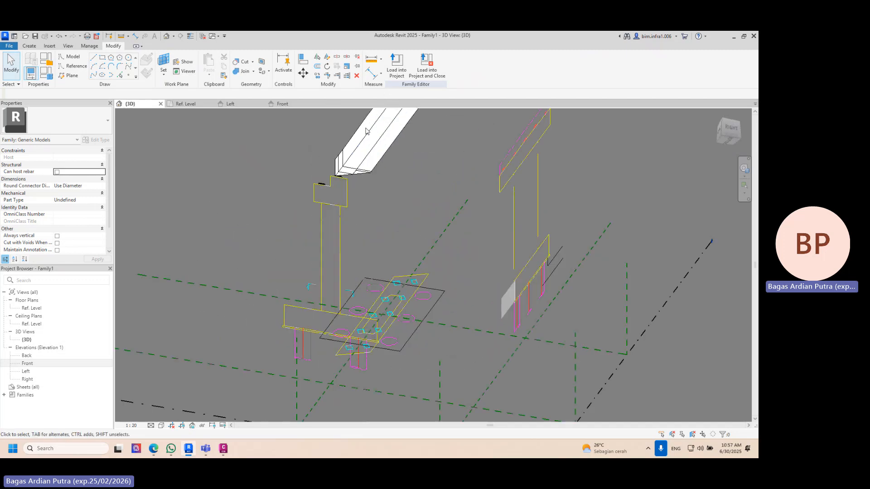
- Set the underside of the pier head as the active work plane
{"action": "left_click", "coordinate": [166, 59]}
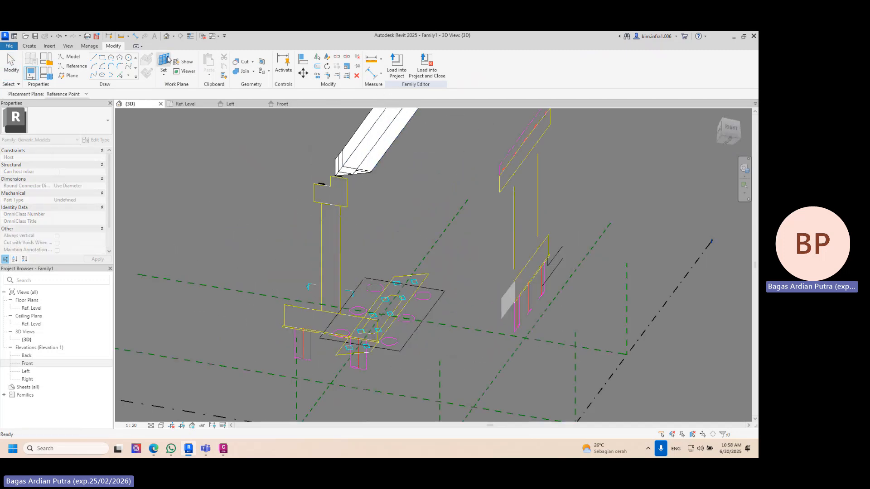
{"action": "left_click", "coordinate": [384, 129]}
{"action": "middle_click_drag", "start_coordinate": [383, 130], "coordinate": [419, 168], "text": "shift"}
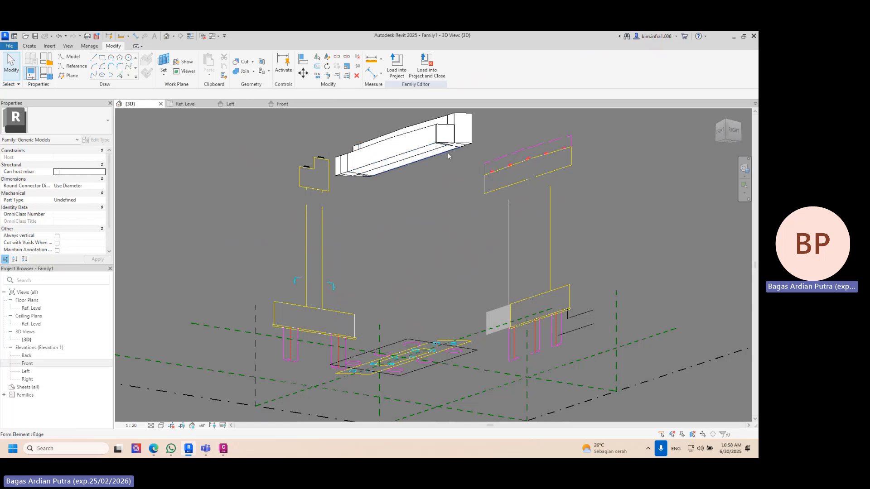
{"action": "middle_click_drag", "start_coordinate": [403, 149], "coordinate": [364, 195], "text": "shift"}
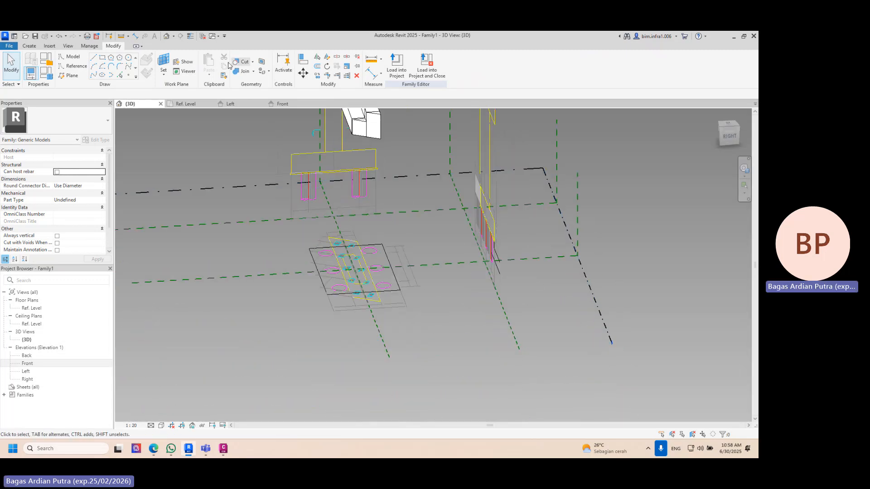
{"action": "left_click", "coordinate": [168, 63]}
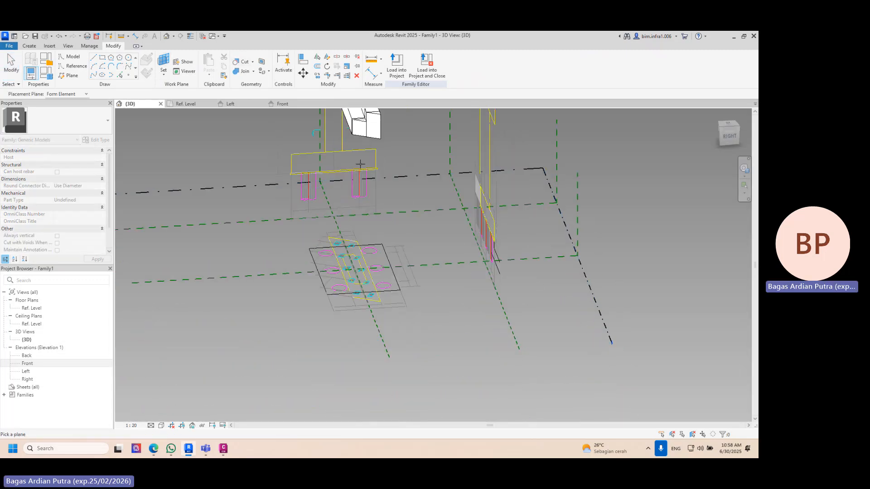
{"action": "middle_click_drag", "start_coordinate": [383, 199], "coordinate": [242, 114], "text": "shift"}
{"action": "key", "text": "Escape"}
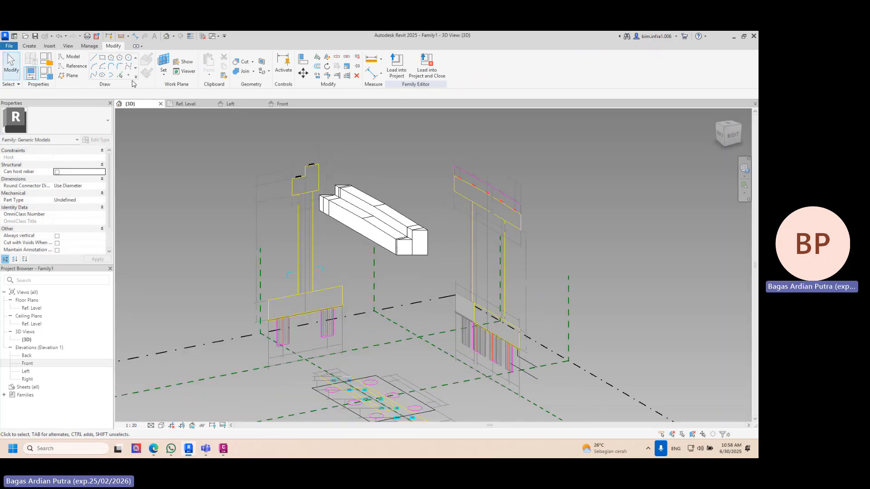
- Pick the closed chain of the plan drawing's elongated column outline as model lines on the pier head's underside
{"action": "left_click", "coordinate": [120, 77]}
{"action": "middle_click_drag", "start_coordinate": [365, 381], "coordinate": [340, 209]}
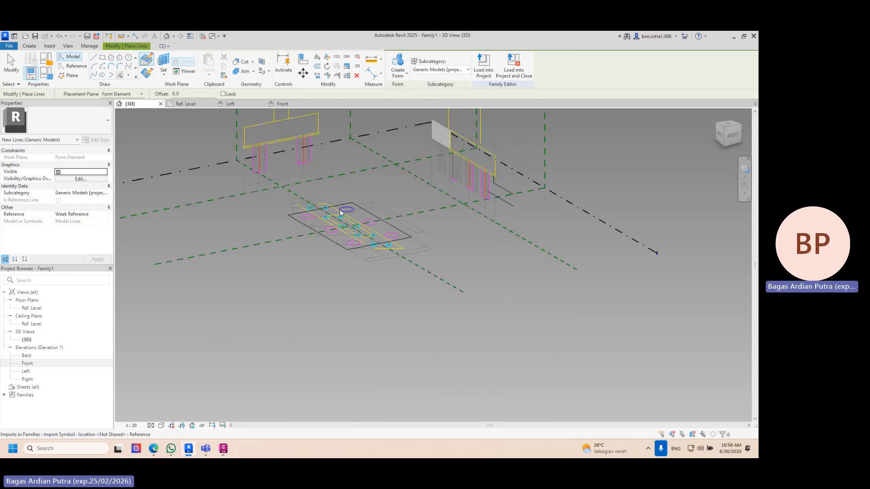
{"action": "scroll", "coordinate": [336, 219], "scroll_direction": "up", "scroll_amount": 5}
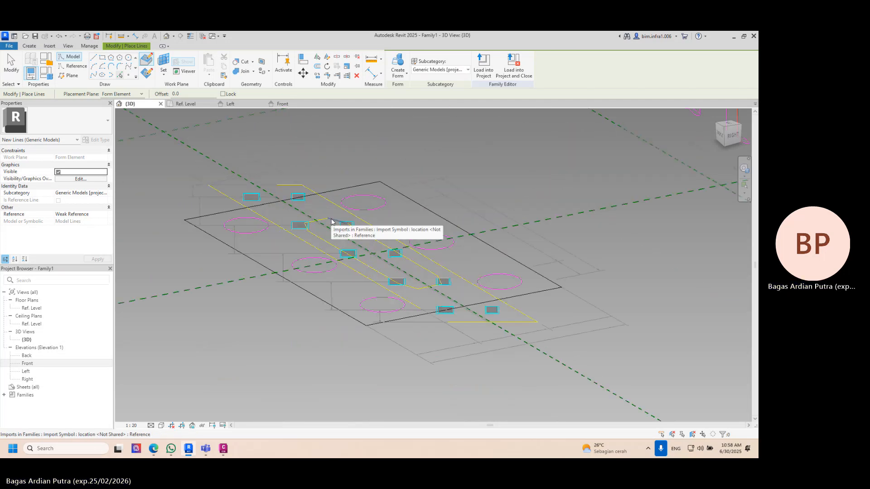
{"action": "key", "text": "Tab"}
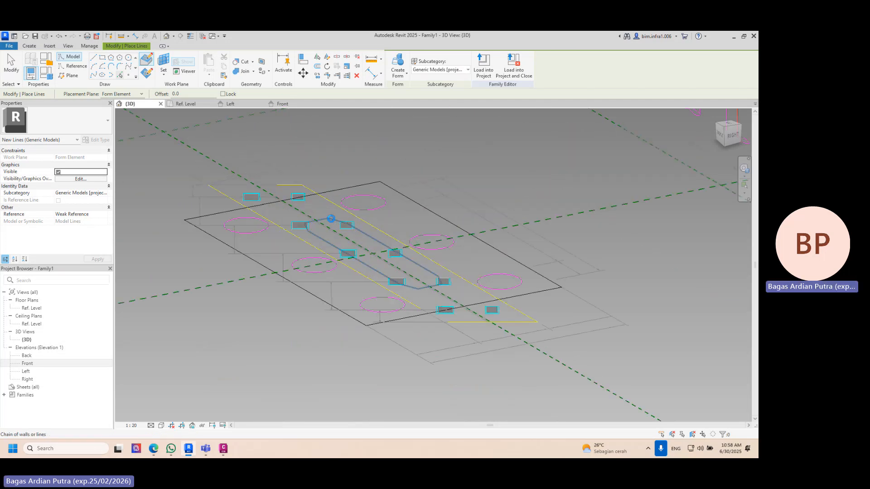
{"action": "middle_click_drag", "start_coordinate": [372, 255], "coordinate": [498, 353], "text": "shift"}
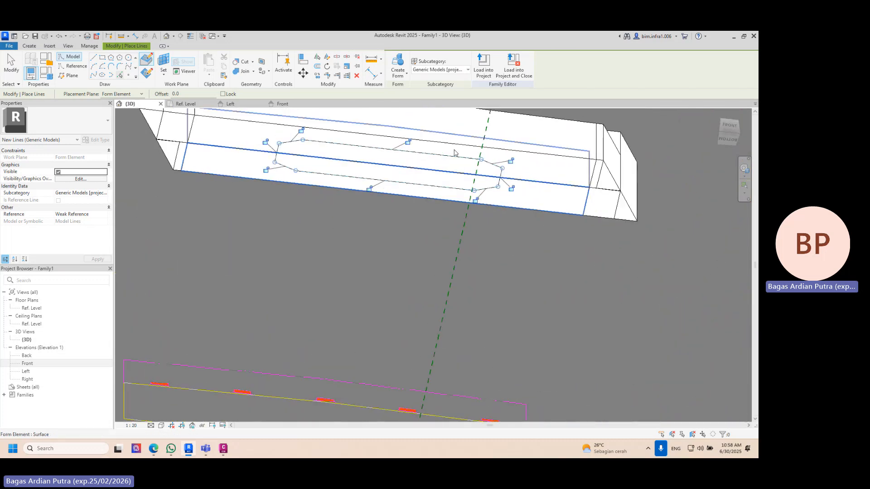
- Create a solid column form from the picked outline and stretch it downward to about 7200.2 high
{"action": "left_click", "coordinate": [399, 64]}
{"action": "middle_click_drag", "start_coordinate": [453, 280], "coordinate": [461, 213], "text": "shift"}
{"action": "scroll", "coordinate": [460, 174], "scroll_direction": "down", "scroll_amount": 5}
{"action": "middle_click_drag", "start_coordinate": [478, 176], "coordinate": [433, 201], "text": "shift"}
{"action": "left_click_drag", "start_coordinate": [434, 186], "coordinate": [433, 246]}
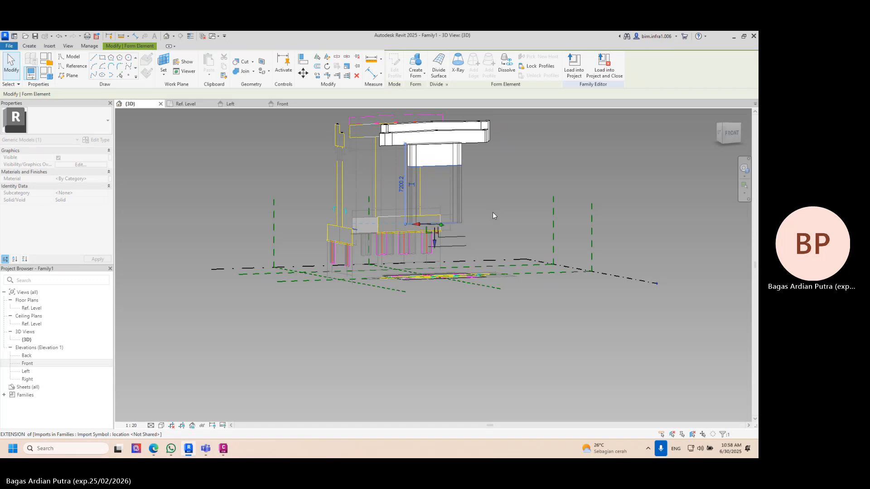
- Compare the column's base with the top of the pile cap in the front elevation drawing
{"action": "left_click", "coordinate": [728, 133]}
{"action": "middle_click_drag", "start_coordinate": [439, 250], "coordinate": [457, 326]}
{"action": "scroll", "coordinate": [423, 288], "scroll_direction": "down", "scroll_amount": 3}
{"action": "middle_click_drag", "start_coordinate": [422, 266], "coordinate": [449, 166]}
{"action": "scroll", "coordinate": [416, 236], "scroll_direction": "up", "scroll_amount": 1}
{"action": "mouse_move", "coordinate": [471, 277]}
{"action": "left_mouse_down"}
{"action": "mouse_move", "coordinate": [470, 263]}
{"action": "mouse_move", "coordinate": [472, 273]}
{"action": "left_mouse_up"}
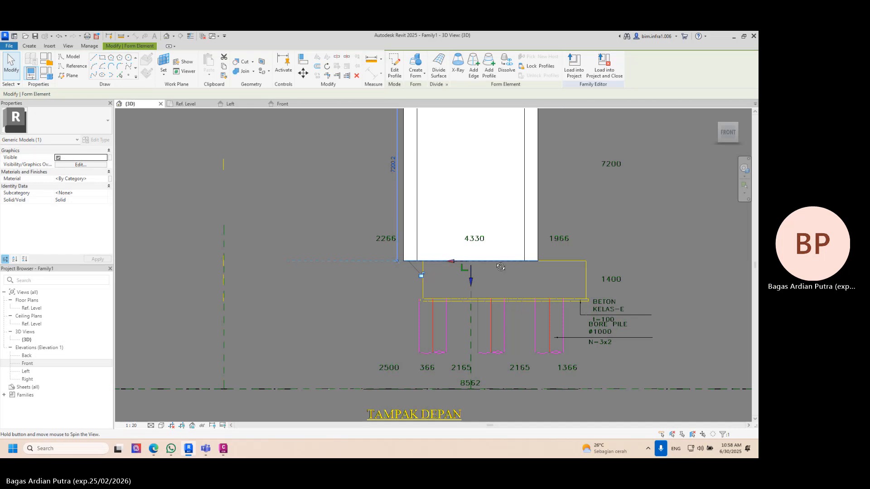
{"action": "middle_click_drag", "start_coordinate": [499, 263], "coordinate": [514, 264], "text": "shift"}
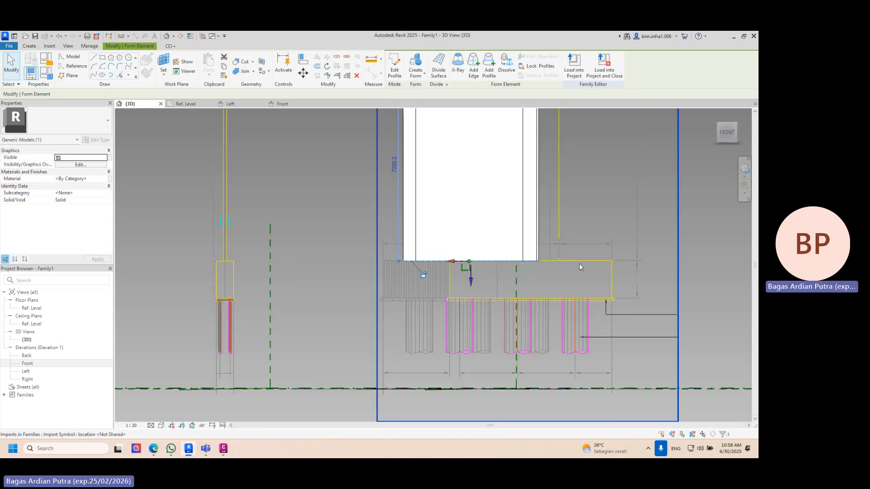
{"action": "middle_click_drag", "start_coordinate": [579, 262], "coordinate": [546, 292], "text": "shift"}
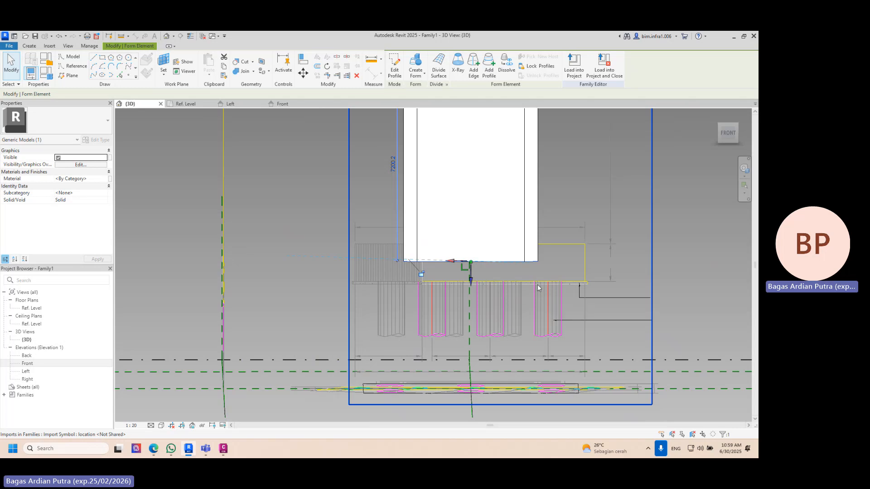
{"action": "scroll", "coordinate": [542, 291], "scroll_direction": "down", "scroll_amount": 4}
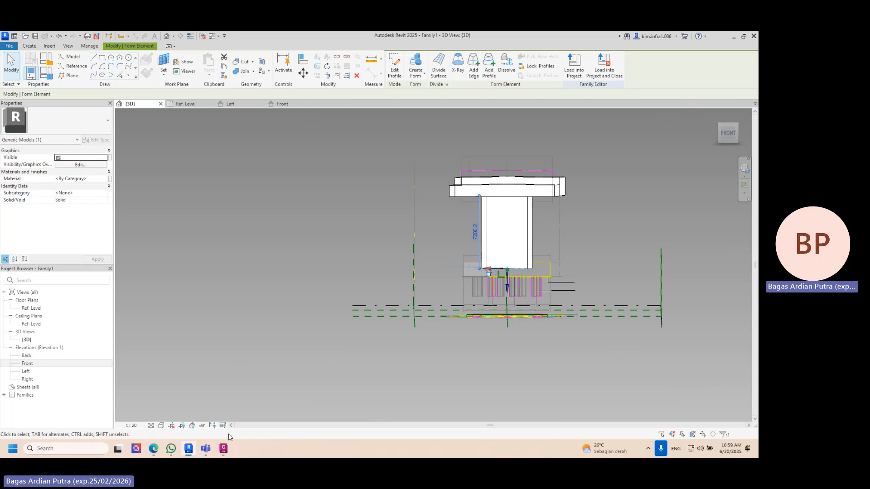
- Switch to Civil 3D and examine the pier foundations and their elevations in the bridge's longitudinal drawing
{"action": "left_click", "coordinate": [223, 448]}
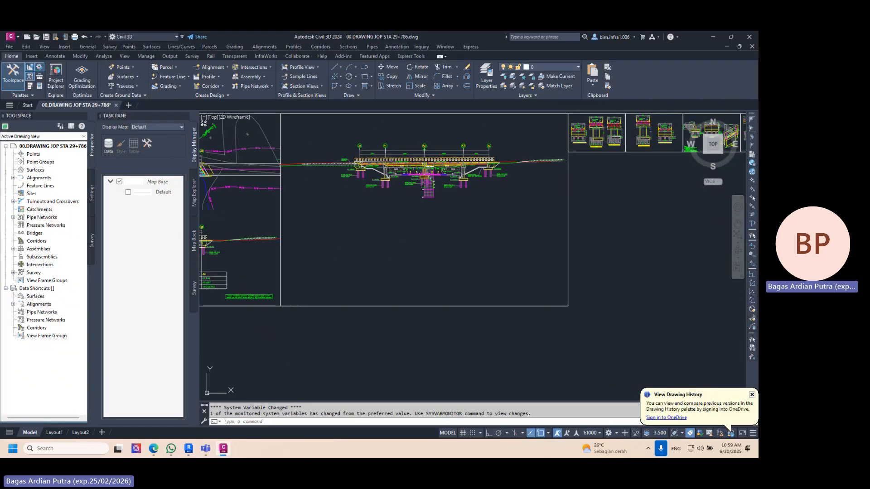
{"action": "scroll", "coordinate": [416, 150], "scroll_direction": "up", "scroll_amount": 8}
{"action": "middle_click_drag", "start_coordinate": [235, 286], "coordinate": [352, 228]}
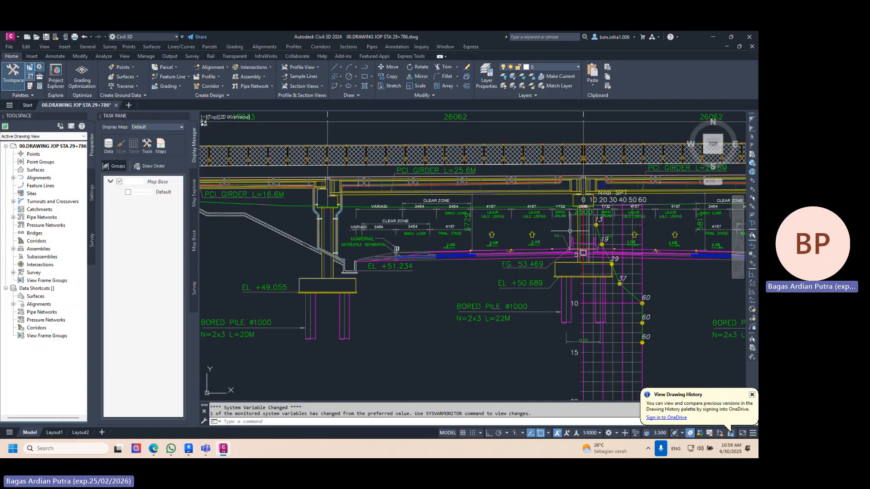
{"action": "middle_click_drag", "start_coordinate": [583, 252], "coordinate": [357, 242]}
{"action": "scroll", "coordinate": [636, 204], "scroll_direction": "down", "scroll_amount": 3}
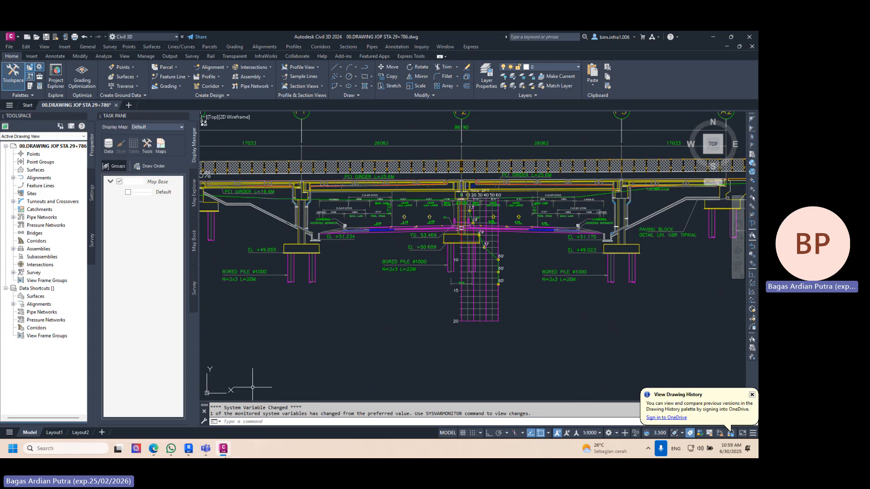
- Return to Revit and compare the column and pier head with the side view drawing in the left elevation
{"action": "left_click", "coordinate": [226, 453]}
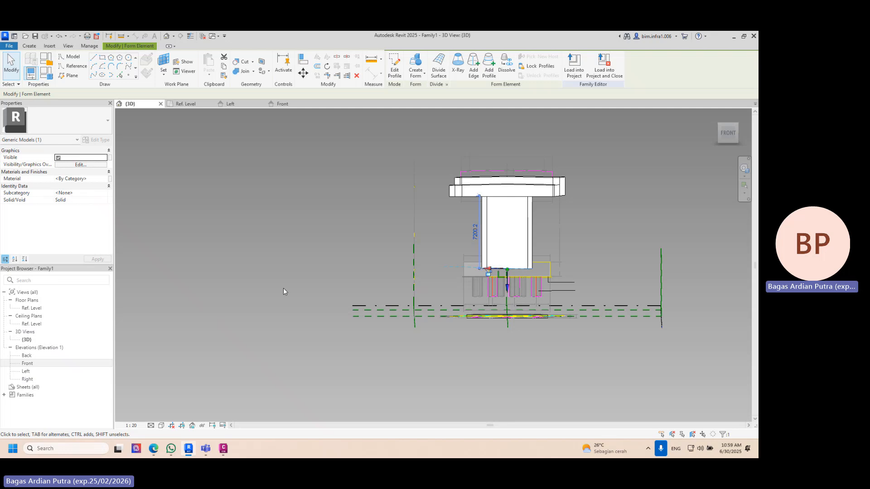
{"action": "middle_click_drag", "start_coordinate": [283, 291], "coordinate": [335, 309], "text": "shift"}
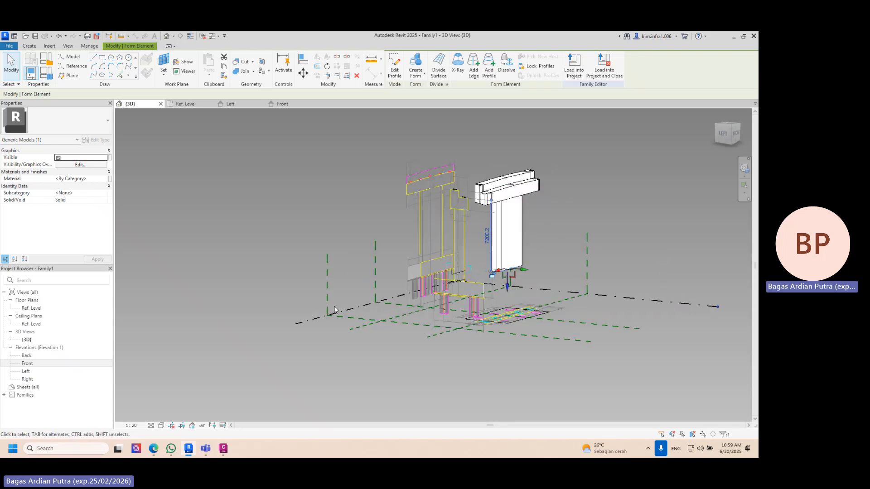
{"action": "left_click", "coordinate": [195, 105]}
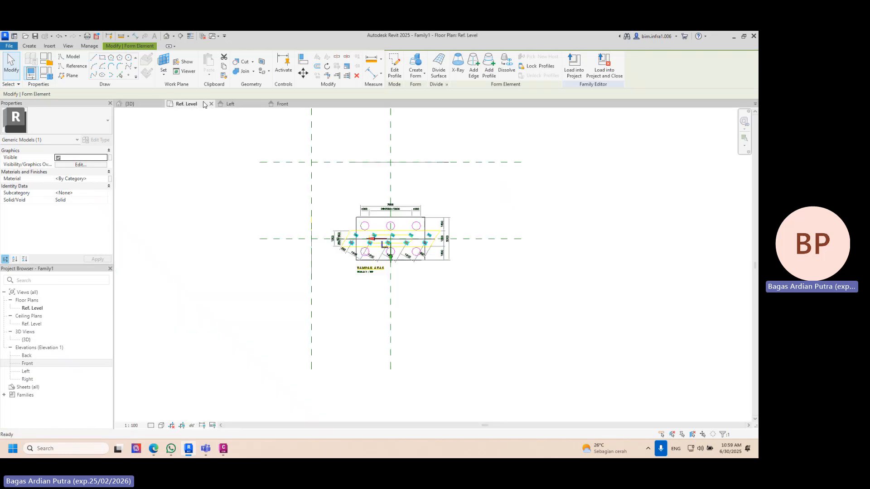
{"action": "left_click", "coordinate": [244, 103]}
{"action": "scroll", "coordinate": [422, 312], "scroll_direction": "down", "scroll_amount": 2}
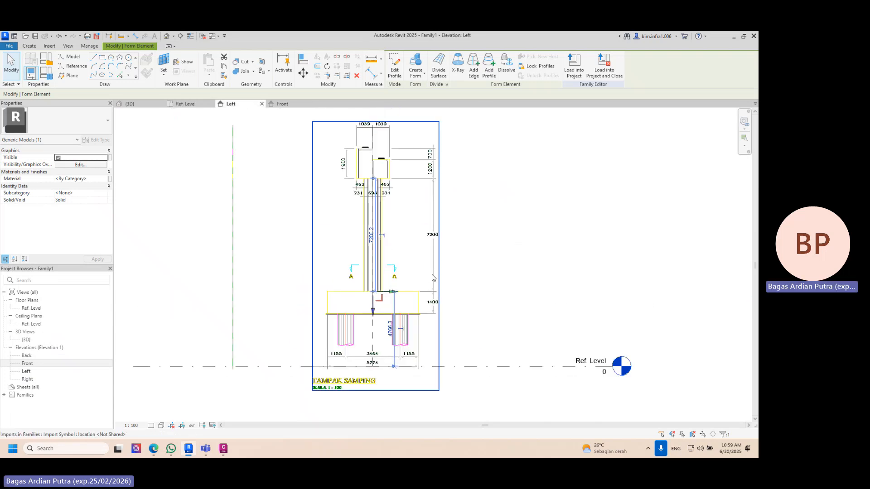
{"action": "scroll", "coordinate": [380, 177], "scroll_direction": "up", "scroll_amount": 5}
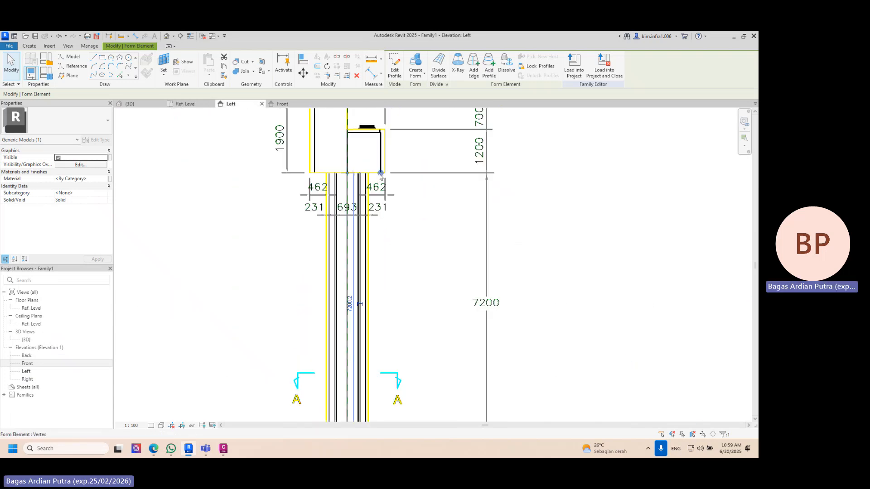
{"action": "scroll", "coordinate": [380, 177], "scroll_direction": "down", "scroll_amount": 2}
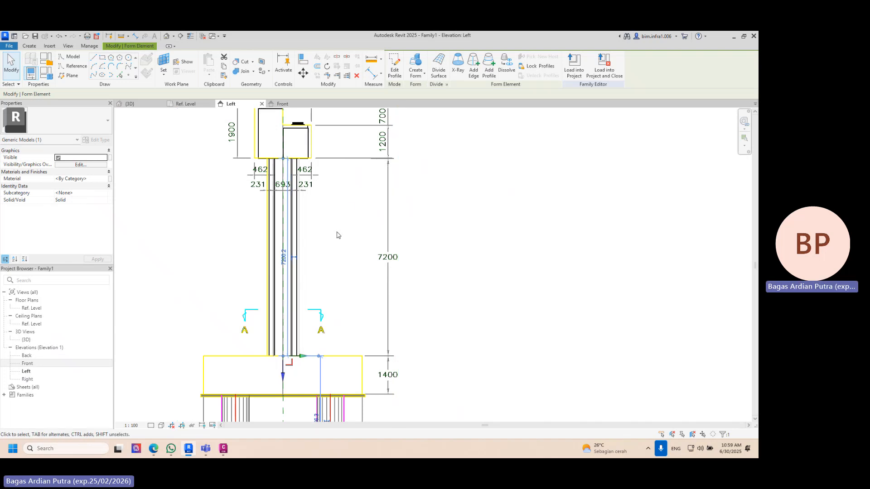
{"action": "left_click", "coordinate": [361, 230]}
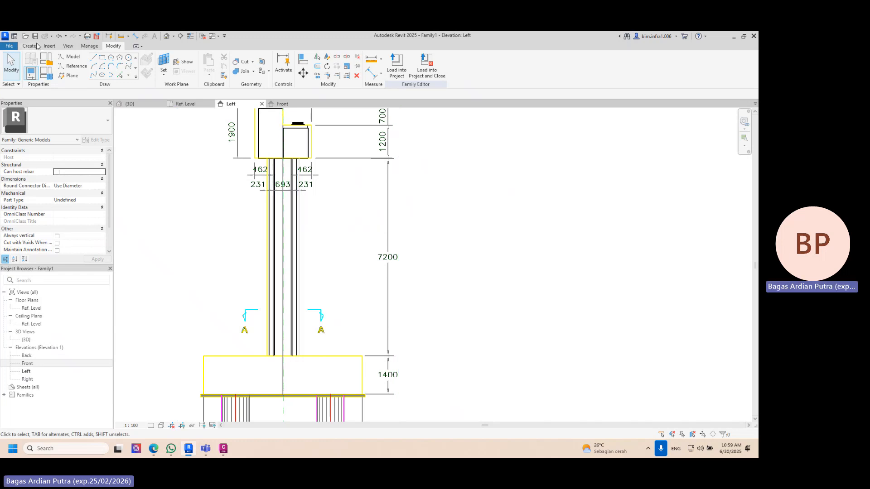
- Start reference lines in the left elevation with Reference Plane : Center (Left/Right) as the work plane
{"action": "left_click", "coordinate": [36, 46]}
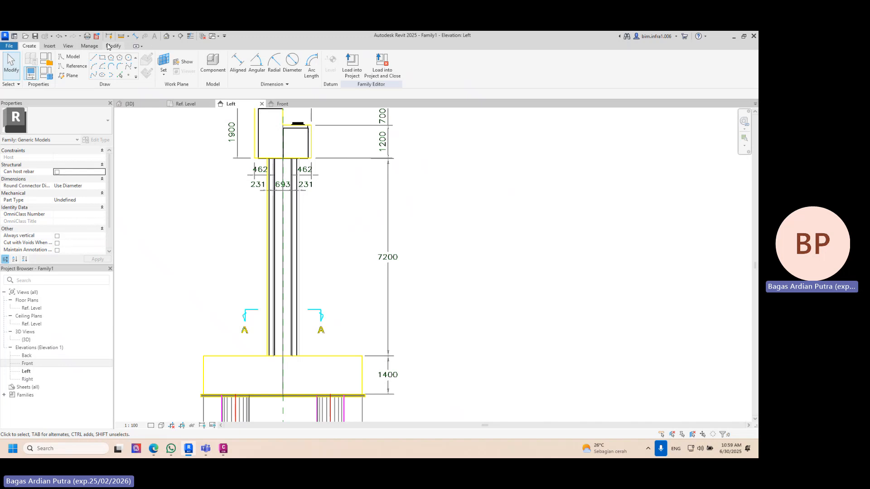
{"action": "left_click", "coordinate": [73, 67]}
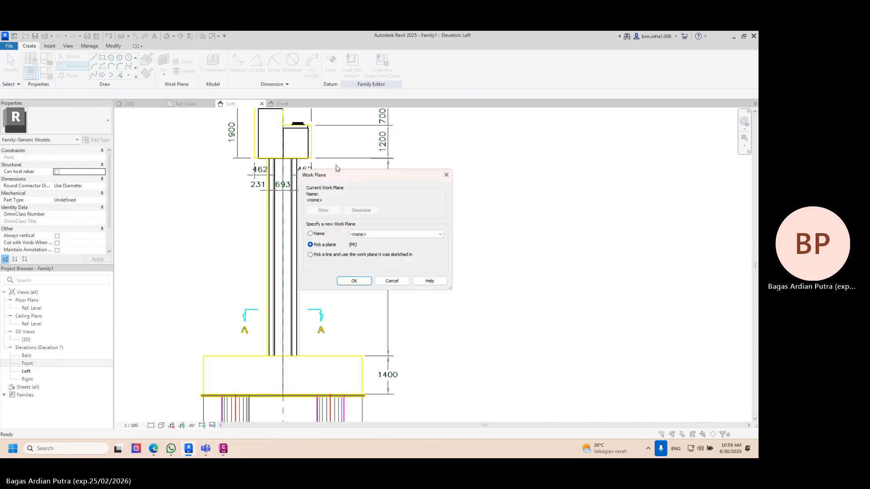
{"action": "key", "text": "Escape"}
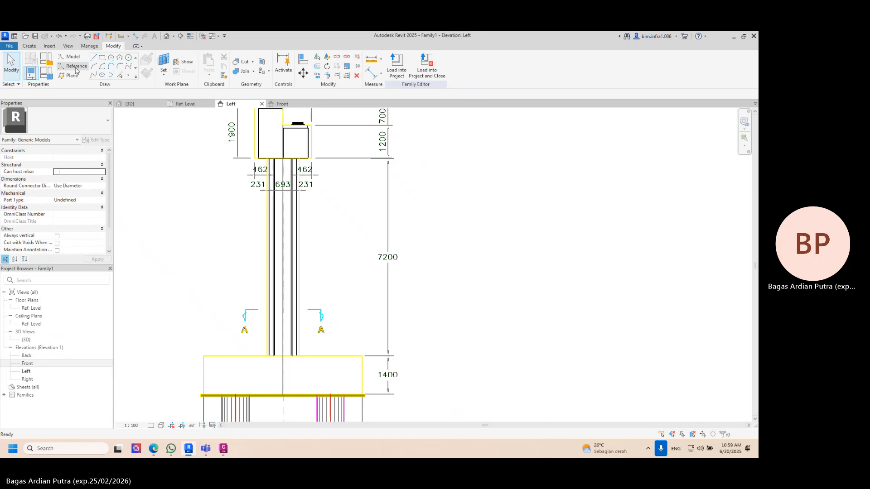
{"action": "left_click", "coordinate": [76, 71]}
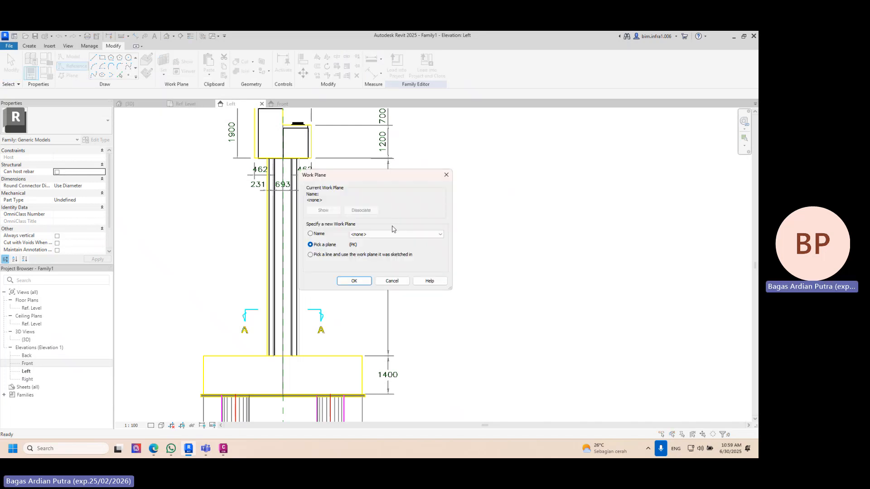
{"action": "left_click", "coordinate": [397, 233]}
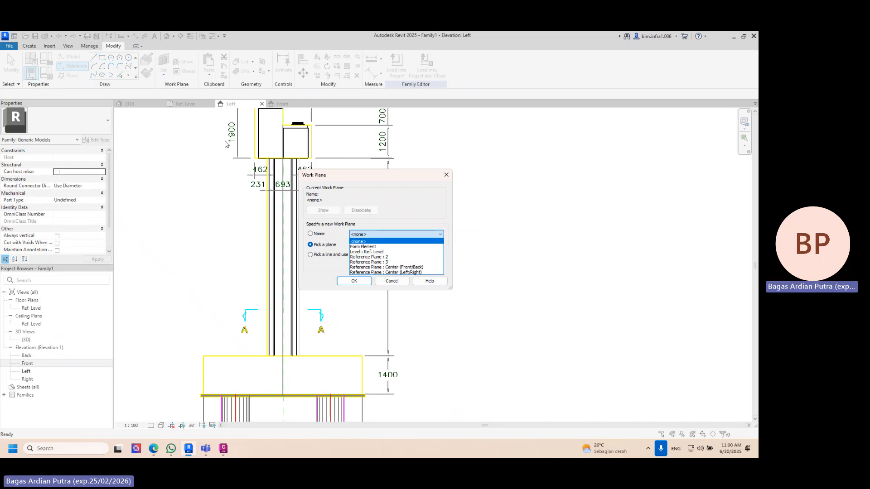
{"action": "left_click", "coordinate": [413, 272]}
{"action": "left_click", "coordinate": [353, 280]}
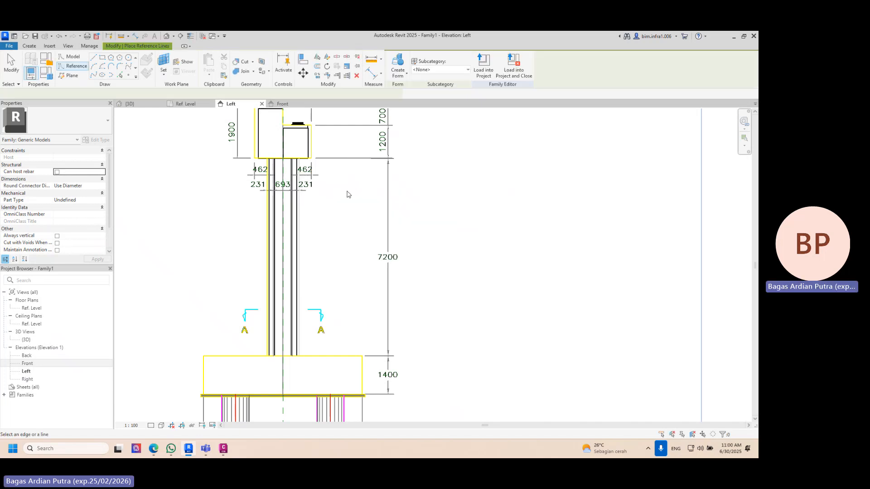
- Draw horizontal reference lines outward from the column's top and base, ending in line with each other, the lower one about 11477 long
{"action": "left_click", "coordinate": [93, 57]}
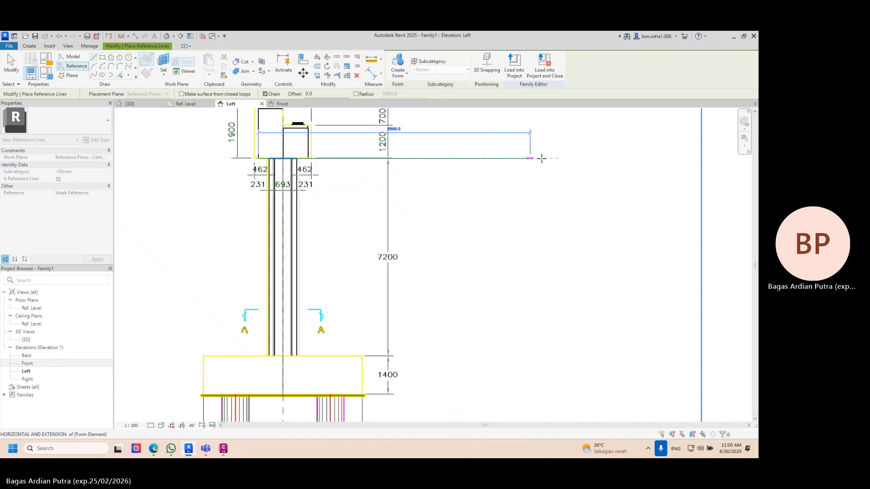
{"action": "left_click", "coordinate": [582, 155]}
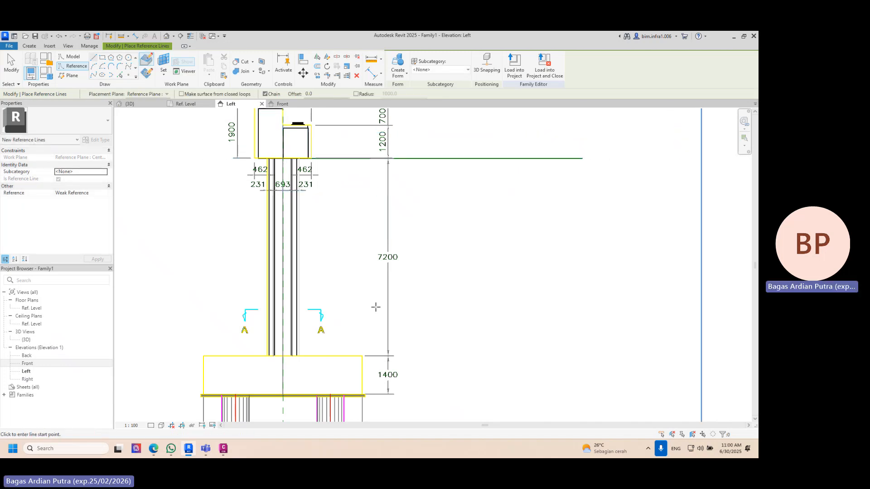
{"action": "middle_click_drag", "start_coordinate": [375, 307], "coordinate": [387, 233]}
{"action": "left_click", "coordinate": [277, 281]}
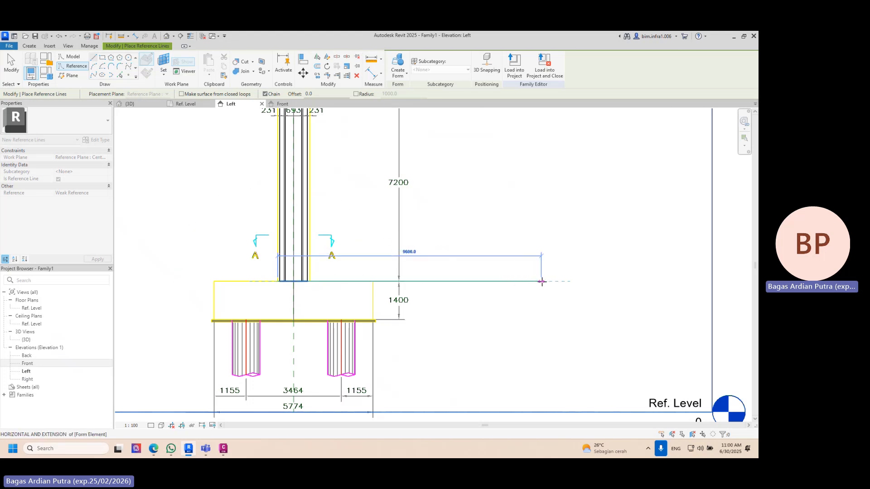
{"action": "left_click", "coordinate": [541, 281]}
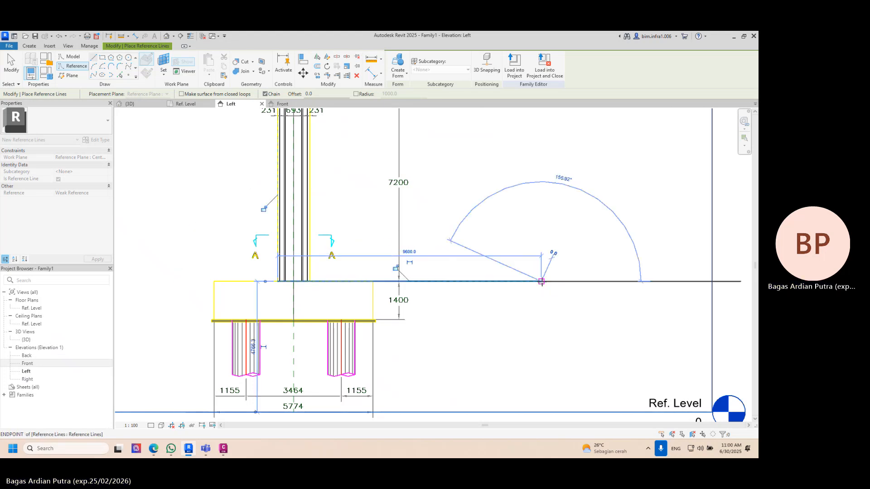
{"action": "scroll", "coordinate": [541, 281], "scroll_direction": "down", "scroll_amount": 1}
{"action": "scroll", "coordinate": [541, 281], "scroll_direction": "down", "scroll_amount": 2}
{"action": "key", "text": "Escape"}
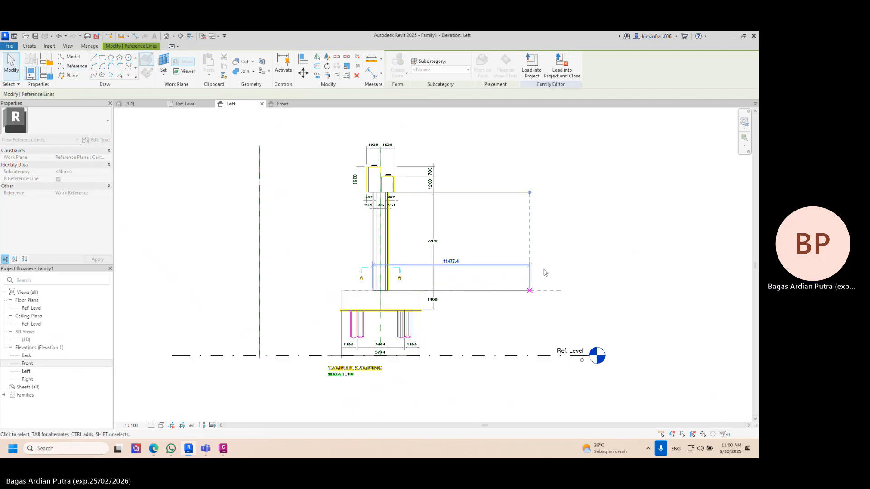
{"action": "left_click", "coordinate": [566, 254]}
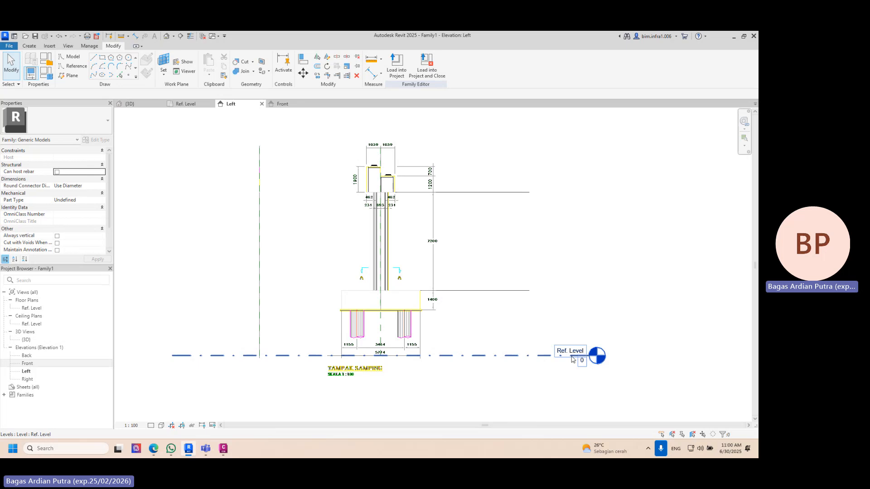
{"action": "left_click", "coordinate": [511, 357]}
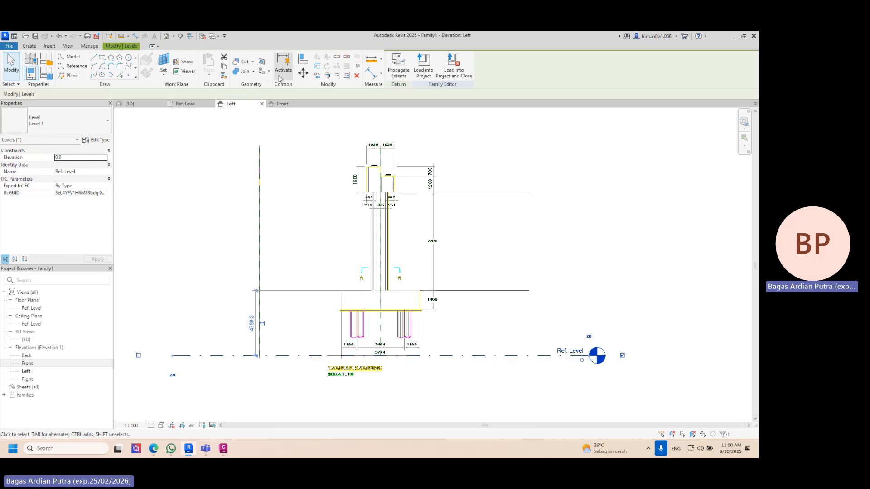
{"action": "key", "text": "Escape"}
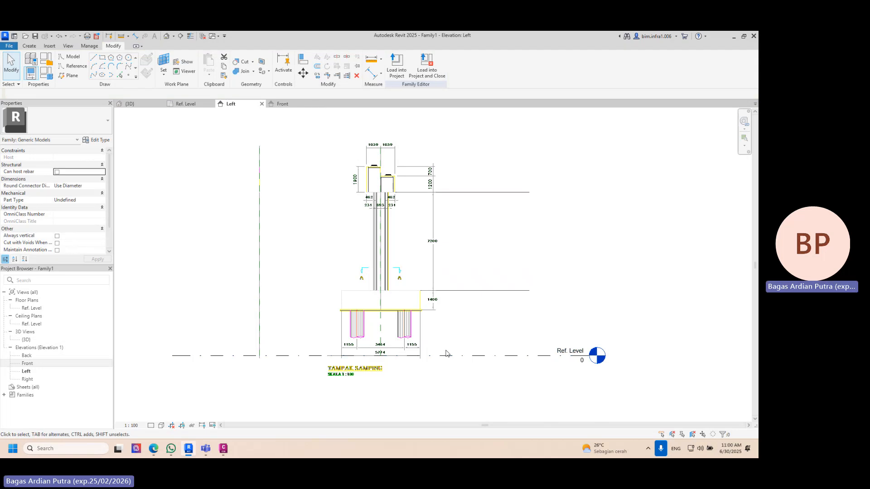
{"action": "left_click", "coordinate": [454, 356]}
{"action": "key", "text": "Escape"}
{"action": "left_click", "coordinate": [462, 290]}
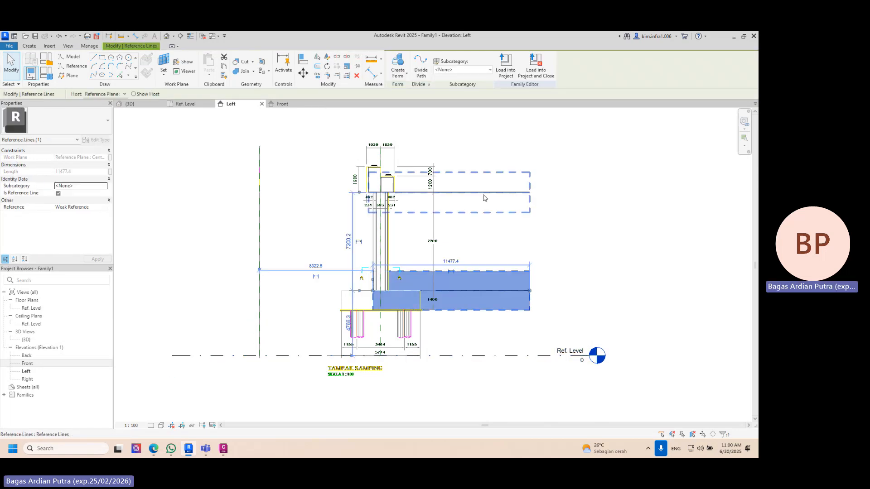
{"action": "key", "text": "Escape"}
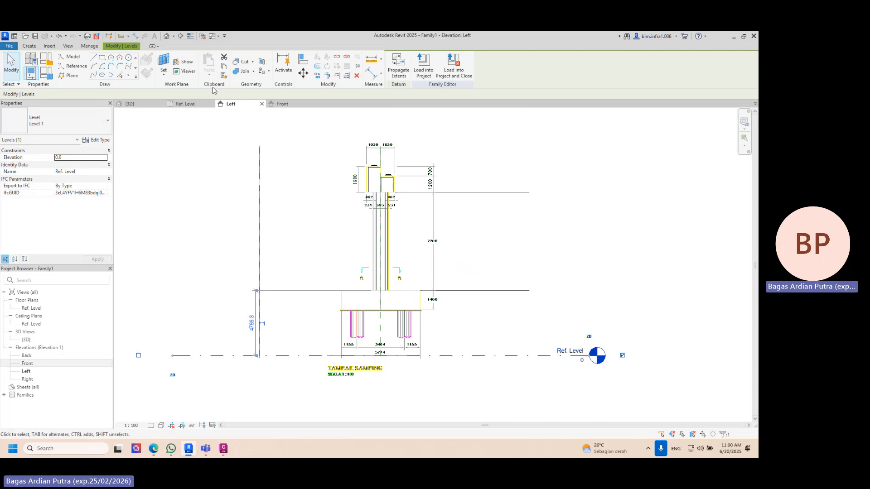
- Copy the Ref. Level upward twice, onto the reference lines at the column's base and top
{"action": "left_click", "coordinate": [319, 76]}
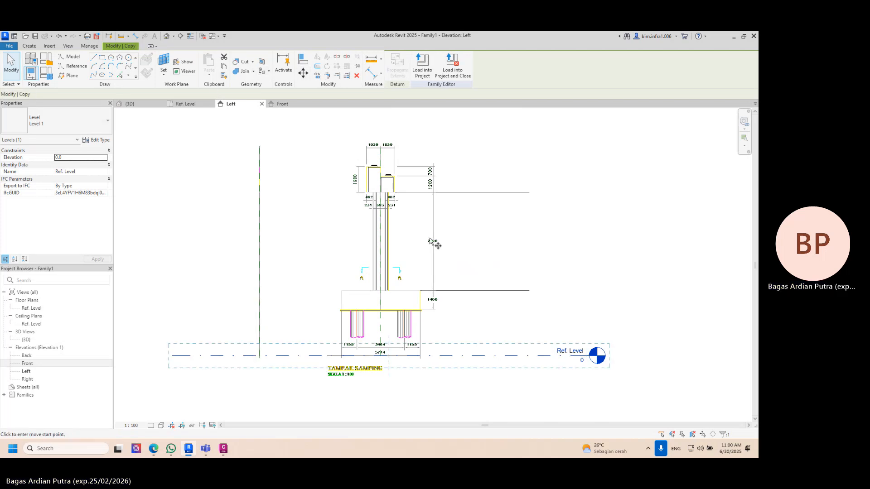
{"action": "left_click", "coordinate": [448, 356]}
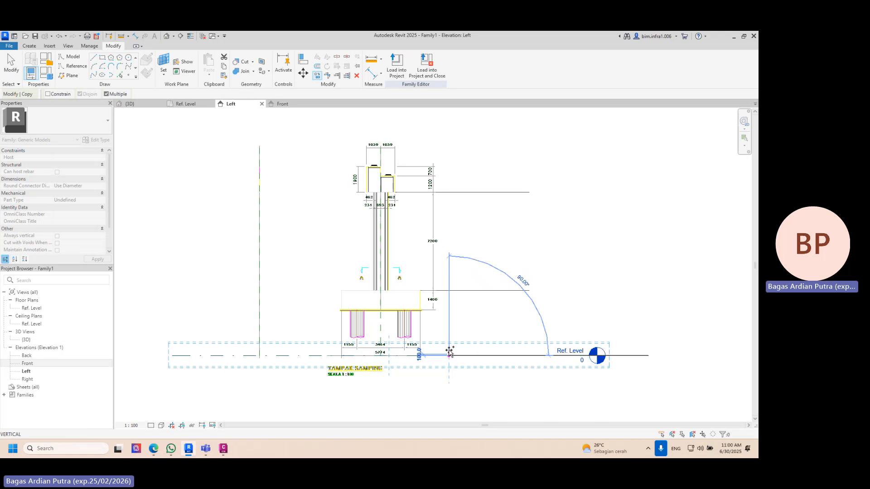
{"action": "left_click", "coordinate": [448, 290]}
{"action": "left_click", "coordinate": [448, 192]}
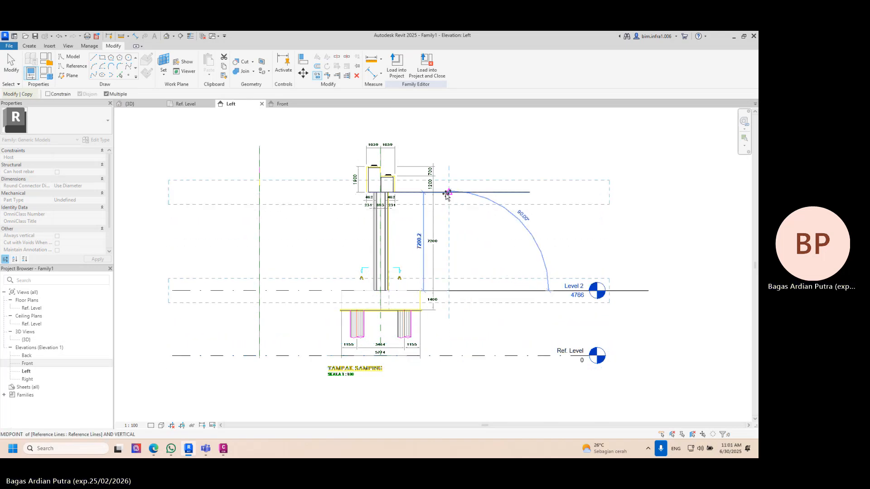
{"action": "key", "text": "Escape"}
{"action": "key", "text": "Escape"}
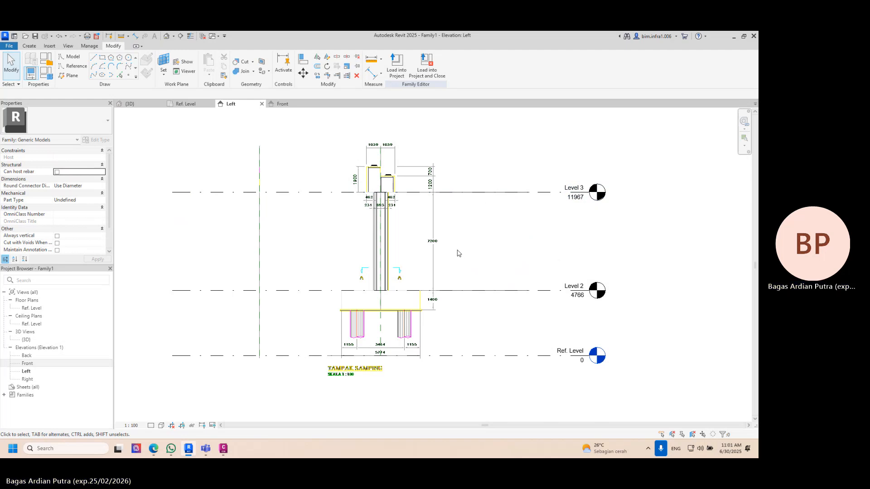
- Place an aligned dimension between Level 3 and the column's bottom face, with the dimension line beside the column
{"action": "scroll", "coordinate": [381, 202], "scroll_direction": "up", "scroll_amount": 3}
{"action": "middle_click_drag", "start_coordinate": [383, 202], "coordinate": [343, 177]}
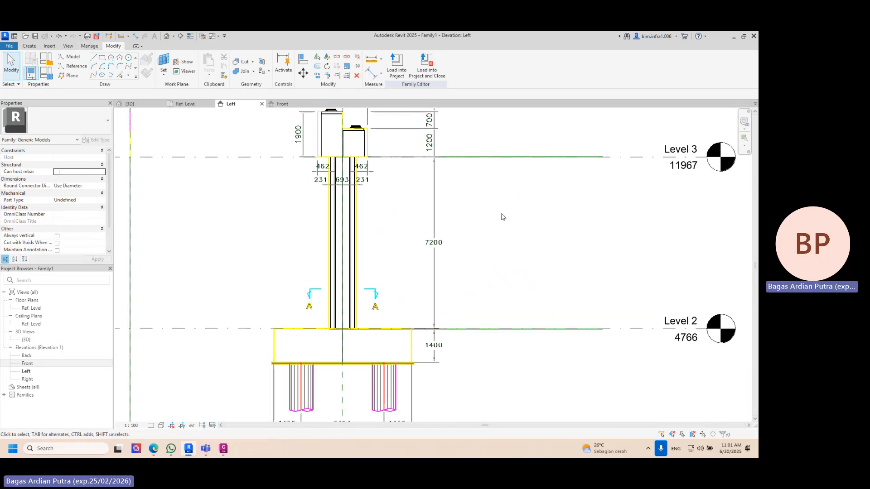
{"action": "left_click", "coordinate": [135, 36]}
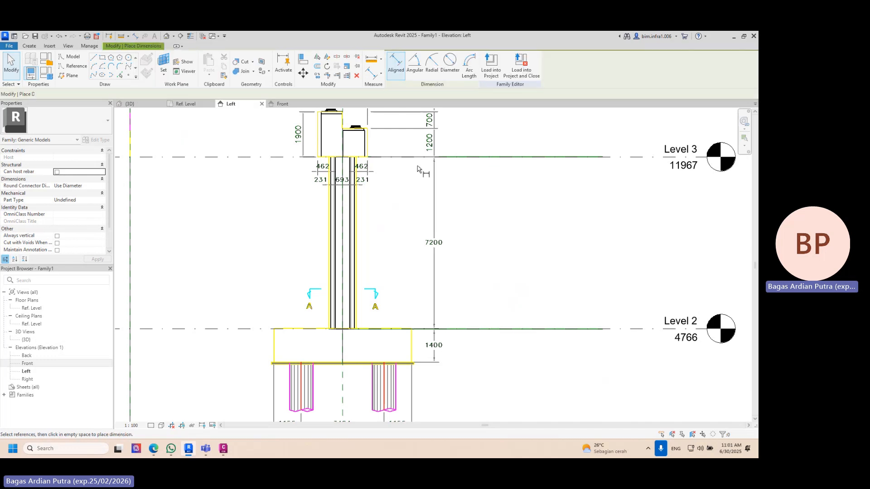
{"action": "left_click", "coordinate": [617, 158]}
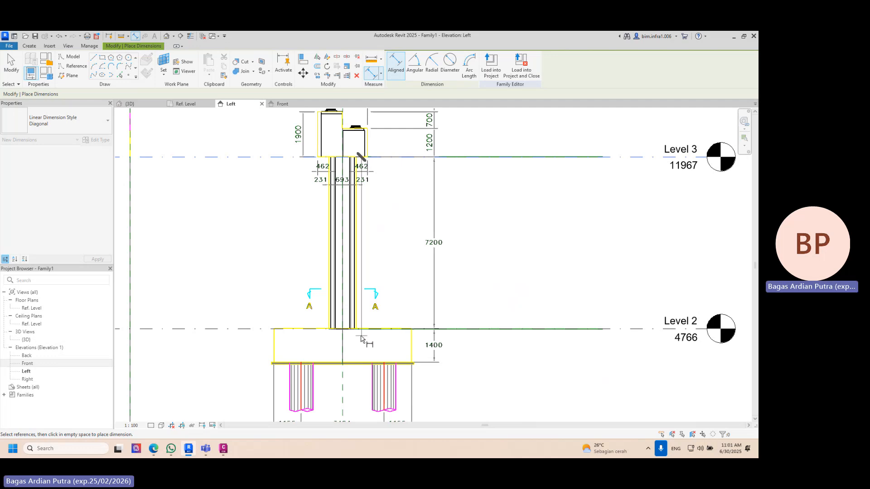
{"action": "scroll", "coordinate": [355, 336], "scroll_direction": "up", "scroll_amount": 5}
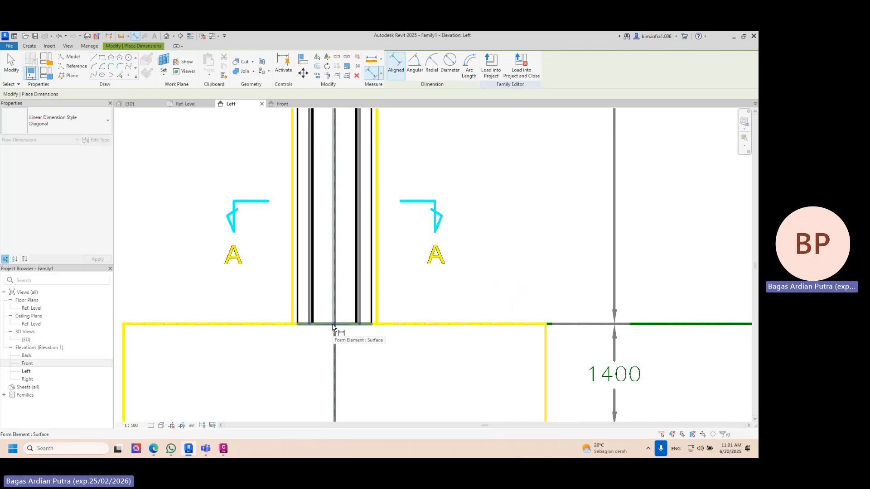
{"action": "scroll", "coordinate": [344, 317], "scroll_direction": "down", "scroll_amount": 8}
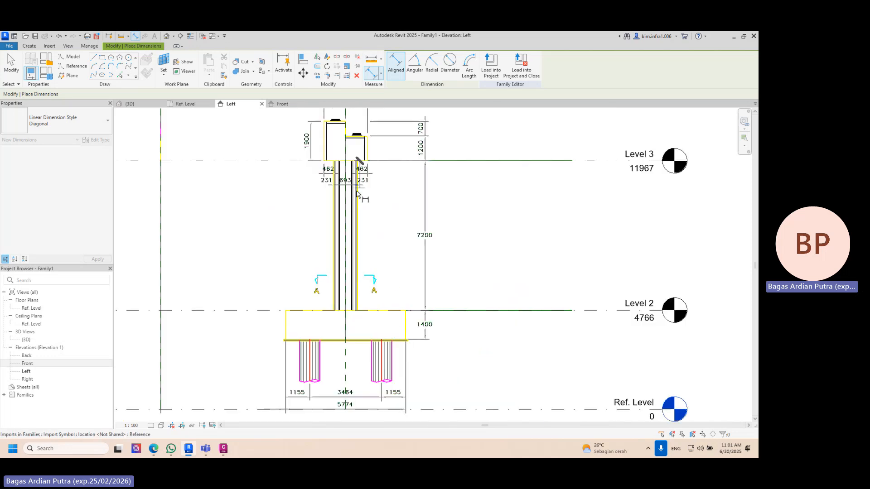
{"action": "scroll", "coordinate": [355, 317], "scroll_direction": "up", "scroll_amount": 5}
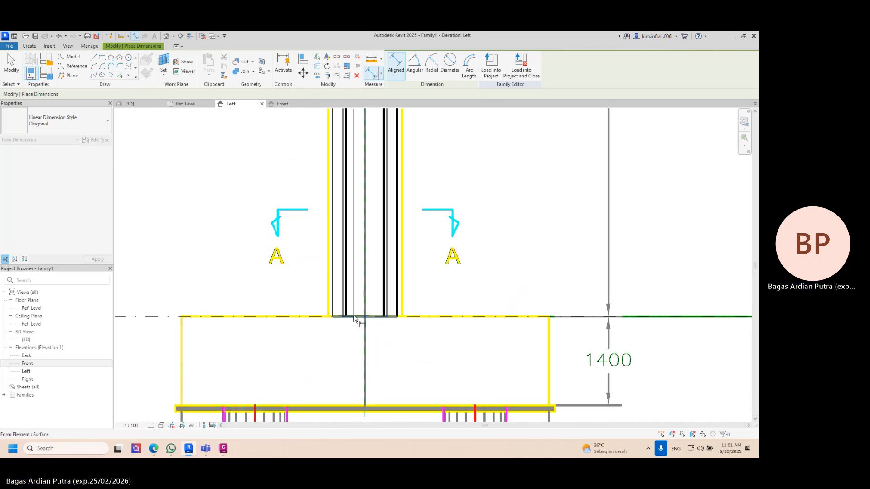
{"action": "scroll", "coordinate": [389, 314], "scroll_direction": "down", "scroll_amount": 4}
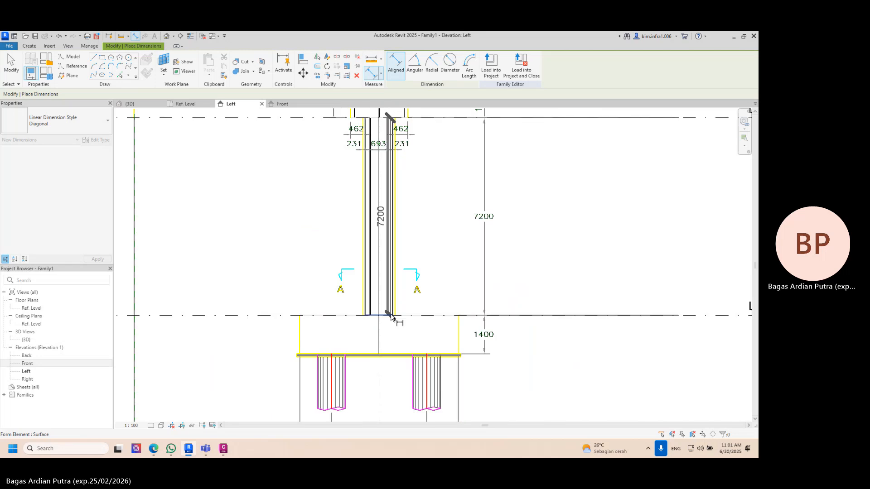
{"action": "scroll", "coordinate": [389, 314], "scroll_direction": "down", "scroll_amount": 4}
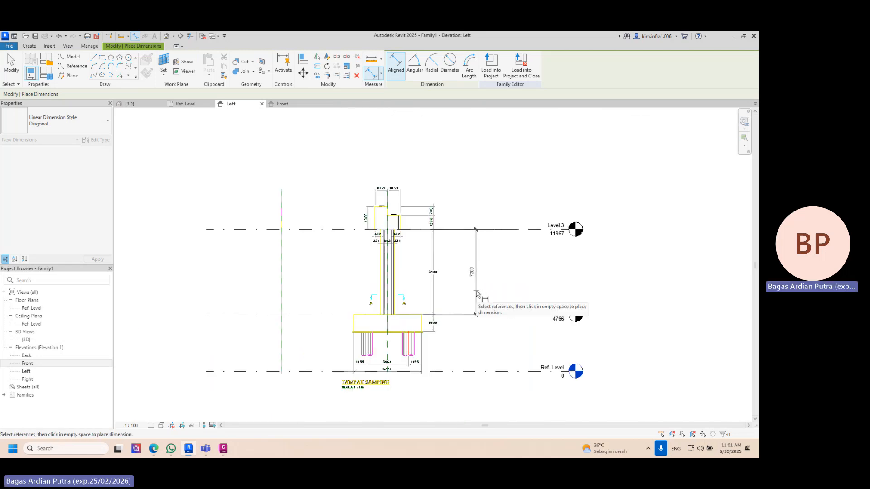
{"action": "left_click", "coordinate": [476, 294]}
{"action": "scroll", "coordinate": [474, 276], "scroll_direction": "up", "scroll_amount": 3}
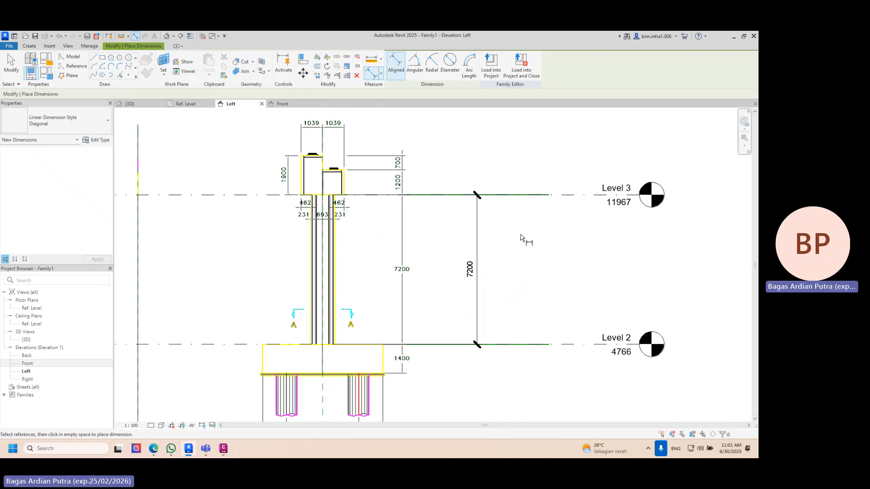
{"action": "key", "text": "Escape"}
- Label the column height dimension with a new type family parameter named T_Pier, grouped under Dimensions
{"action": "left_click", "coordinate": [478, 253]}
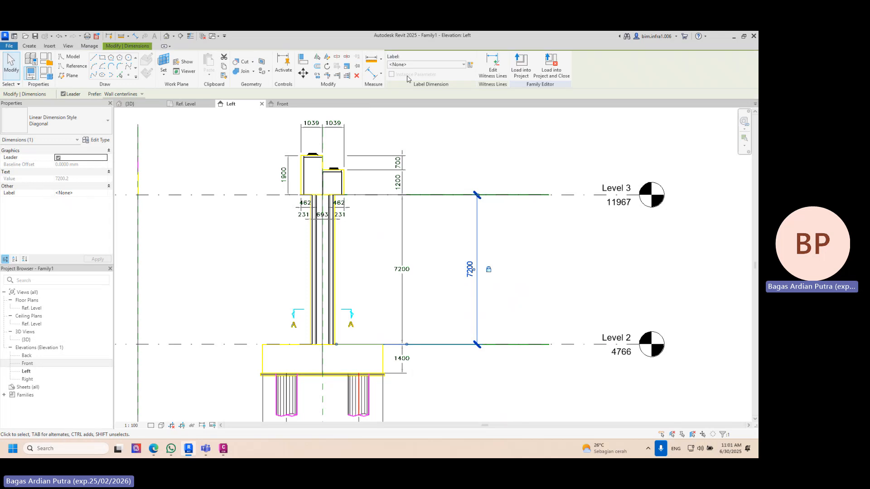
{"action": "left_click", "coordinate": [472, 65]}
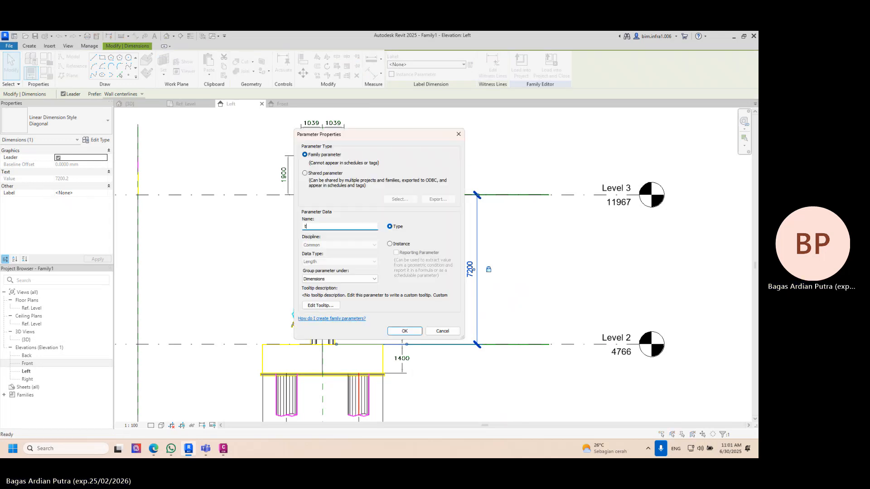
{"action": "type", "text": "T"}
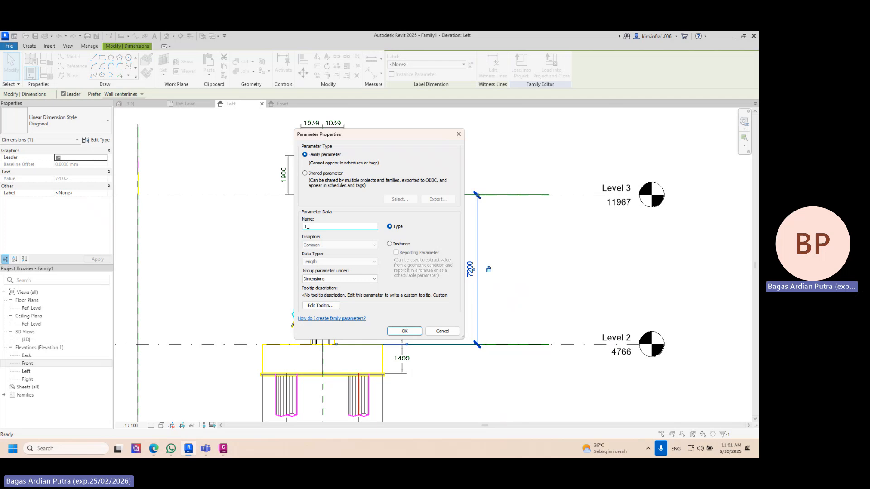
{"action": "type", "text": "_pI"}
{"action": "key", "text": "BackSpace"}
{"action": "key", "text": "BackSpace"}
{"action": "type", "text": "Pier"}
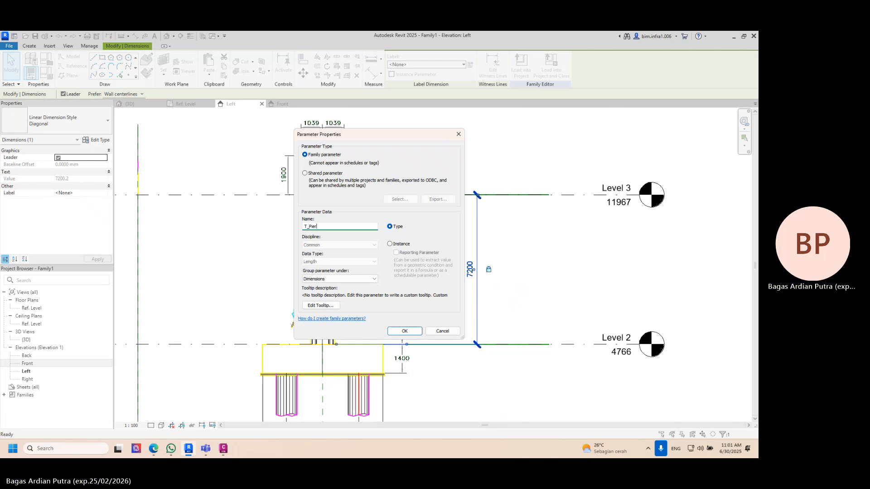
{"action": "key", "text": "Return"}
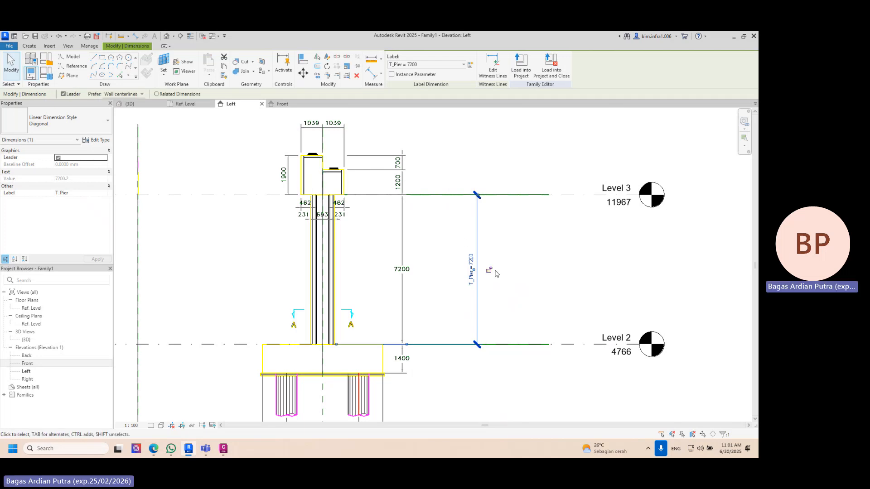
- Test the column height in the 3D view by setting T_Pier to 7500 and finally to 5000
{"action": "left_click", "coordinate": [130, 103]}
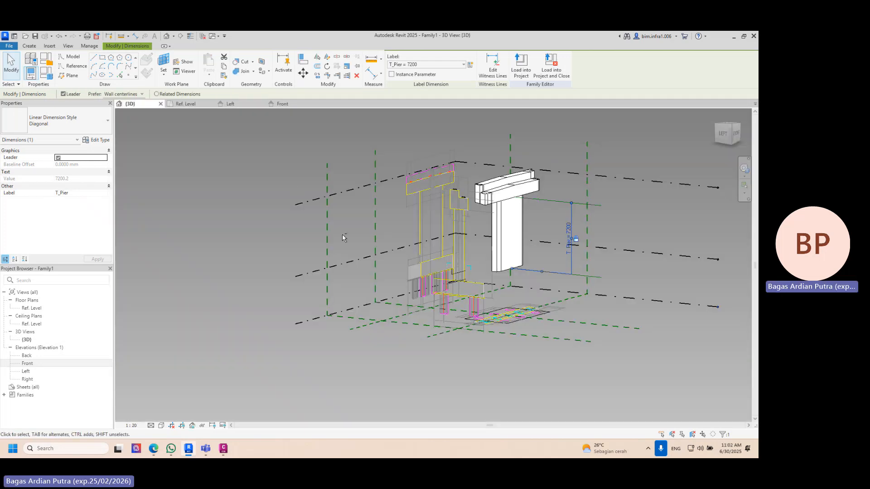
{"action": "middle_click_drag", "start_coordinate": [288, 253], "coordinate": [453, 226], "text": "shift"}
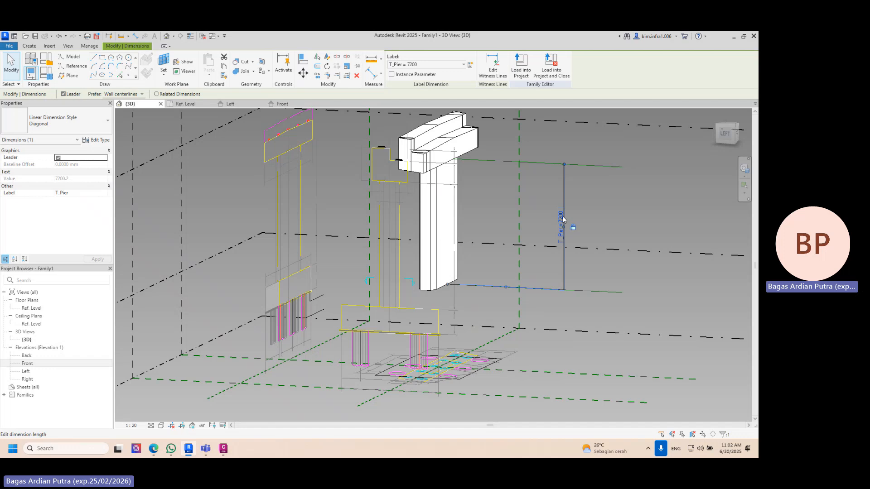
{"action": "left_click", "coordinate": [561, 219]}
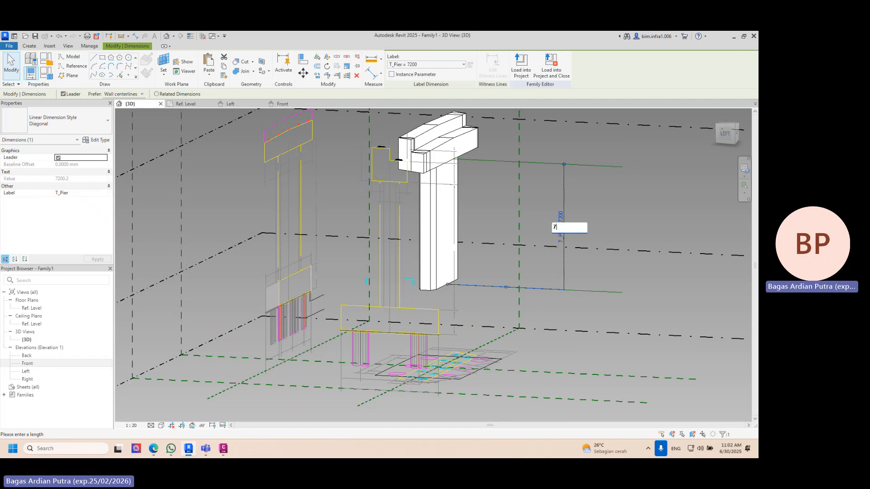
{"action": "key", "text": "Return"}
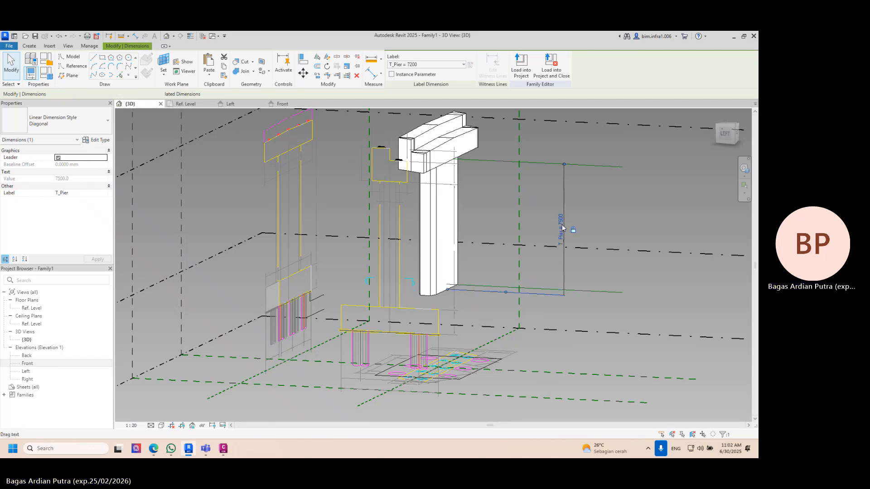
{"action": "left_click", "coordinate": [562, 221]}
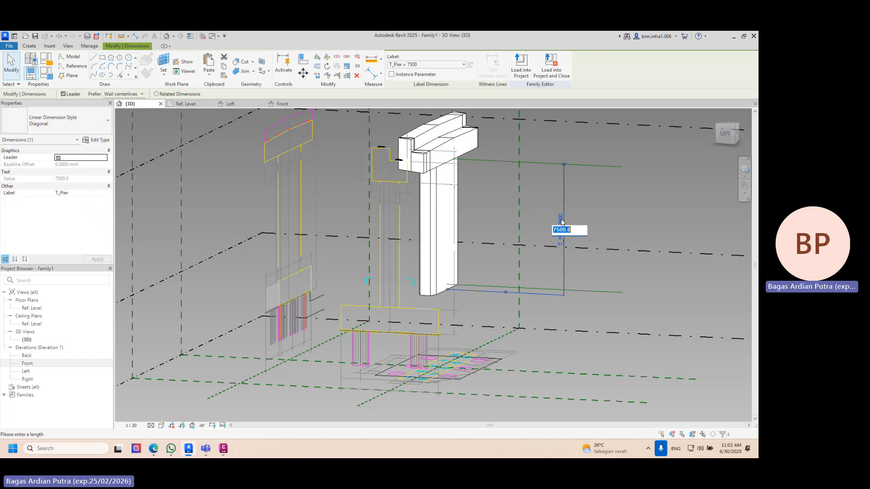
{"action": "key", "text": "Return"}
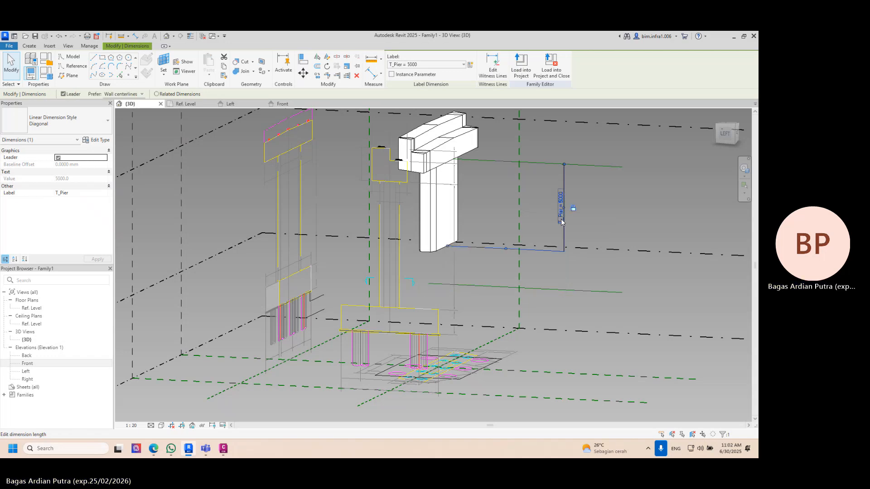
- Inspect the footing outline in the plan drawing and set the column's bottom face as the work plane
{"action": "middle_click_drag", "start_coordinate": [561, 226], "coordinate": [466, 220], "text": "shift"}
{"action": "scroll", "coordinate": [485, 276], "scroll_direction": "up", "scroll_amount": 3}
{"action": "scroll", "coordinate": [377, 241], "scroll_direction": "up", "scroll_amount": 2}
{"action": "scroll", "coordinate": [349, 261], "scroll_direction": "up", "scroll_amount": 2}
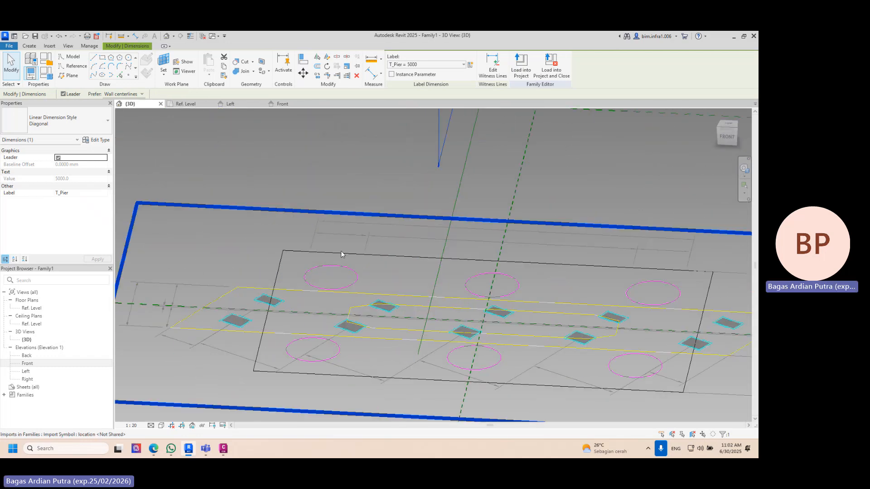
{"action": "middle_click_drag", "start_coordinate": [697, 272], "coordinate": [555, 250]}
{"action": "scroll", "coordinate": [555, 250], "scroll_direction": "down", "scroll_amount": 1}
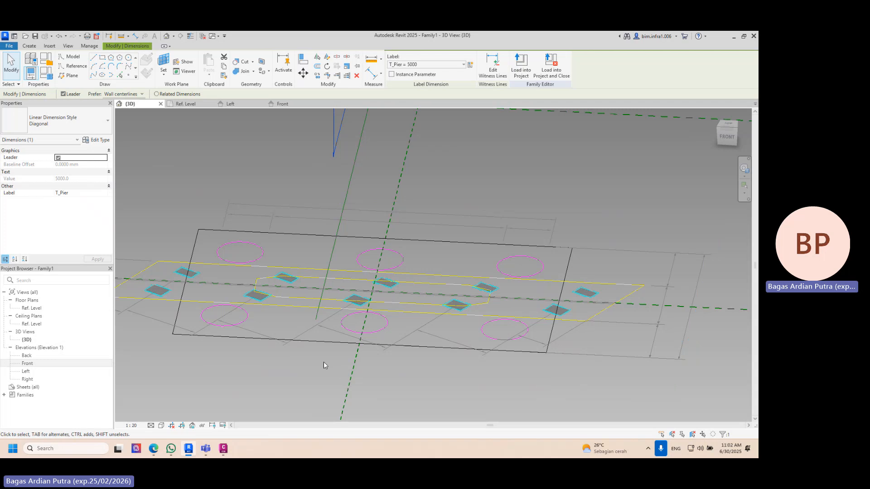
{"action": "middle_click_drag", "start_coordinate": [323, 365], "coordinate": [445, 185], "text": "shift"}
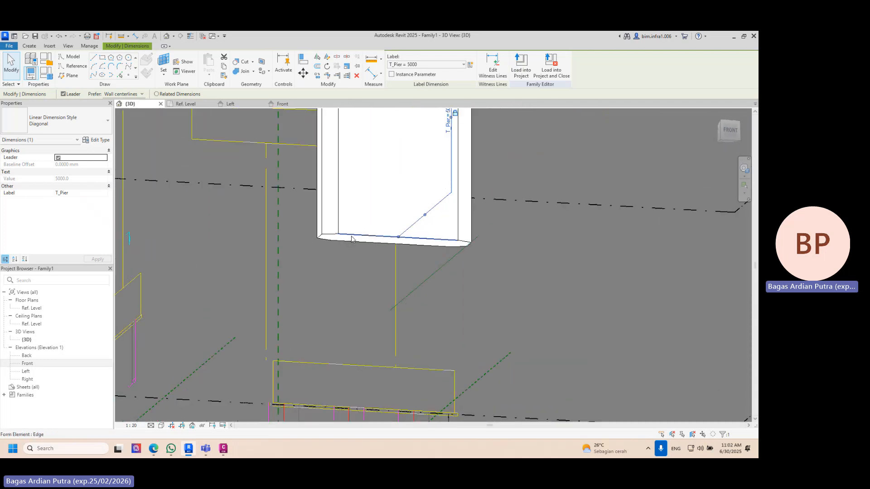
{"action": "left_click", "coordinate": [164, 59]}
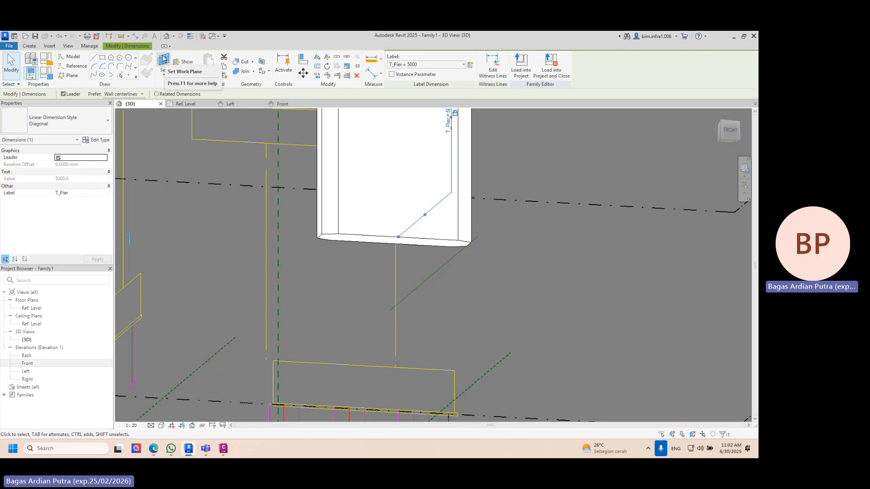
{"action": "left_click", "coordinate": [340, 239]}
{"action": "middle_click_drag", "start_coordinate": [340, 239], "coordinate": [401, 410], "text": "shift"}
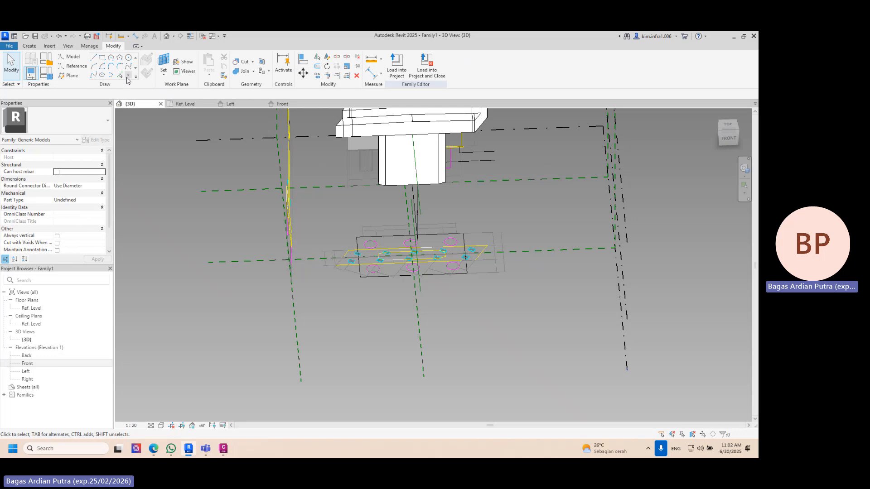
- Pick the rectangular footing outline from the plan drawing onto the column's bottom face and create a solid form from it
{"action": "left_click", "coordinate": [120, 76]}
{"action": "scroll", "coordinate": [350, 202], "scroll_direction": "up", "scroll_amount": 5}
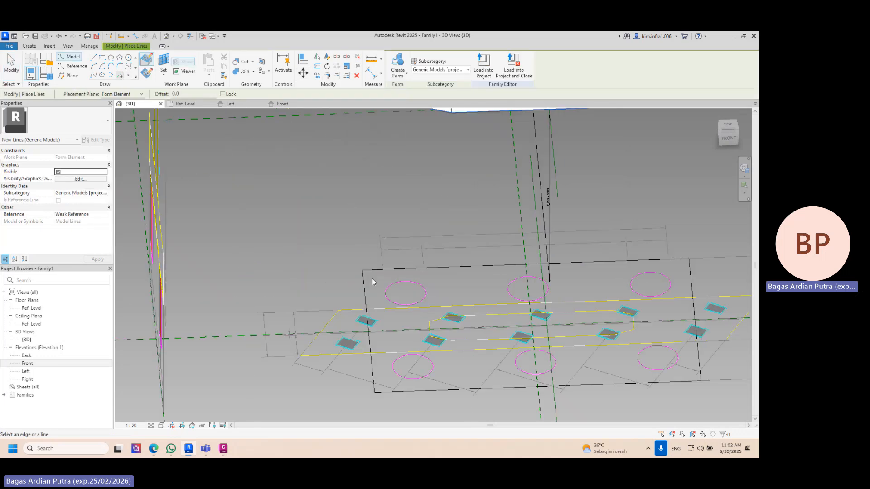
{"action": "middle_click_drag", "start_coordinate": [374, 270], "coordinate": [419, 124], "text": "shift"}
{"action": "left_click", "coordinate": [398, 66]}
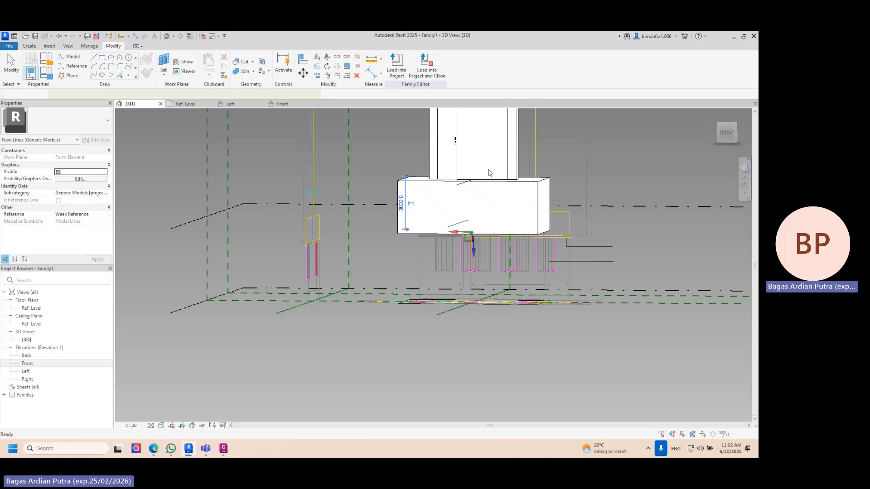
- Stretch the footing form's bottom face downward to a depth of about 3600, working from the front
{"action": "middle_click_drag", "start_coordinate": [473, 247], "coordinate": [508, 216], "text": "shift"}
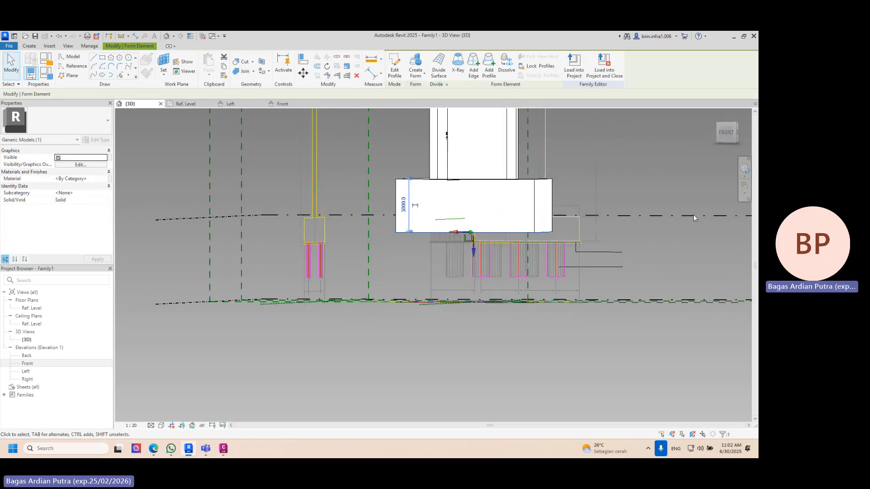
{"action": "left_click", "coordinate": [725, 134]}
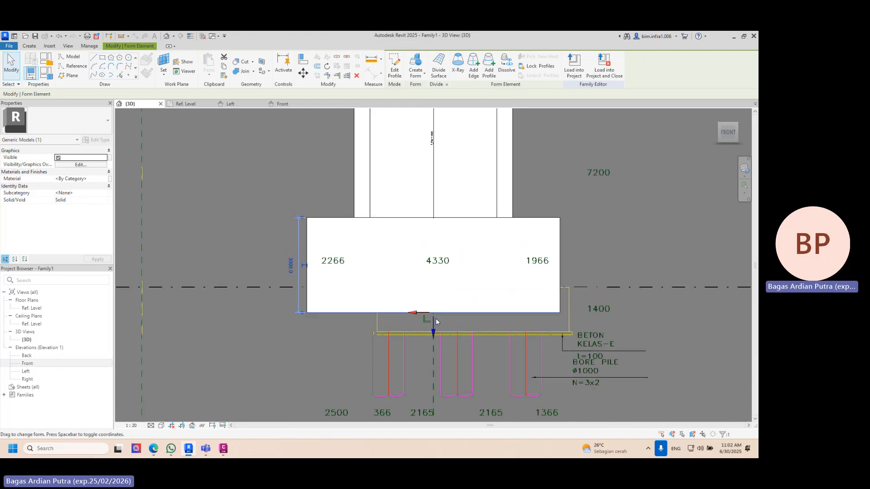
{"action": "left_click_drag", "start_coordinate": [433, 334], "coordinate": [433, 347]}
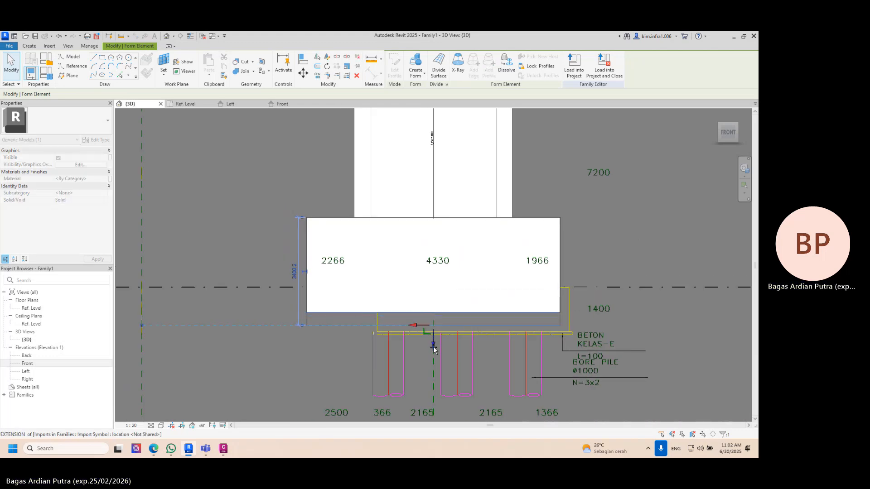
{"action": "left_click", "coordinate": [611, 188]}
- Select the whole footing form beneath the column and delete it
{"action": "scroll", "coordinate": [618, 186], "scroll_direction": "down", "scroll_amount": 1}
{"action": "middle_click_drag", "start_coordinate": [617, 186], "coordinate": [355, 273], "text": "shift"}
{"action": "scroll", "coordinate": [545, 224], "scroll_direction": "down", "scroll_amount": 2}
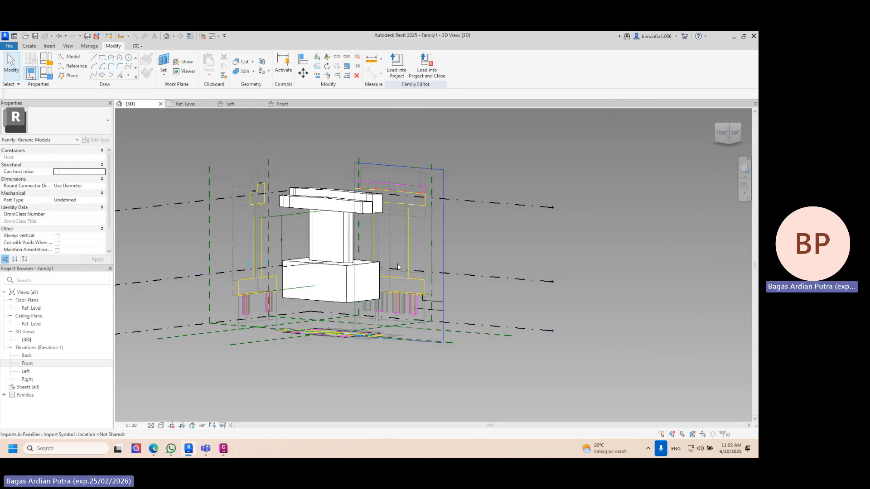
{"action": "middle_click_drag", "start_coordinate": [413, 259], "coordinate": [481, 247], "text": "shift"}
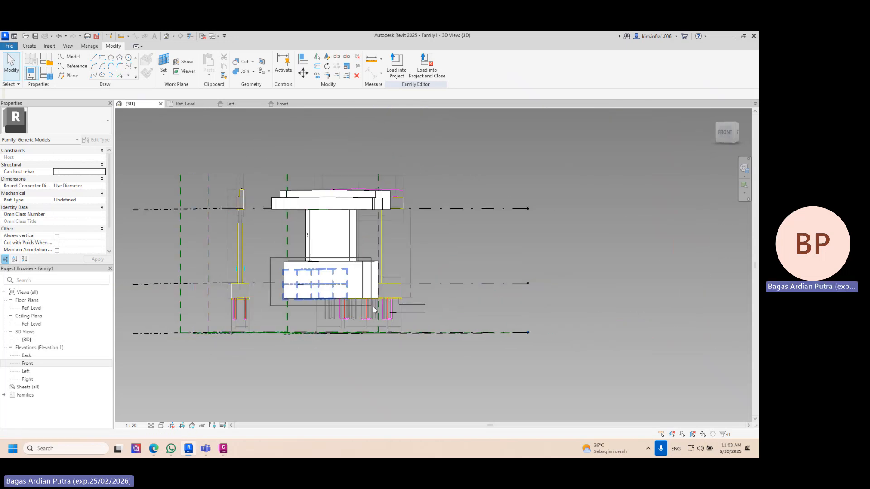
{"action": "left_click", "coordinate": [297, 276]}
{"action": "middle_click_drag", "start_coordinate": [397, 278], "coordinate": [466, 264], "text": "shift"}
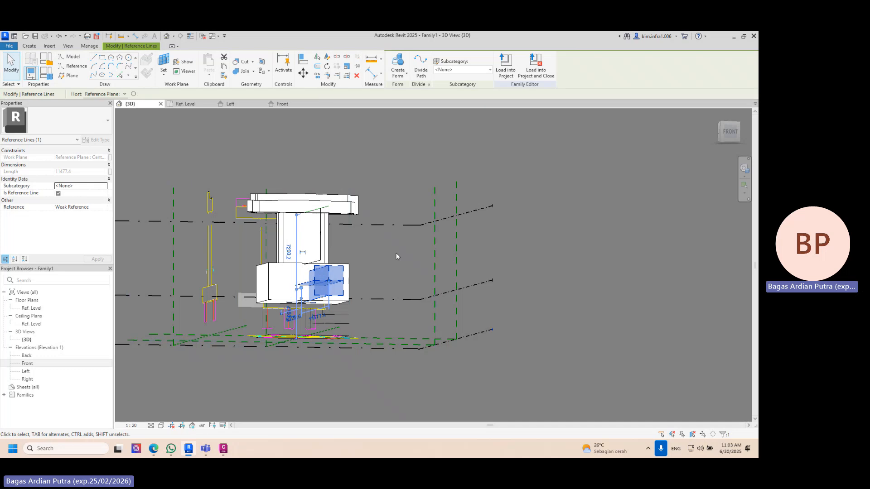
{"action": "key", "text": "Escape"}
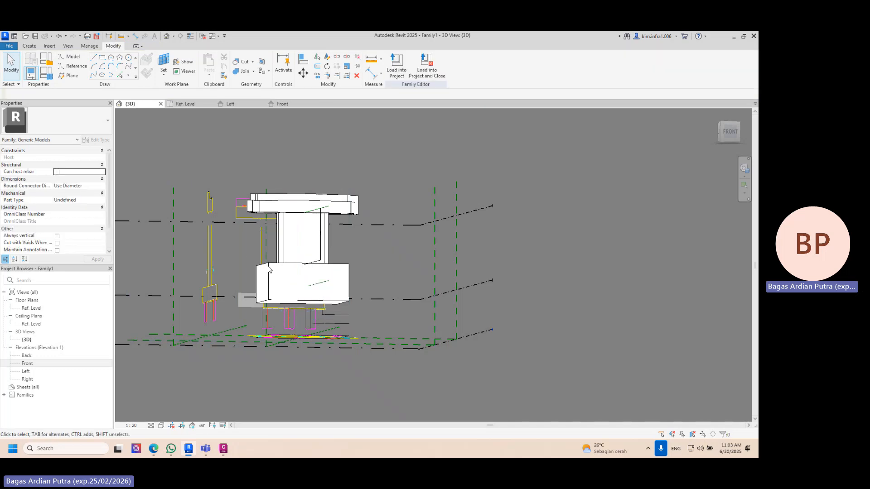
{"action": "left_click", "coordinate": [353, 302]}
{"action": "key", "text": "Escape"}
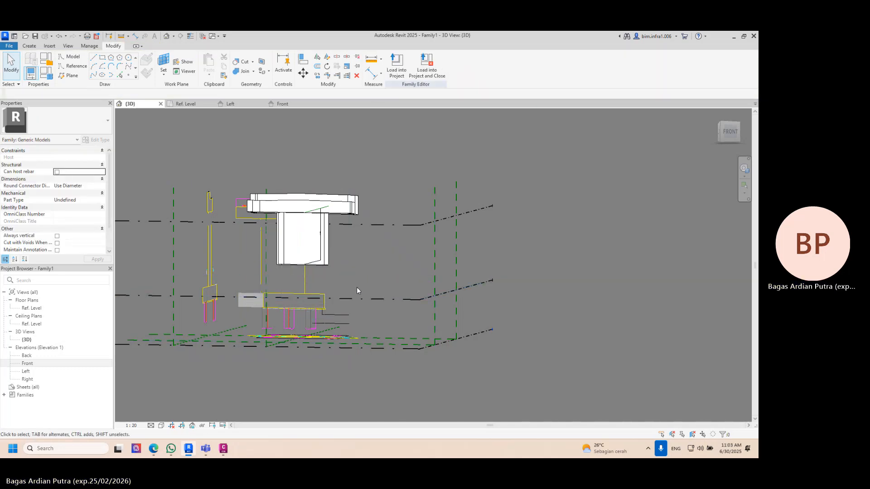
- Set the column height dimension T_Pier to 7200
{"action": "middle_click_drag", "start_coordinate": [318, 268], "coordinate": [383, 265], "text": "shift"}
{"action": "scroll", "coordinate": [335, 226], "scroll_direction": "up", "scroll_amount": 4}
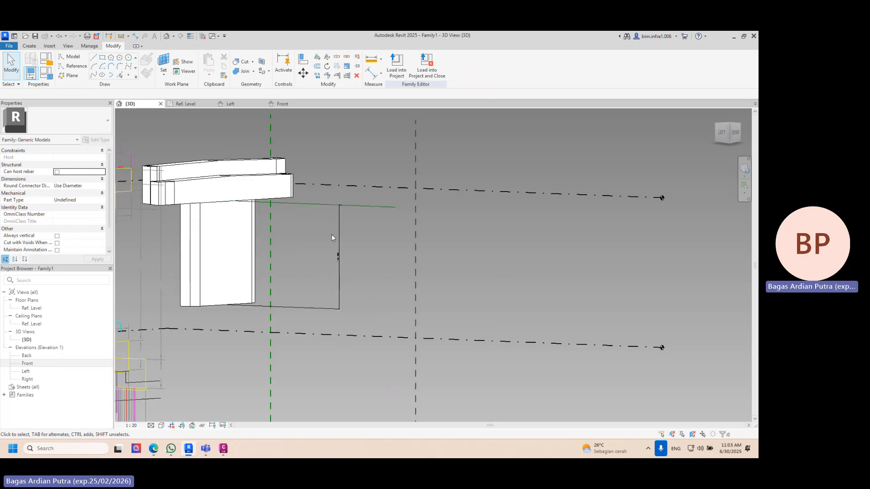
{"action": "left_click", "coordinate": [338, 259]}
{"action": "left_click", "coordinate": [334, 246]}
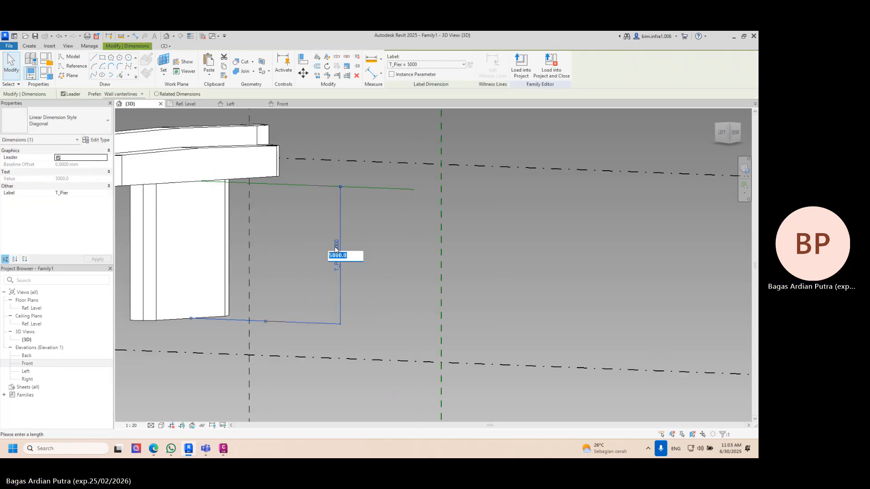
{"action": "type", "text": "7200"}
{"action": "key", "text": "Return"}
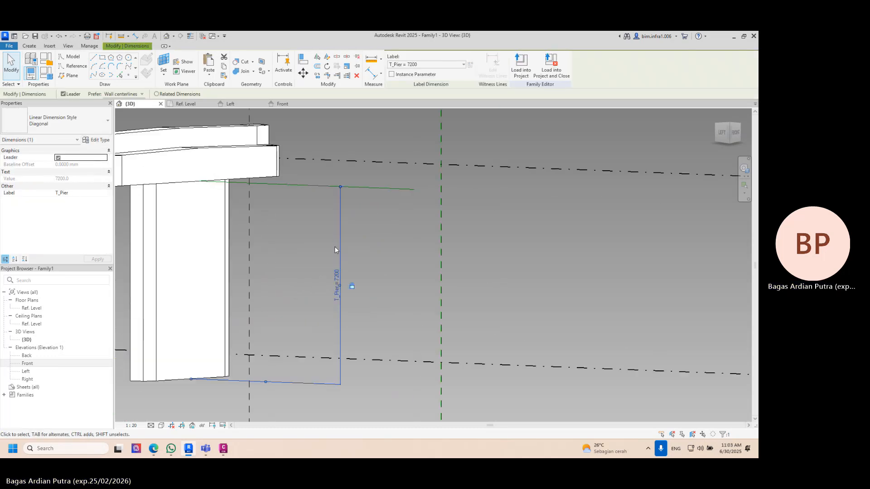
{"action": "key", "text": "Escape"}
- Set the lengthened column's bottom face as the work plane
{"action": "middle_click_drag", "start_coordinate": [401, 255], "coordinate": [342, 254], "text": "shift"}
{"action": "middle_click_drag", "start_coordinate": [341, 253], "coordinate": [435, 134]}
{"action": "middle_click_drag", "start_coordinate": [434, 134], "coordinate": [339, 231], "text": "shift"}
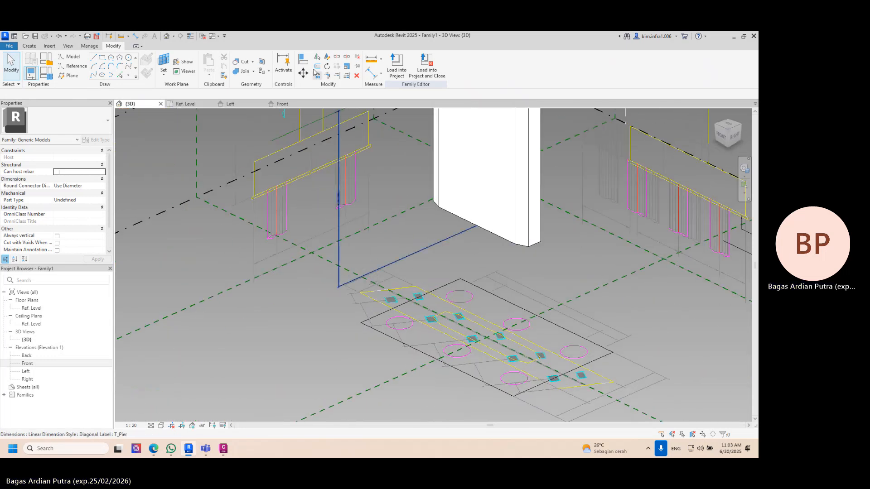
{"action": "left_click", "coordinate": [164, 62]}
{"action": "middle_click_drag", "start_coordinate": [443, 218], "coordinate": [480, 176], "text": "shift"}
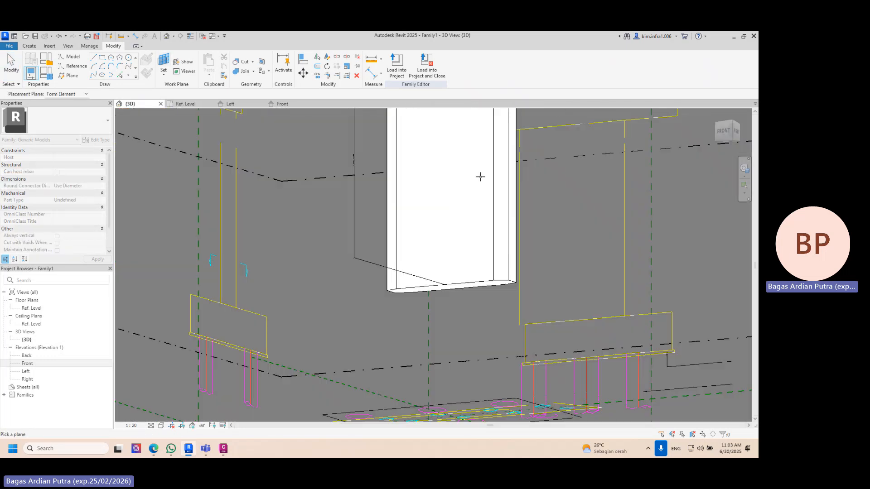
{"action": "left_click", "coordinate": [492, 280]}
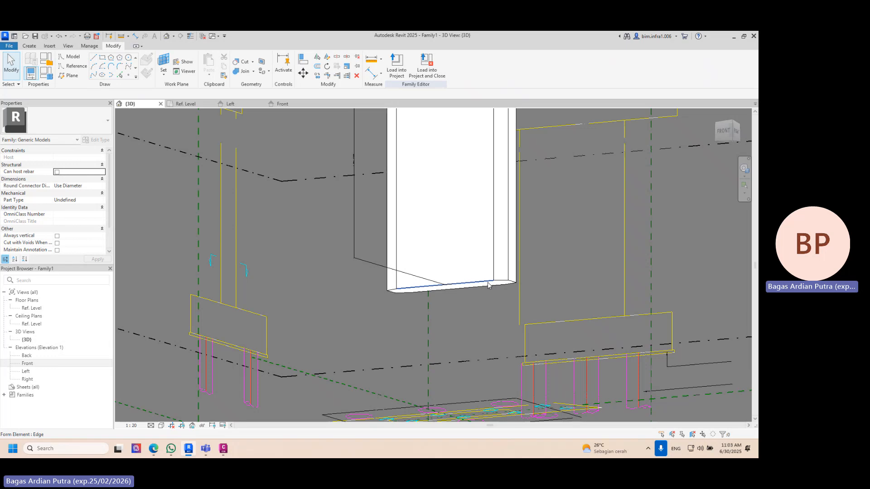
- Pick the rectangular footing outline from the plan drawing onto the column's bottom face and create a solid form from it
{"action": "middle_click_drag", "start_coordinate": [487, 292], "coordinate": [369, 295], "text": "shift"}
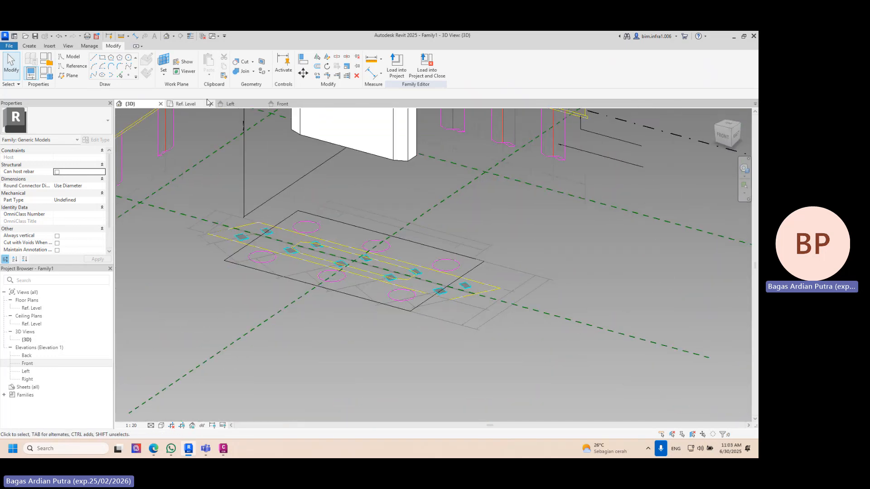
{"action": "left_click", "coordinate": [120, 75]}
{"action": "scroll", "coordinate": [265, 198], "scroll_direction": "up", "scroll_amount": 2}
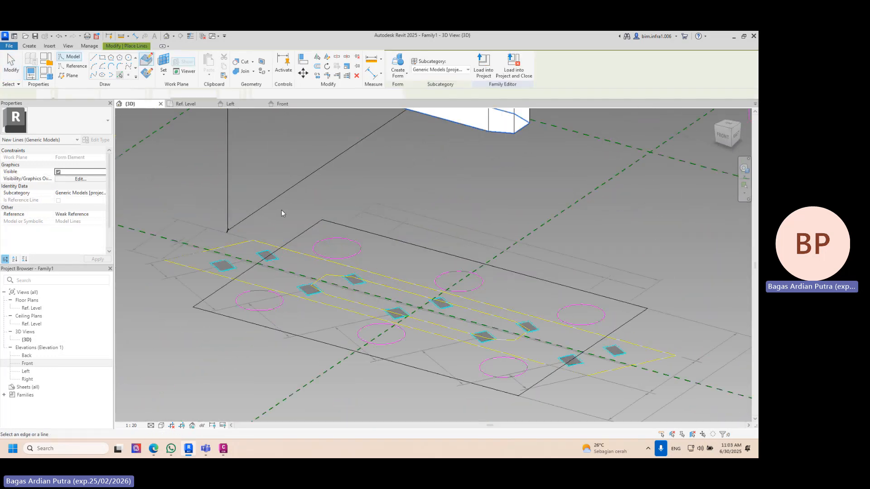
{"action": "left_click", "coordinate": [304, 232]}
{"action": "middle_click_drag", "start_coordinate": [350, 236], "coordinate": [441, 171], "text": "shift"}
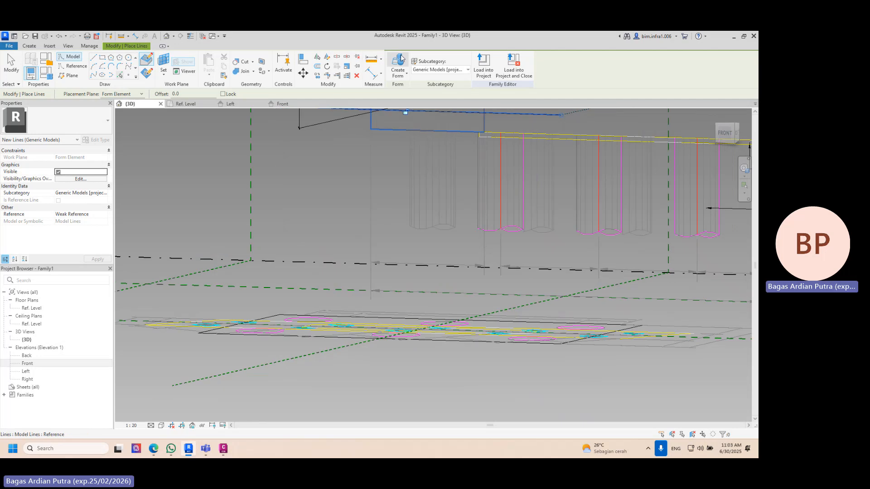
{"action": "left_click", "coordinate": [398, 65]}
- From the front, move the footing form's bottom face up to the footing underside shown in the front drawing
{"action": "left_click", "coordinate": [725, 132]}
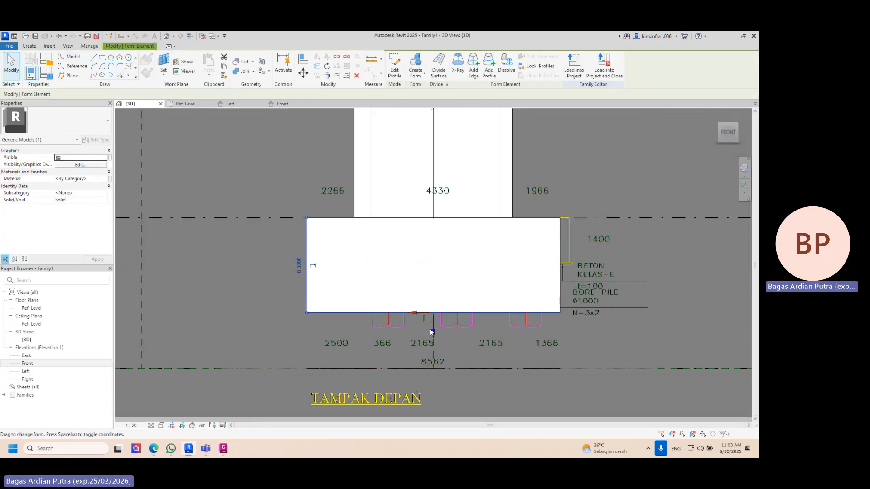
{"action": "left_click_drag", "start_coordinate": [431, 332], "coordinate": [437, 284]}
{"action": "middle_click_drag", "start_coordinate": [437, 284], "coordinate": [365, 345], "text": "shift"}
{"action": "scroll", "coordinate": [427, 284], "scroll_direction": "down", "scroll_amount": 3}
{"action": "middle_click_drag", "start_coordinate": [446, 282], "coordinate": [494, 267], "text": "shift"}
- Test how the footing follows the column by setting T_Pier to 5000 and to 10000
{"action": "left_click", "coordinate": [328, 204]}
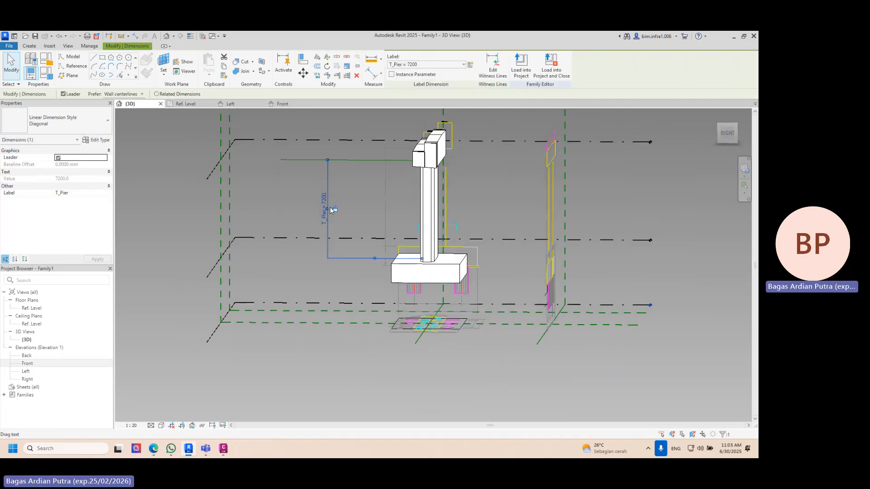
{"action": "left_click", "coordinate": [322, 201]}
{"action": "type", "text": "5000"}
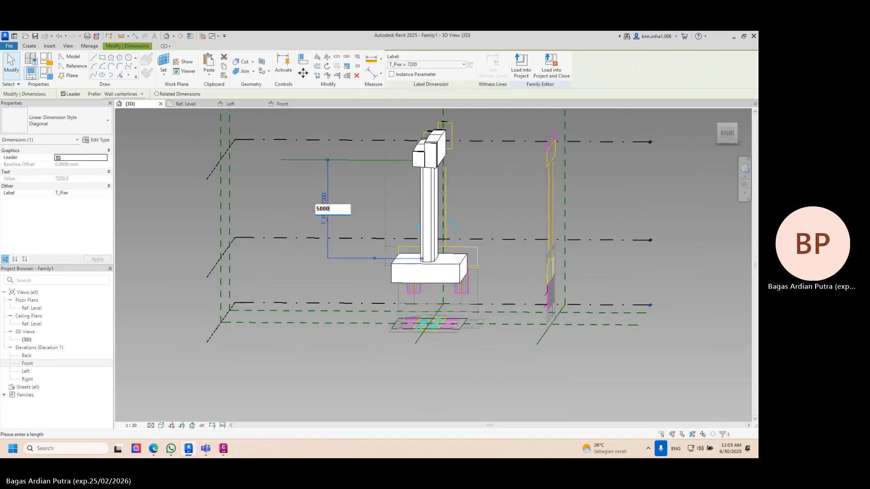
{"action": "key", "text": "Return"}
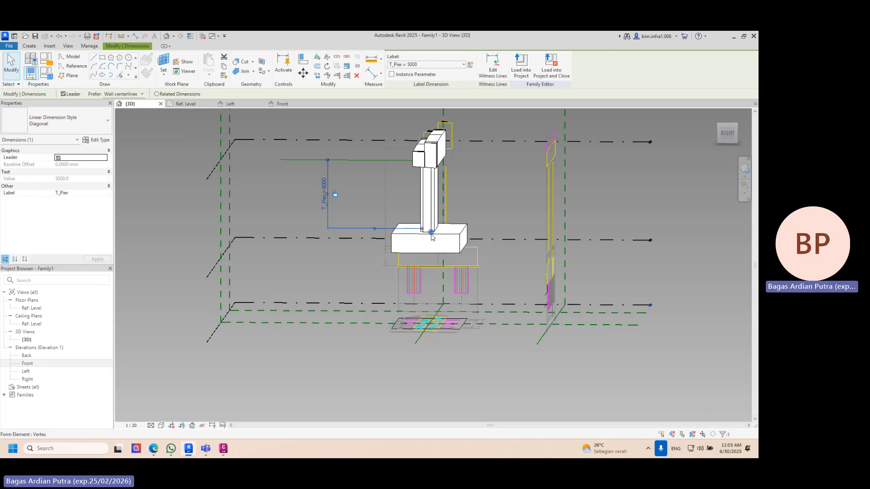
{"action": "left_click", "coordinate": [324, 192]}
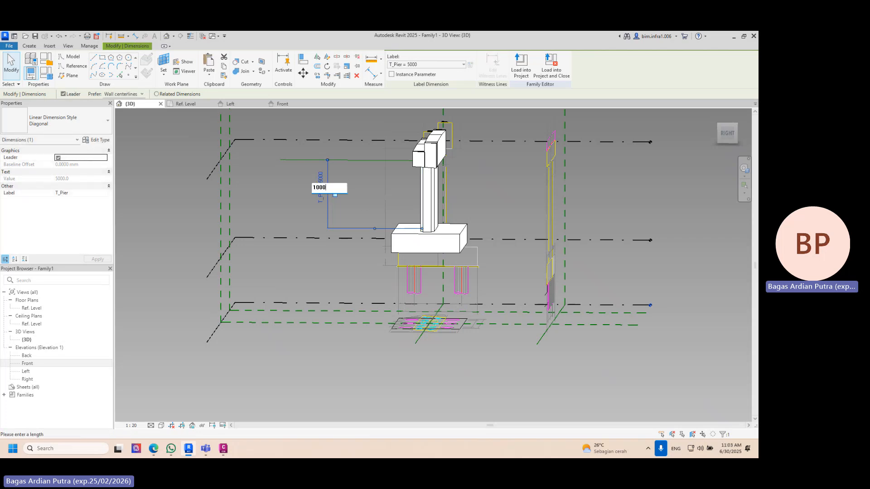
{"action": "type", "text": "10000"}
{"action": "key", "text": "Return"}
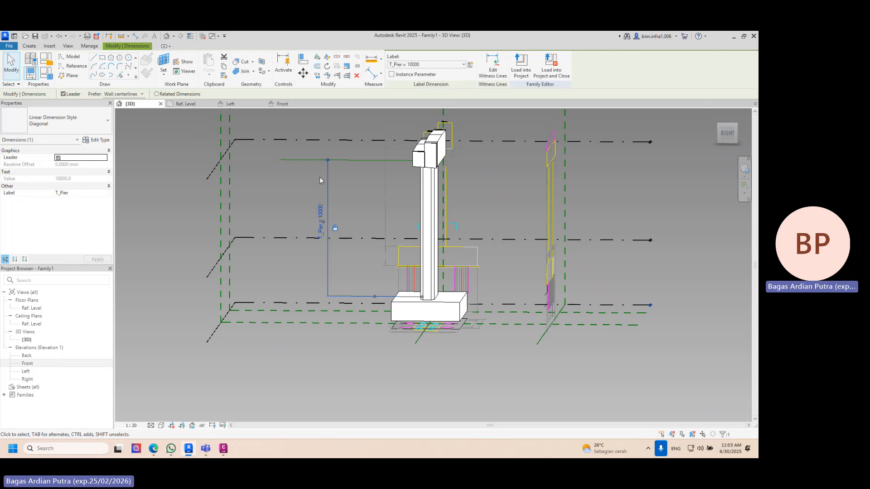
- Return the column height dimension T_Pier to 7200
{"action": "middle_click_drag", "start_coordinate": [320, 176], "coordinate": [323, 206], "text": "shift"}
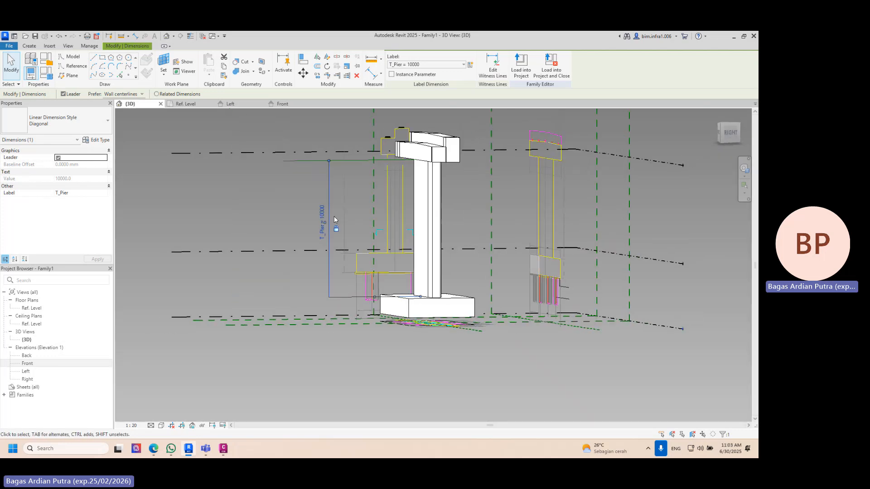
{"action": "left_click", "coordinate": [323, 206]}
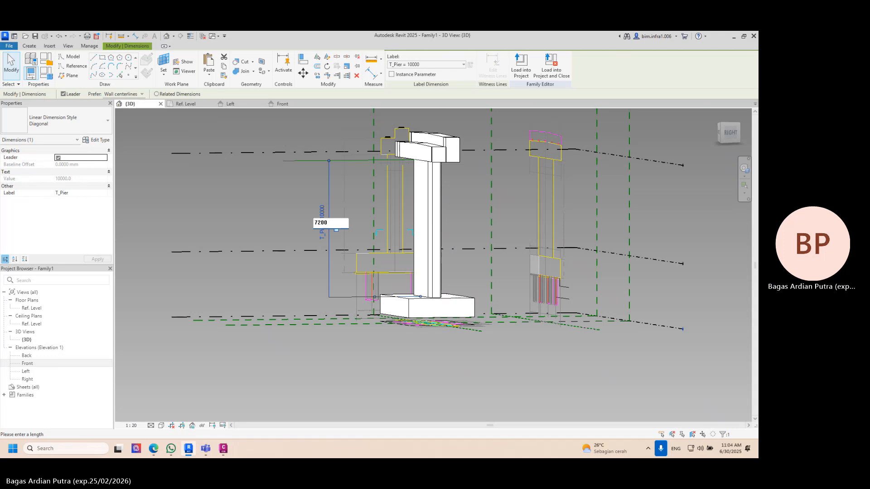
{"action": "key", "text": "Return"}
- Delete the imported plan, front and side drawings from around the pier model
{"action": "middle_click_drag", "start_coordinate": [360, 203], "coordinate": [443, 343], "text": "shift"}
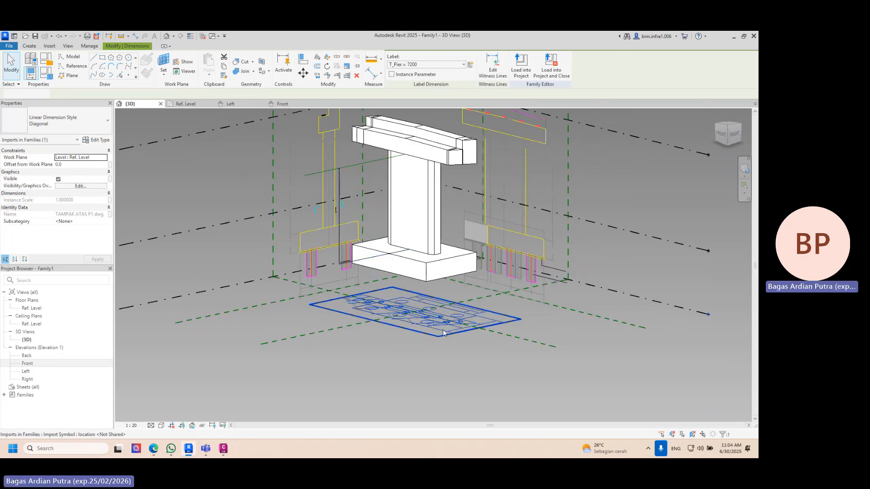
{"action": "key", "text": "Escape"}
{"action": "left_click", "coordinate": [536, 235]}
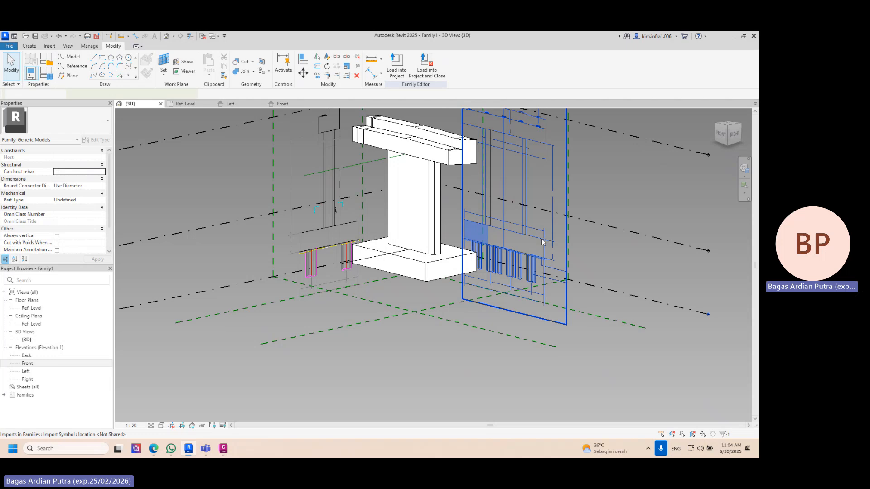
{"action": "key", "text": "Delete"}
{"action": "left_click", "coordinate": [335, 180]}
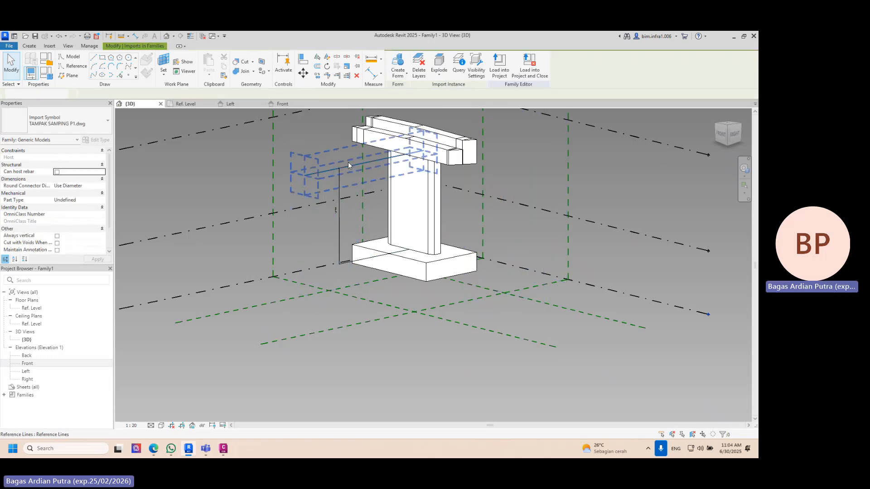
{"action": "key", "text": "Delete"}
{"action": "middle_click_drag", "start_coordinate": [364, 202], "coordinate": [234, 213], "text": "shift"}
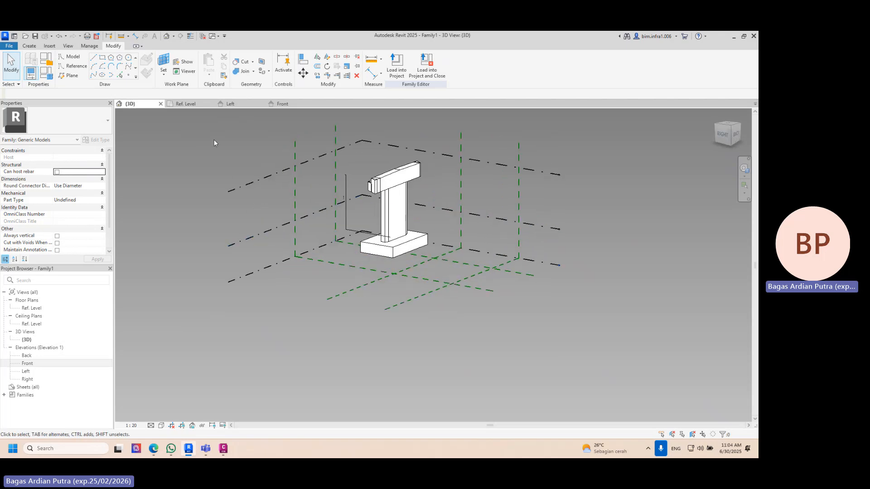
- Create a new project from the DefaultMetric.rte template in the English templates folder
{"action": "left_click", "coordinate": [9, 45]}
{"action": "mouse_move", "coordinate": [49, 77]}
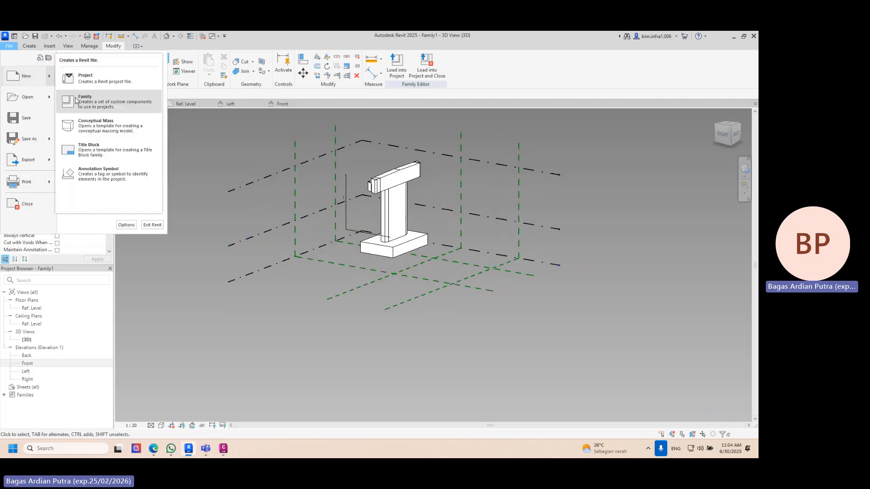
{"action": "left_click", "coordinate": [98, 80]}
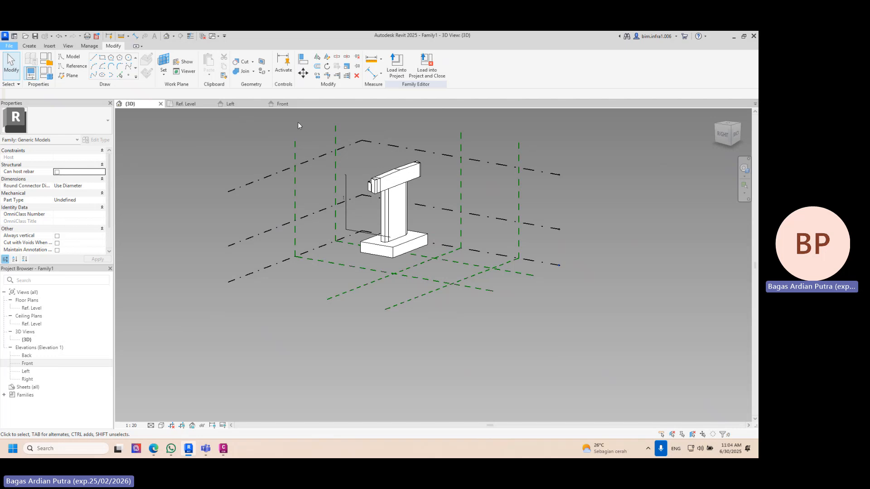
{"action": "left_click", "coordinate": [244, 172]}
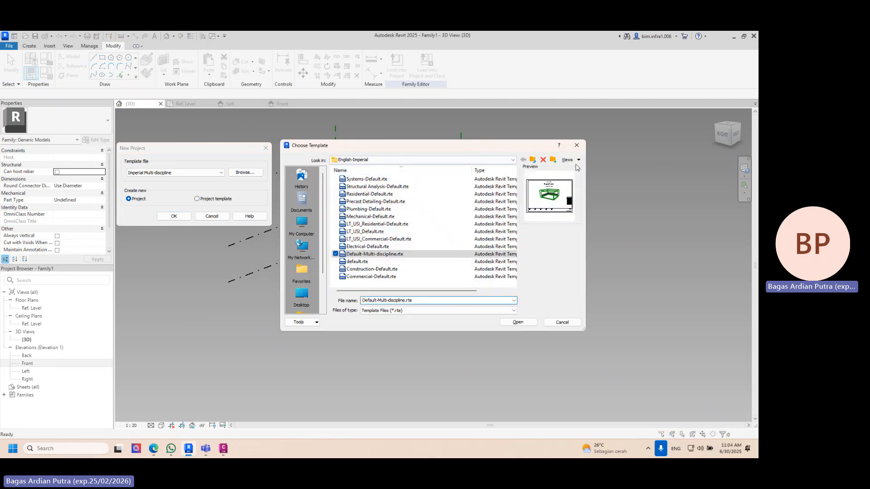
{"action": "left_click", "coordinate": [534, 161]}
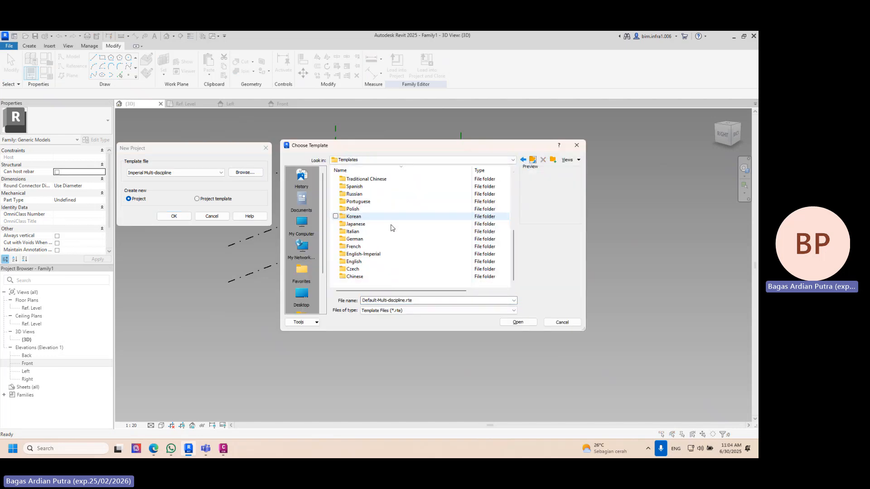
{"action": "double_click", "coordinate": [376, 262]}
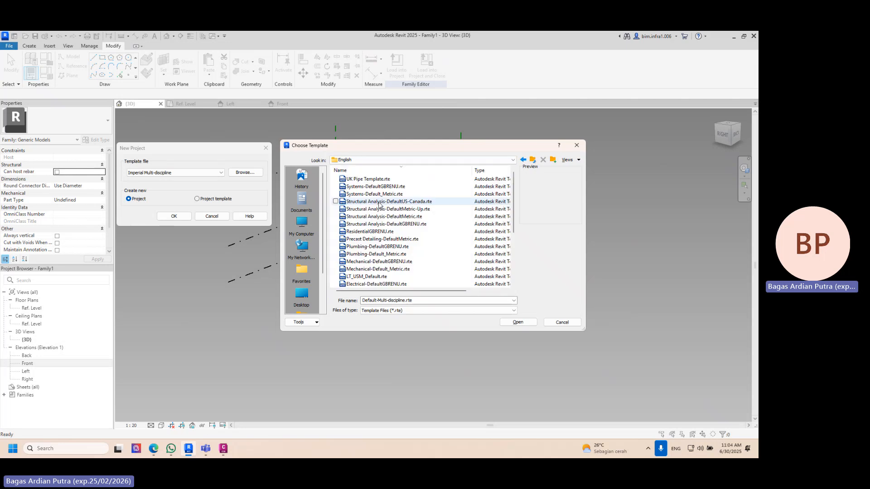
{"action": "double_click", "coordinate": [381, 232]}
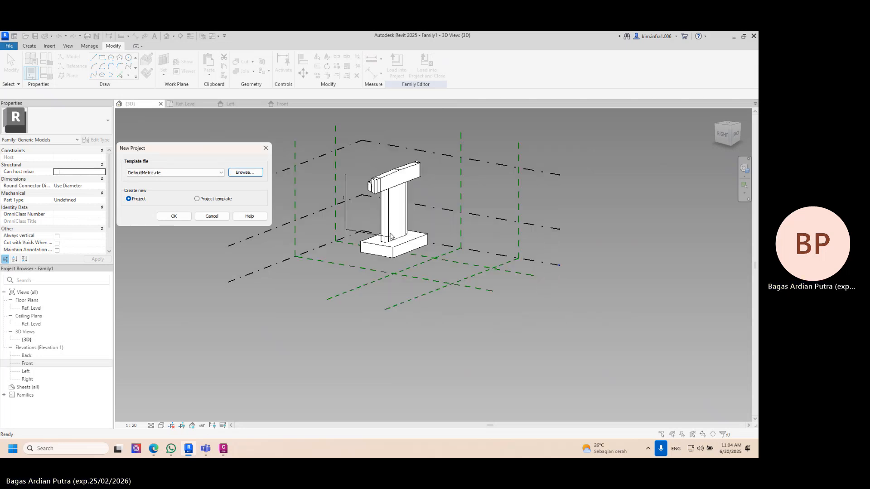
{"action": "left_click", "coordinate": [173, 216]}
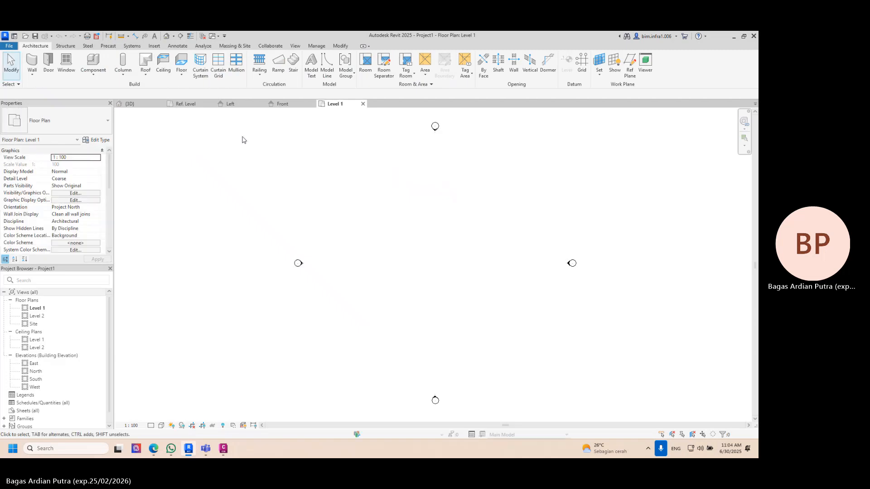
- Load the pier family into the new project and place one instance in the Level 1 plan
{"action": "left_click", "coordinate": [142, 107]}
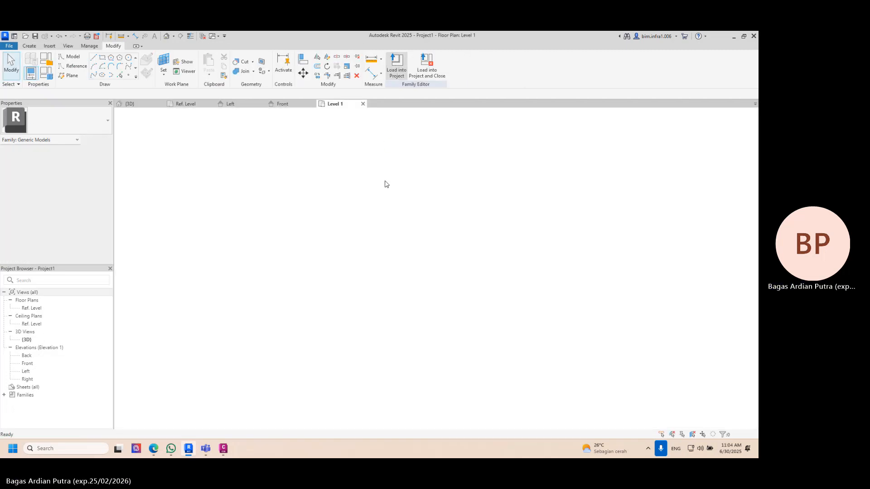
{"action": "left_click", "coordinate": [375, 240]}
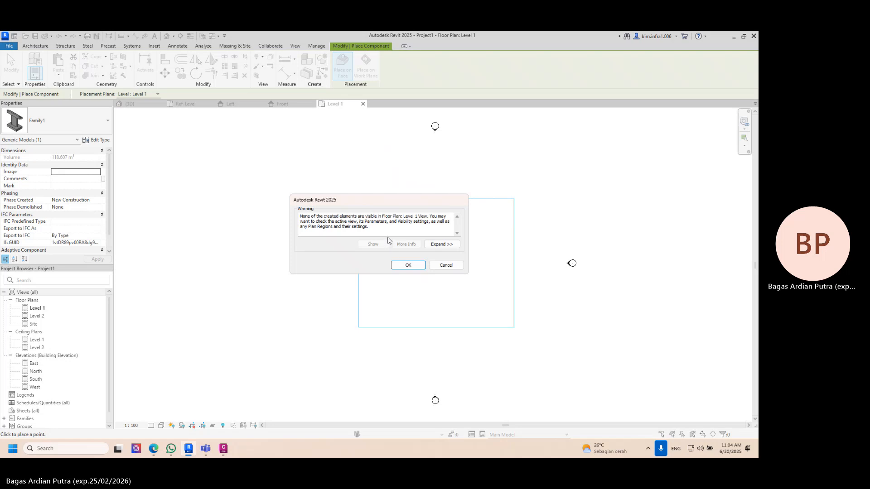
{"action": "left_click", "coordinate": [407, 265]}
{"action": "key", "text": "Escape"}
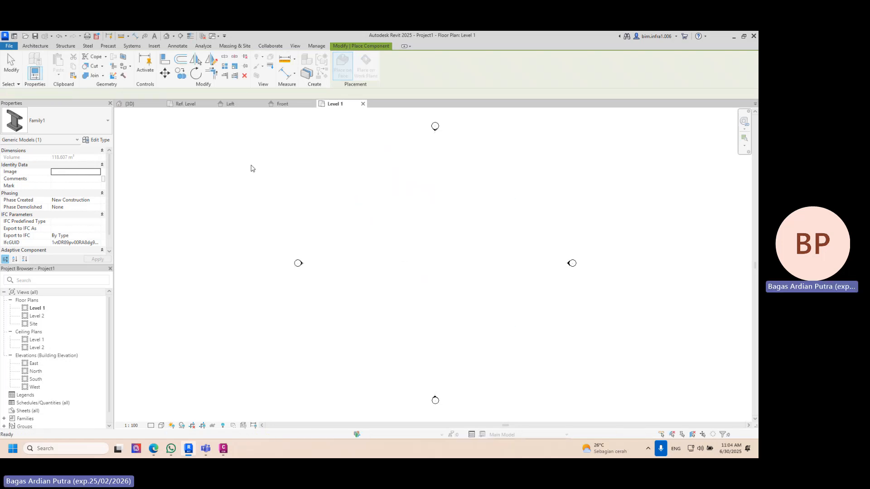
{"action": "key", "text": "Escape"}
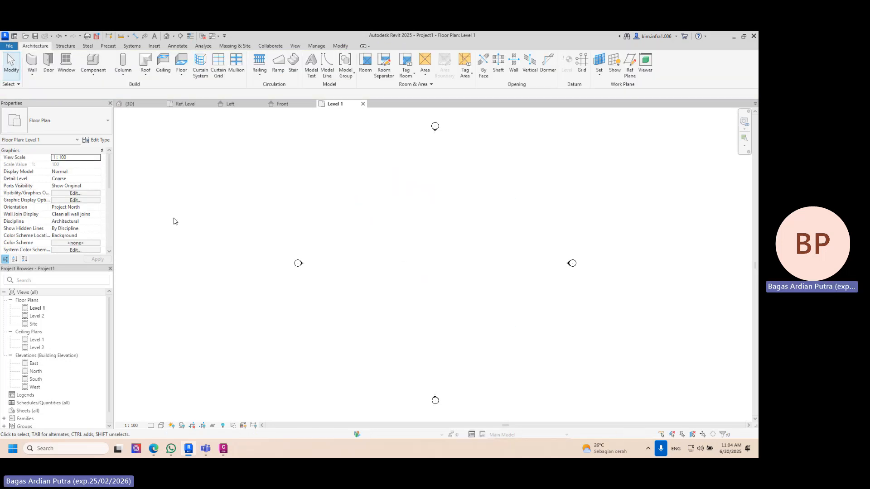
- Place two more pier instances on Level 1 beside the first one, working in the default 3D view
{"action": "left_click", "coordinate": [165, 36]}
{"action": "middle_click_drag", "start_coordinate": [252, 128], "coordinate": [318, 121], "text": "shift"}
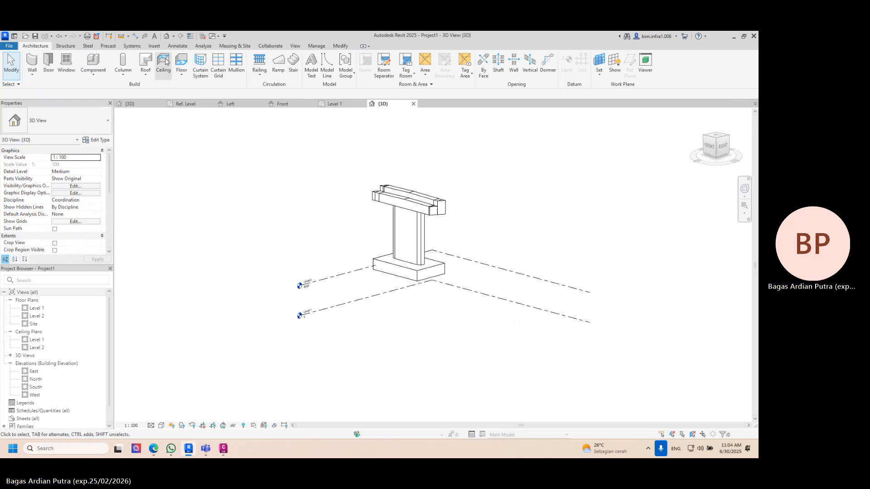
{"action": "left_click", "coordinate": [93, 61]}
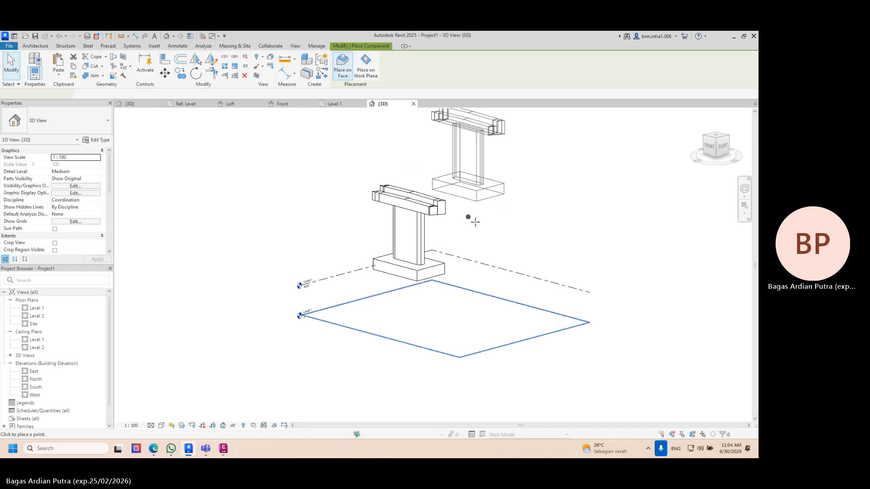
{"action": "left_click", "coordinate": [567, 280]}
{"action": "left_click", "coordinate": [682, 254]}
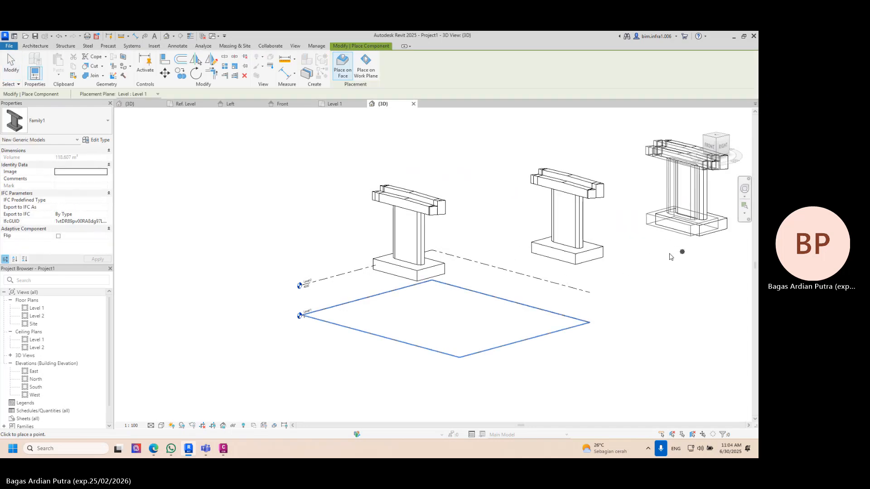
- Finish placing piers and set the T_Pier type parameter of the placed pier family to 5000
{"action": "middle_click_drag", "start_coordinate": [670, 252], "coordinate": [675, 285], "text": "shift"}
{"action": "key", "text": "Escape"}
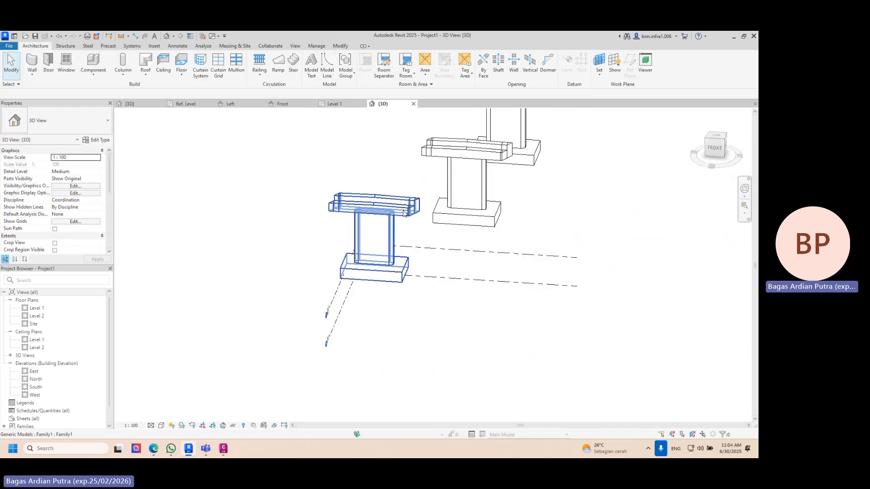
{"action": "left_click", "coordinate": [404, 214]}
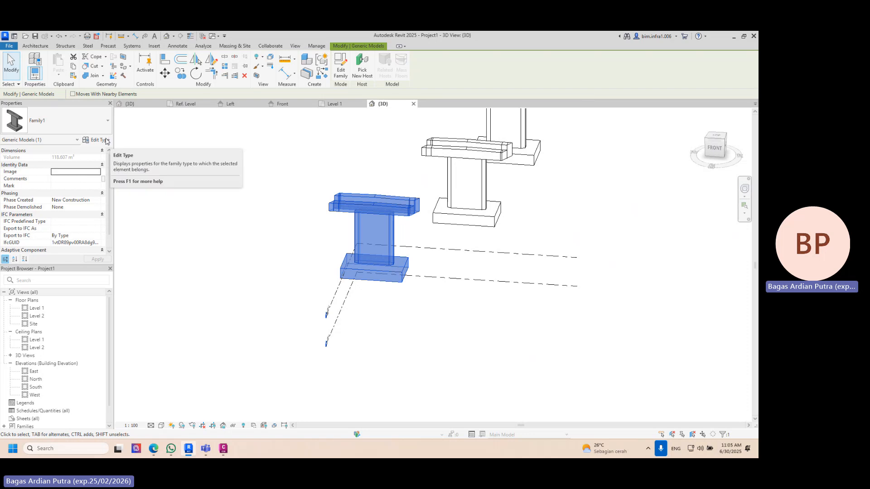
{"action": "left_click", "coordinate": [184, 157]}
{"action": "left_click", "coordinate": [357, 215]}
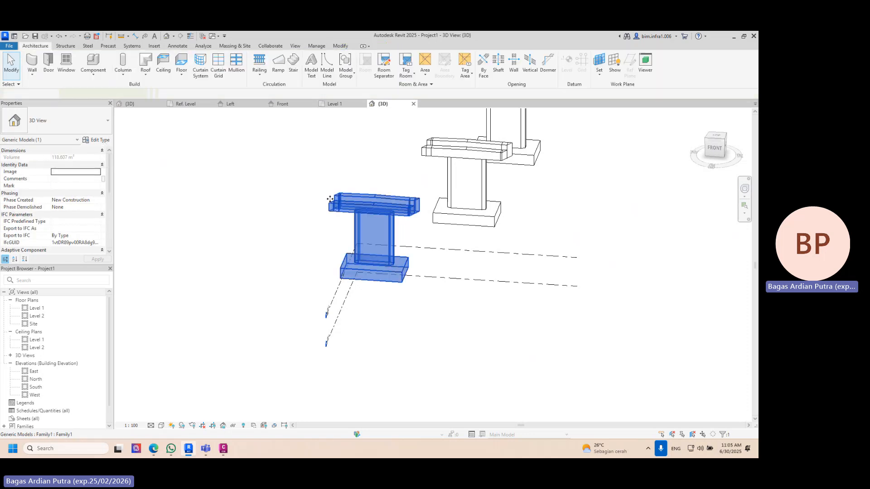
{"action": "left_click", "coordinate": [96, 140]}
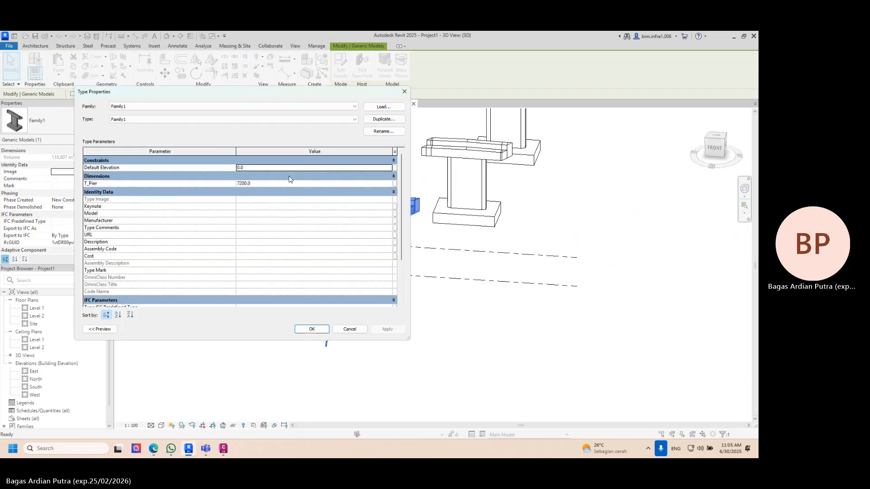
{"action": "left_click", "coordinate": [284, 183]}
{"action": "type", "text": "50"}
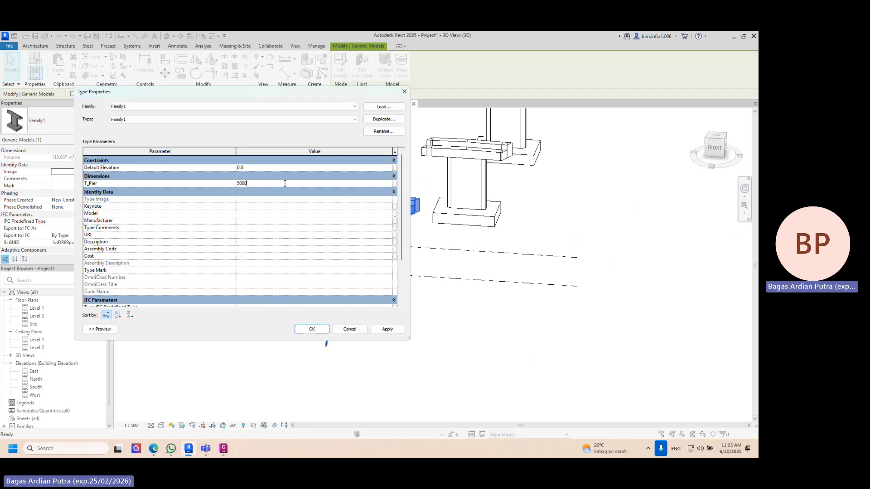
{"action": "key", "text": "Return"}
{"action": "left_click", "coordinate": [312, 329]}
{"action": "middle_click_drag", "start_coordinate": [426, 272], "coordinate": [394, 218], "text": "shift"}
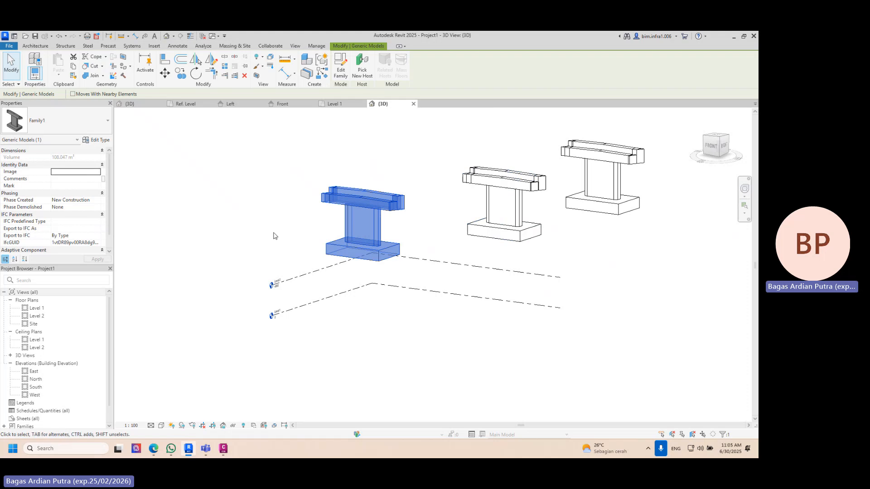
- Duplicate the selected pier's type as Pier_12M and set its T_Pier parameter to 12000
{"action": "left_click", "coordinate": [97, 140]}
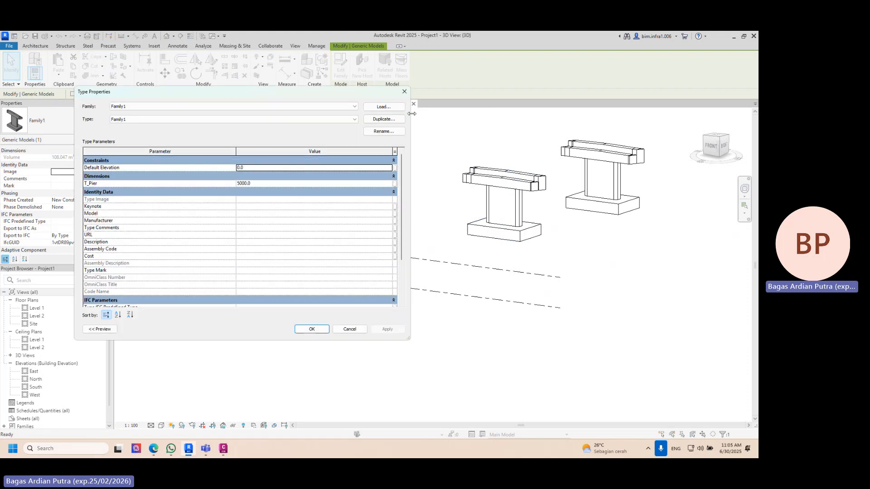
{"action": "left_click", "coordinate": [382, 119]}
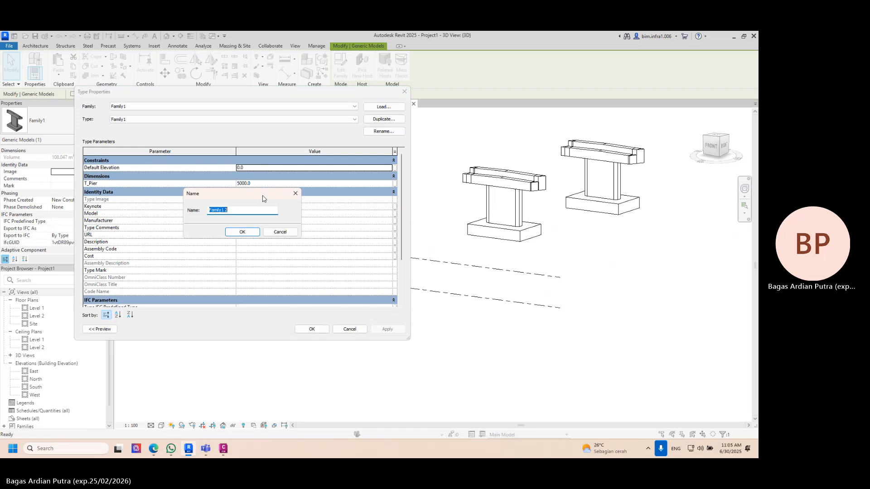
{"action": "type", "text": "Pier_12M"}
{"action": "key", "text": "Return"}
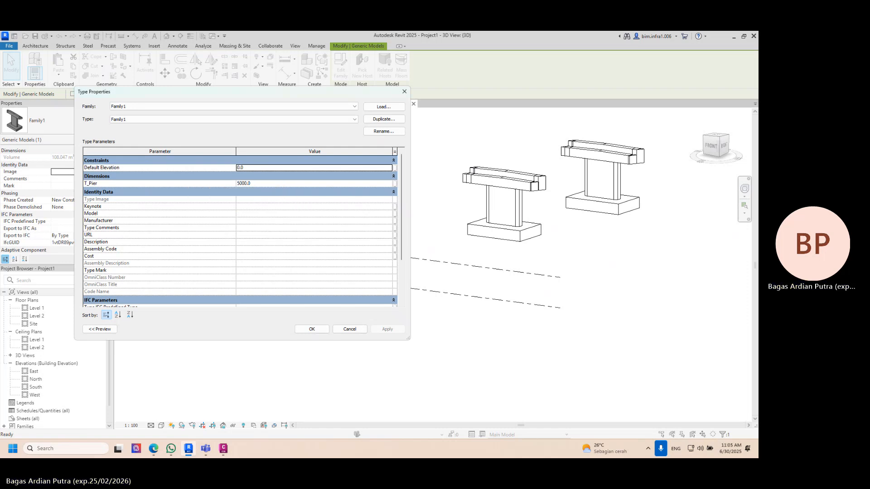
{"action": "left_click", "coordinate": [296, 183]}
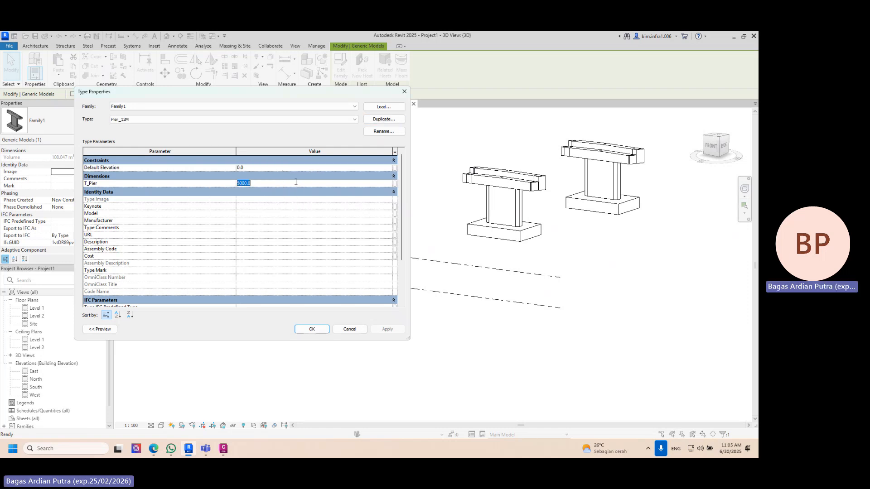
{"action": "type", "text": "1200"}
{"action": "left_click", "coordinate": [311, 329]}
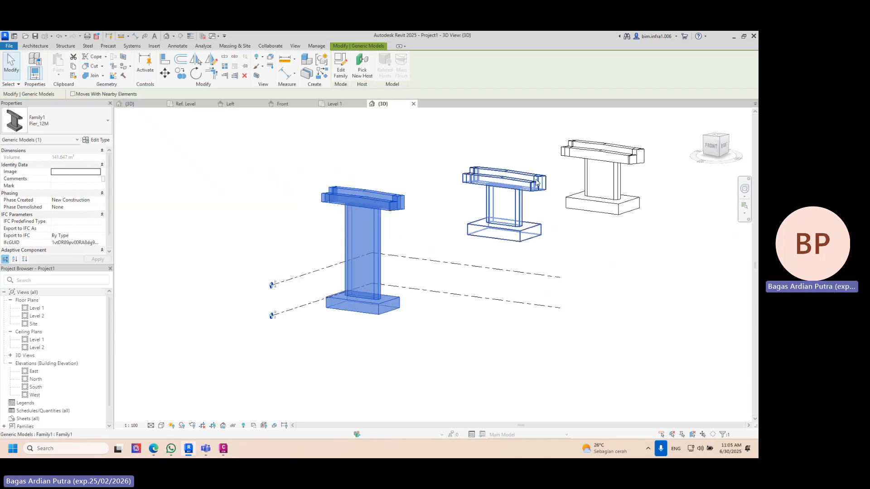
- Rename the middle pier's type from Family1 to Pier_5M
{"action": "left_click", "coordinate": [498, 182]}
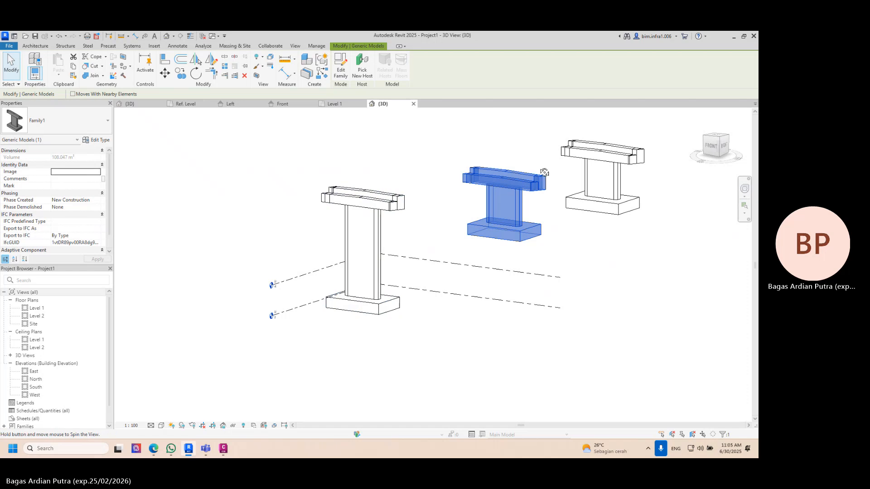
{"action": "middle_click_drag", "start_coordinate": [546, 172], "coordinate": [186, 136], "text": "shift"}
{"action": "left_click", "coordinate": [97, 140]}
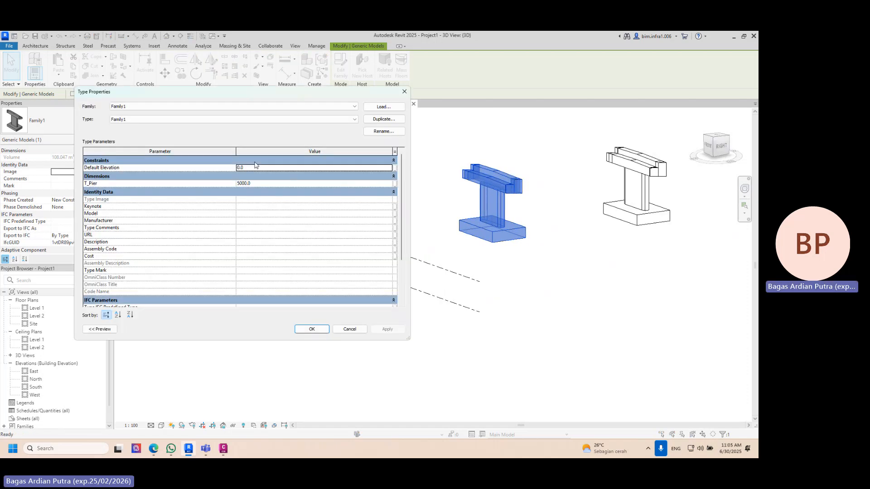
{"action": "left_click", "coordinate": [374, 133]}
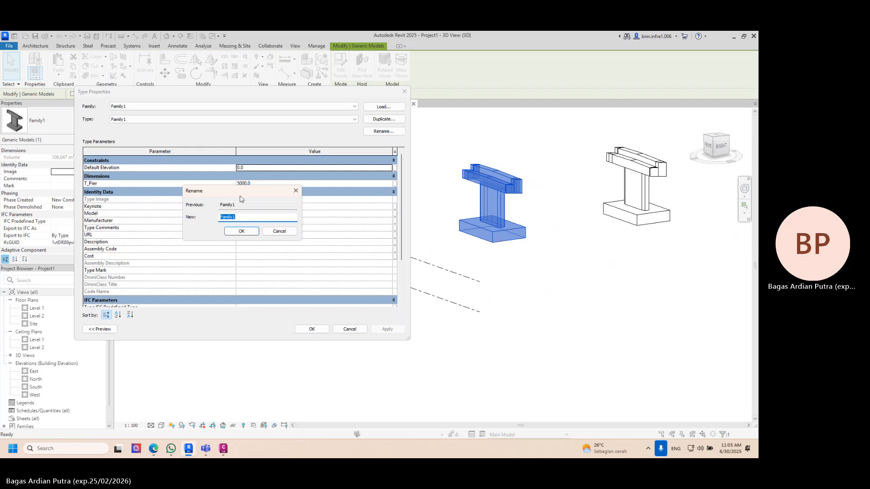
{"action": "type", "text": "t"}
{"action": "key", "text": "BackSpace"}
{"action": "type", "text": "Pier_5M"}
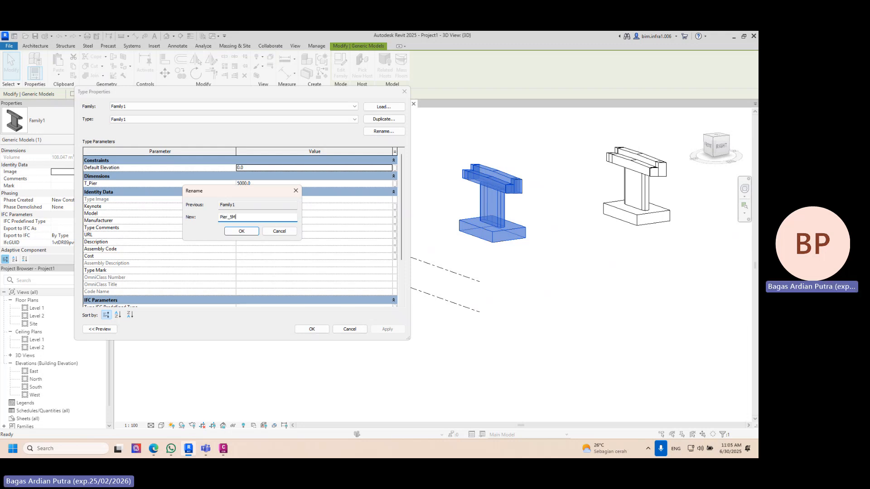
{"action": "key", "text": "Return"}
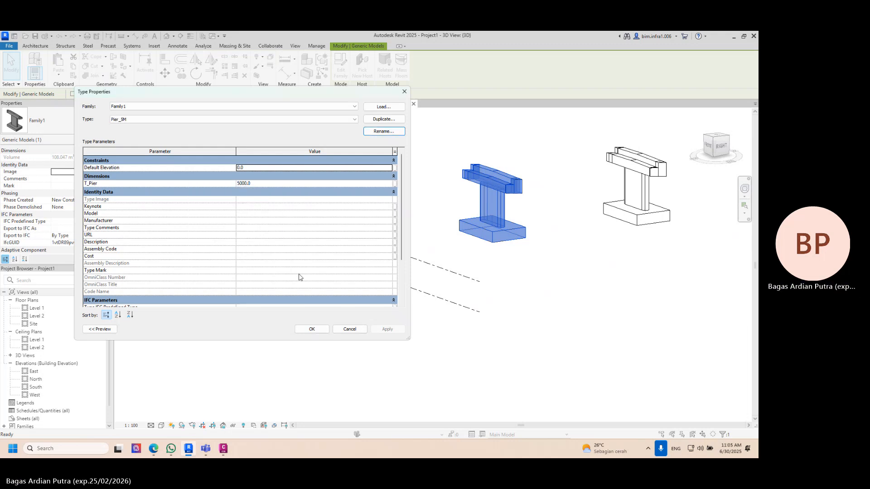
{"action": "left_click", "coordinate": [311, 329]}
- Change the middle pier instance to the Pier_12M type
{"action": "middle_click_drag", "start_coordinate": [529, 270], "coordinate": [608, 252], "text": "shift"}
{"action": "key", "text": "Escape"}
{"action": "left_click", "coordinate": [549, 190]}
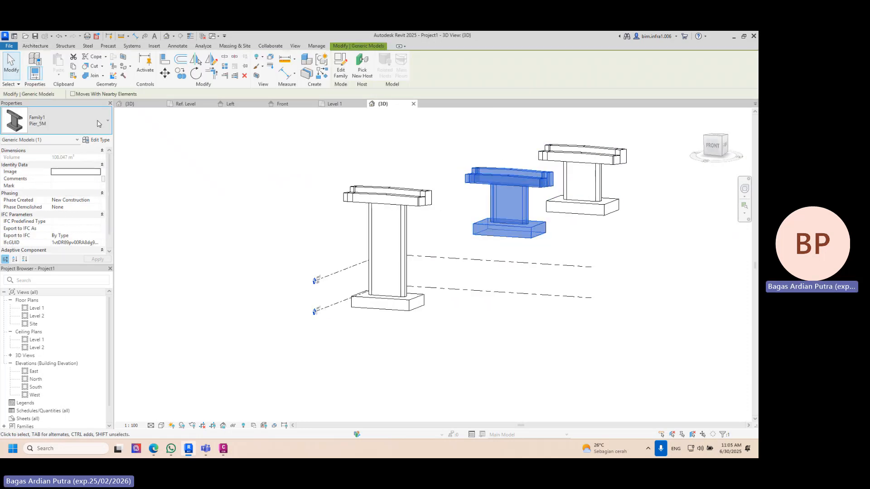
{"action": "key", "text": "Escape"}
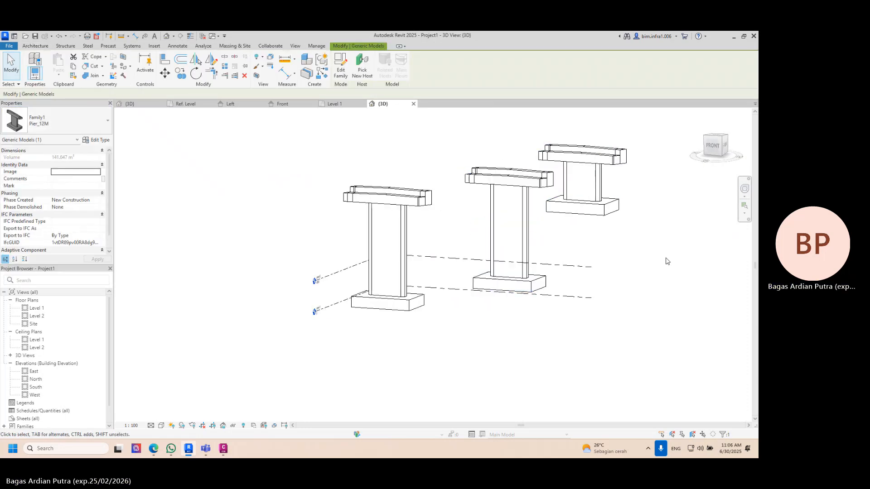
{"action": "middle_click_drag", "start_coordinate": [666, 258], "coordinate": [726, 350], "text": "shift"}
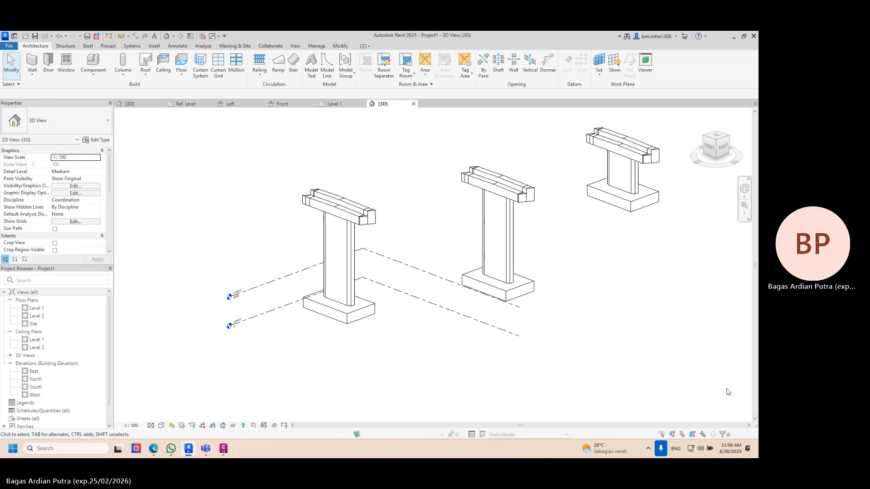
- Switch to the Microsoft Teams meeting and stop its recording
{"action": "key", "text": "alt+Tab"}
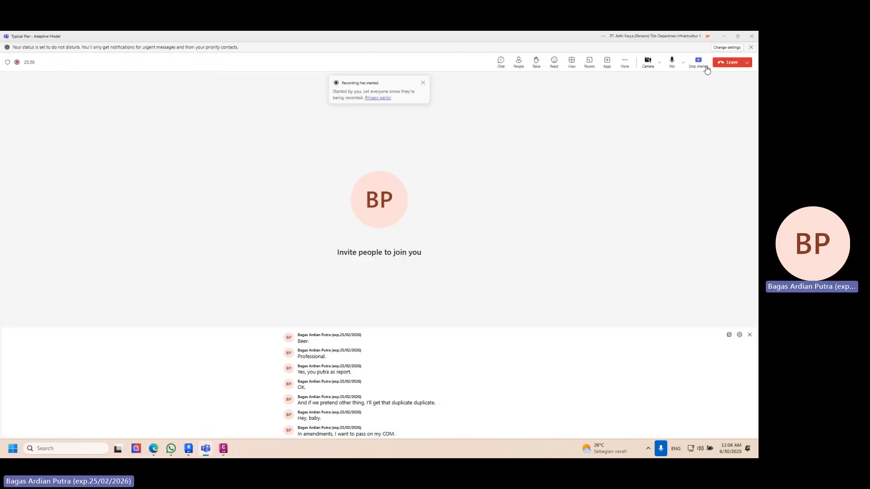
{"action": "left_click", "coordinate": [624, 62]}
{"action": "mouse_move", "coordinate": [631, 81]}
{"action": "left_click", "coordinate": [557, 88]}
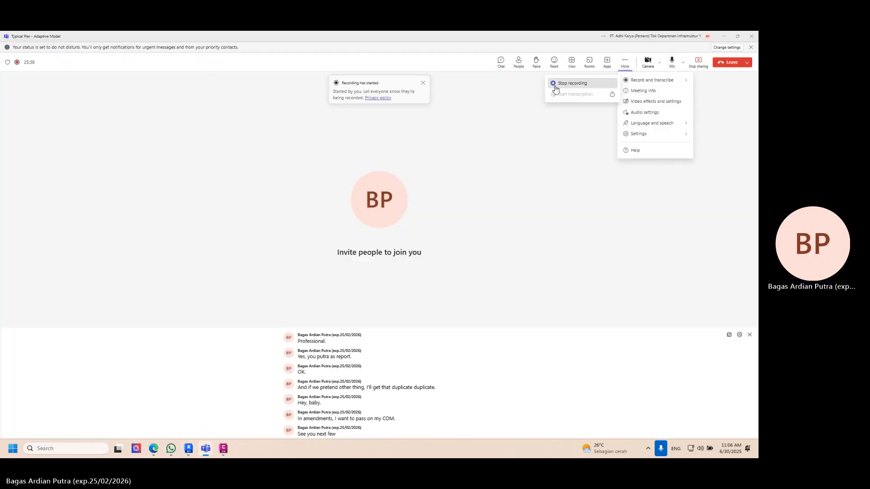